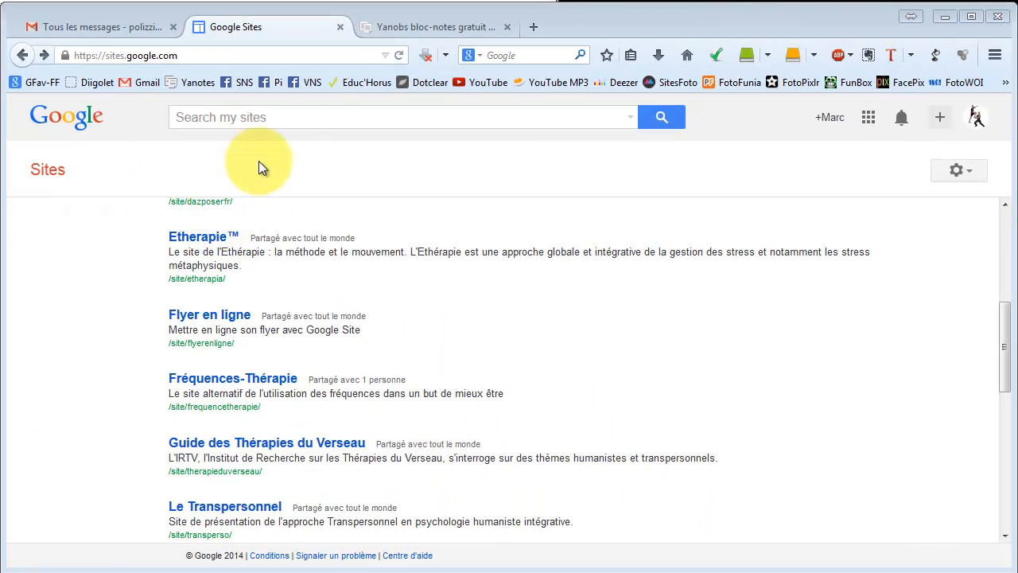
Open the Etherapie example site, browse its Etherapie and Livres pages, and close its tab.
{"action": "left_click", "coordinate": [202, 241]}
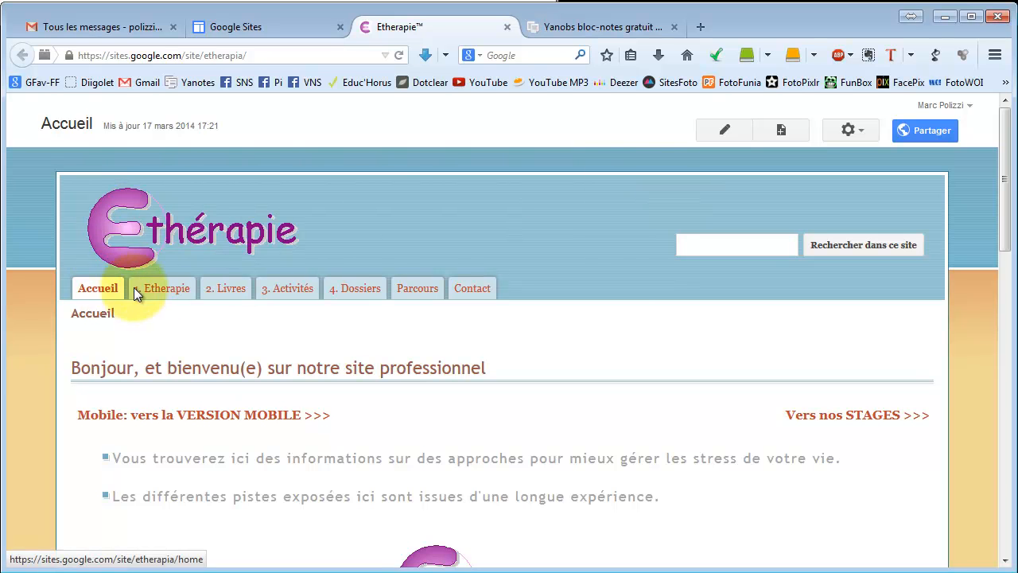
{"action": "left_click", "coordinate": [164, 291]}
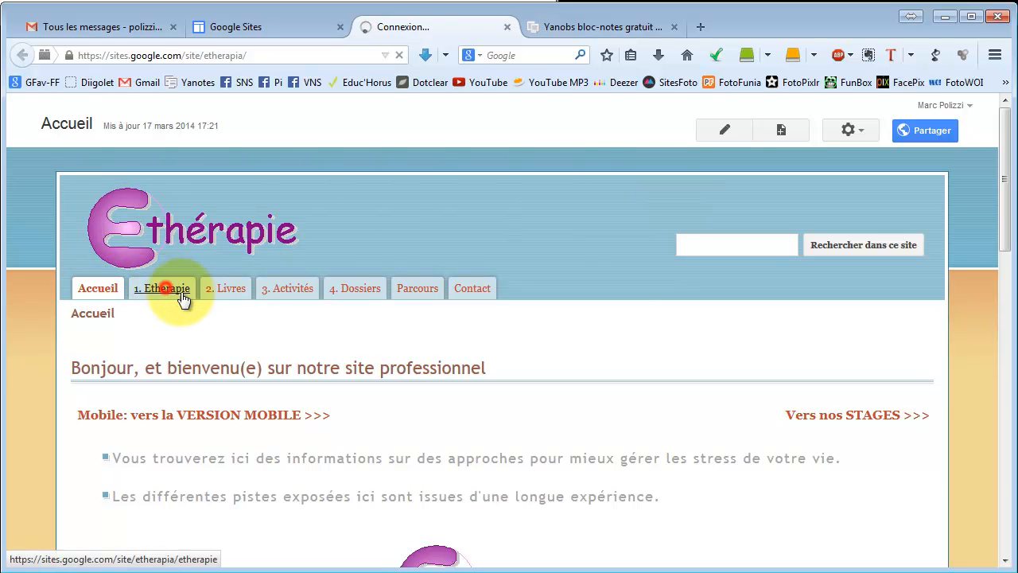
{"action": "left_click", "coordinate": [227, 294]}
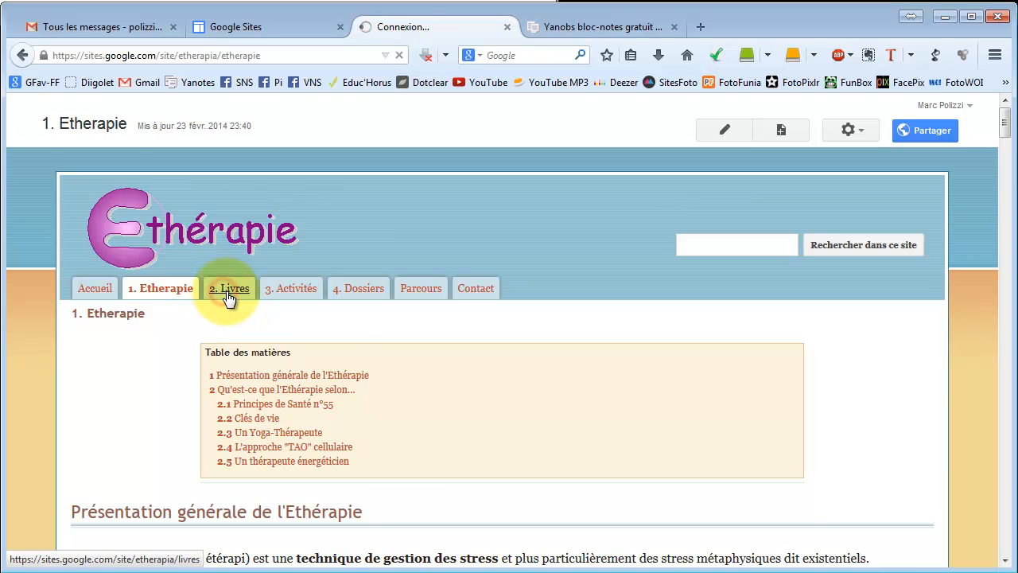
{"action": "scroll", "coordinate": [335, 299], "scroll_direction": "down", "scroll_amount": 5}
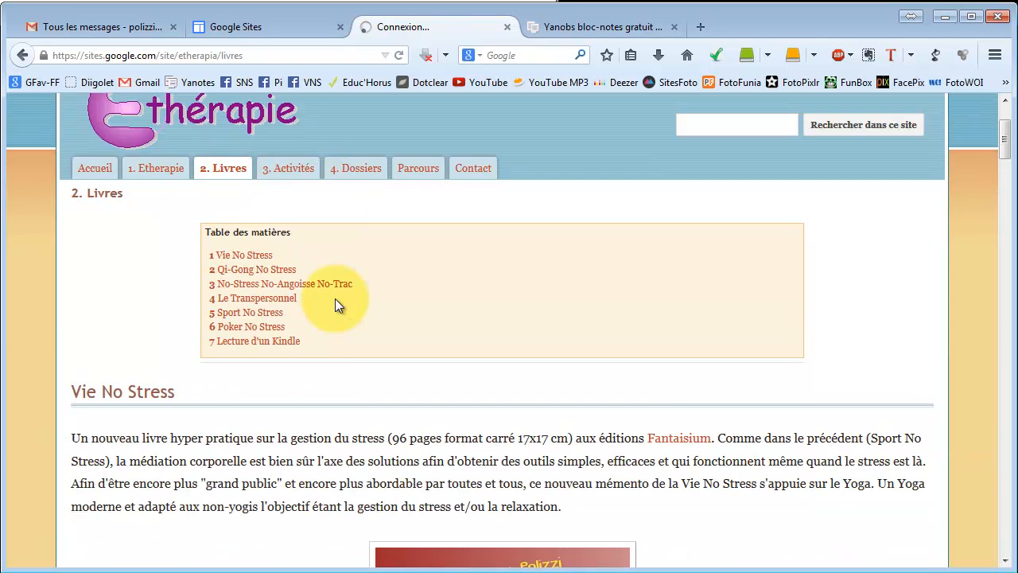
{"action": "scroll", "coordinate": [315, 203], "scroll_direction": "down", "scroll_amount": 8}
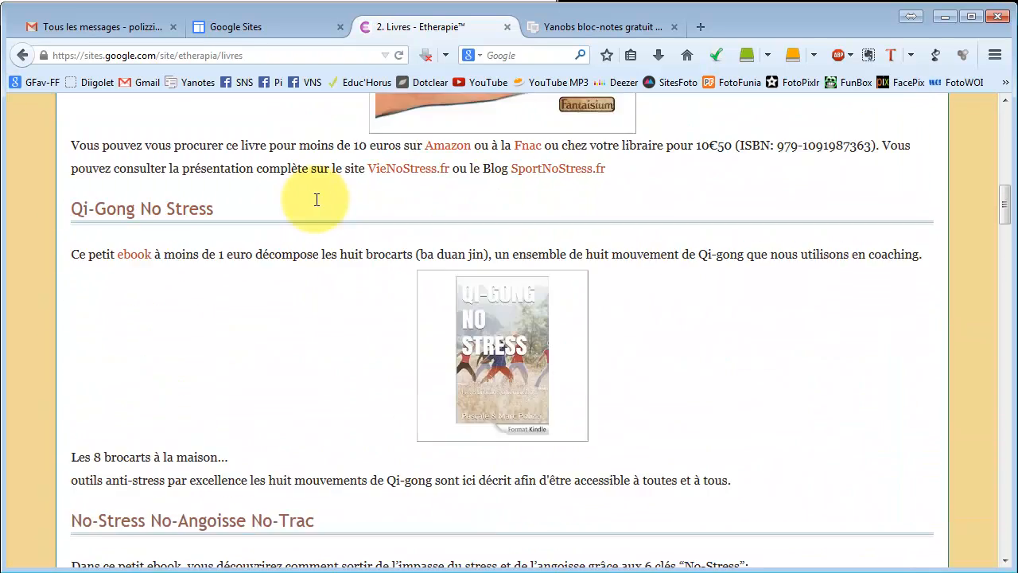
{"action": "scroll", "coordinate": [299, 218], "scroll_direction": "down", "scroll_amount": 2}
{"action": "scroll", "coordinate": [301, 213], "scroll_direction": "up", "scroll_amount": 10}
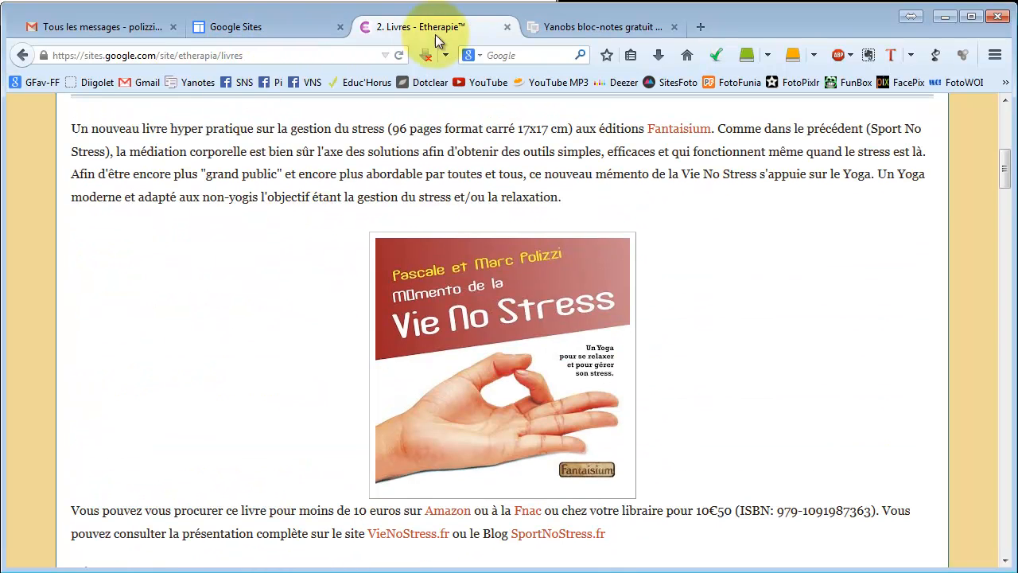
{"action": "left_click", "coordinate": [507, 27]}
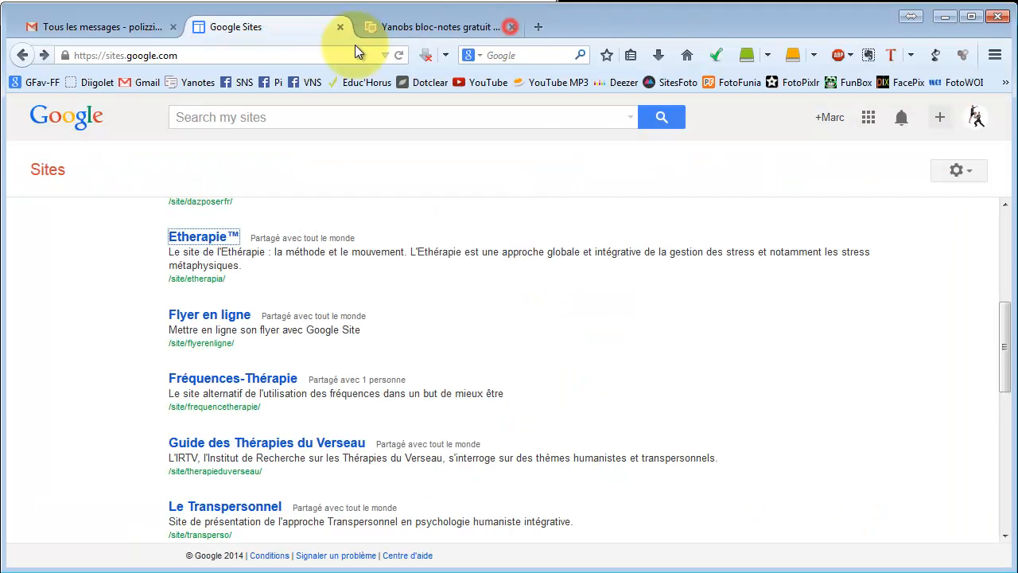
Open the Le Transpersonnel example site, browse its Accueil, Transperso and Livre pages, and close its tab.
{"action": "left_click", "coordinate": [224, 504]}
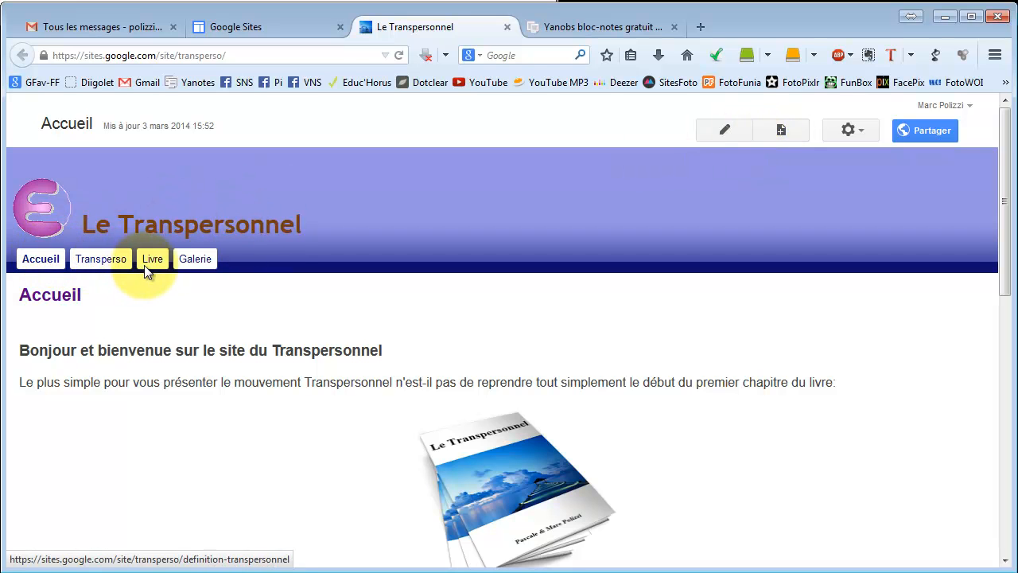
{"action": "scroll", "coordinate": [267, 307], "scroll_direction": "down", "scroll_amount": 10}
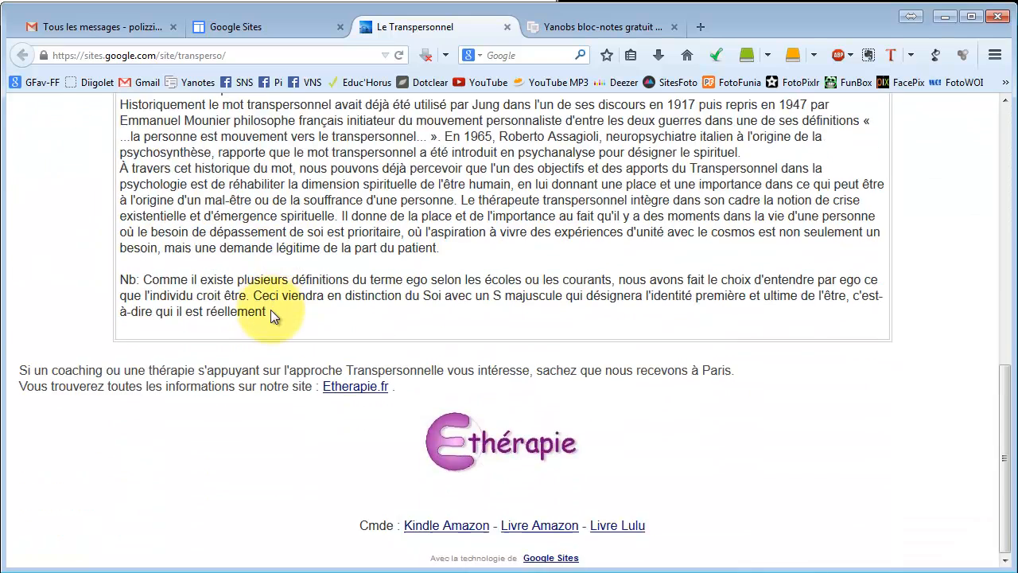
{"action": "scroll", "coordinate": [271, 309], "scroll_direction": "up", "scroll_amount": 7}
{"action": "scroll", "coordinate": [271, 309], "scroll_direction": "up", "scroll_amount": 3}
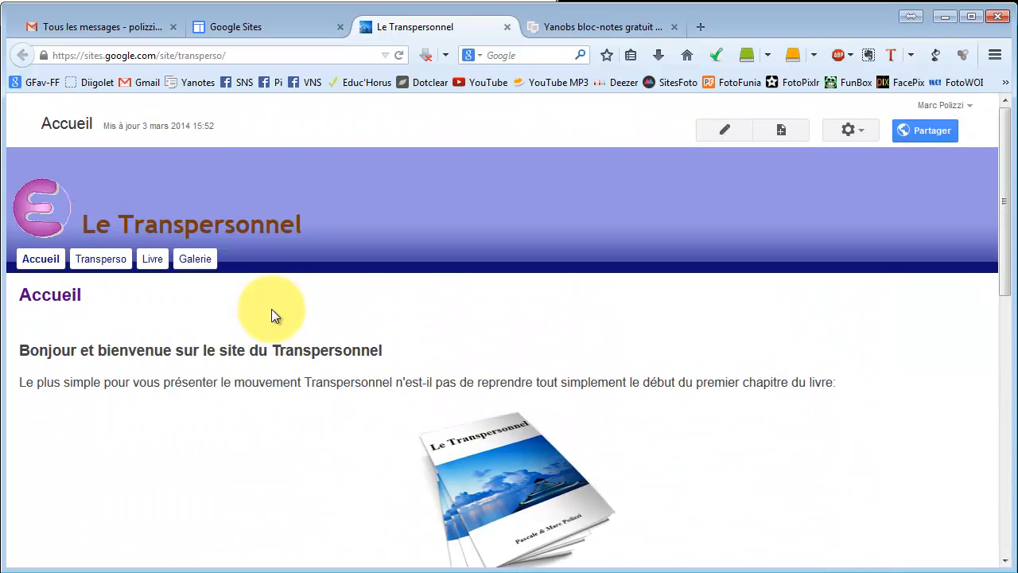
{"action": "left_click", "coordinate": [103, 263]}
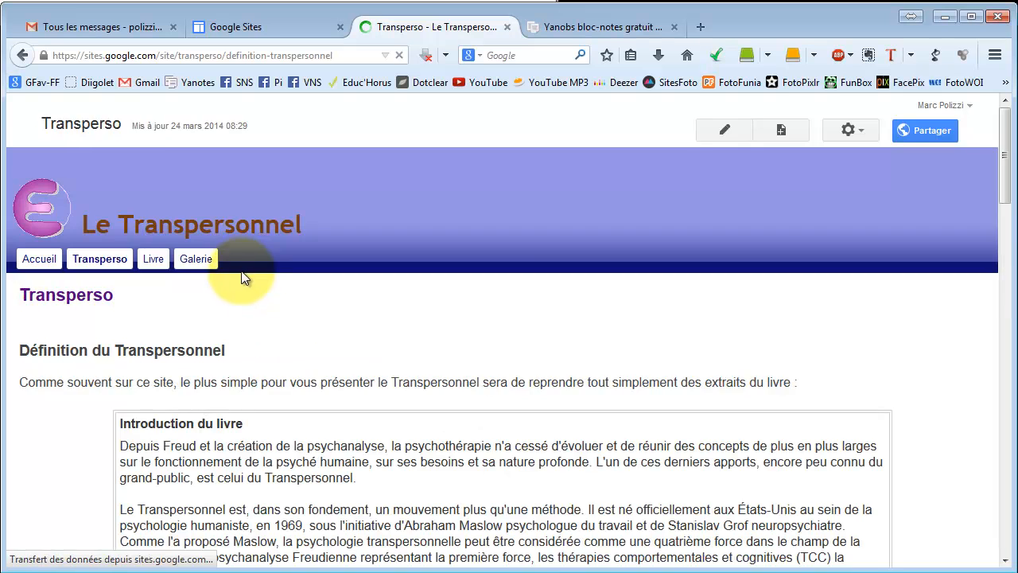
{"action": "scroll", "coordinate": [244, 272], "scroll_direction": "down", "scroll_amount": 3}
{"action": "scroll", "coordinate": [244, 271], "scroll_direction": "down", "scroll_amount": 8}
{"action": "scroll", "coordinate": [245, 275], "scroll_direction": "up", "scroll_amount": 11}
{"action": "left_click", "coordinate": [152, 259]}
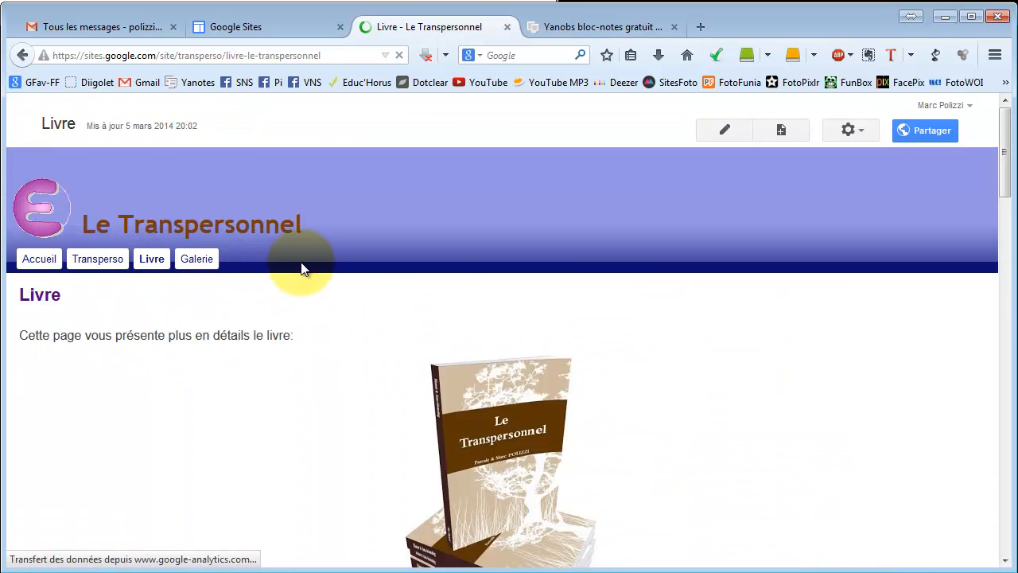
{"action": "scroll", "coordinate": [302, 266], "scroll_direction": "down", "scroll_amount": 2}
{"action": "scroll", "coordinate": [302, 262], "scroll_direction": "down", "scroll_amount": 15}
{"action": "scroll", "coordinate": [302, 262], "scroll_direction": "up", "scroll_amount": 16}
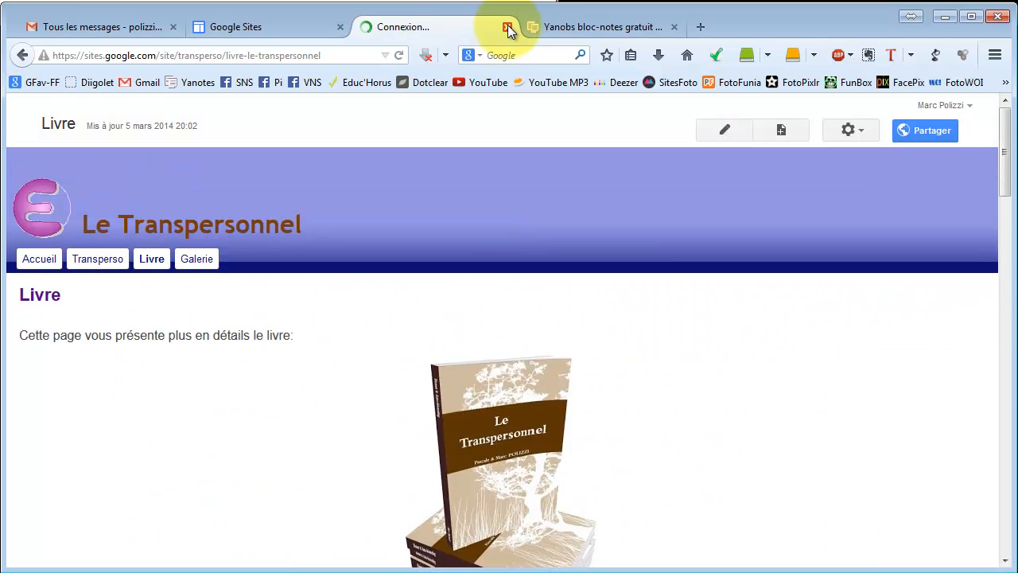
{"action": "middle_click", "coordinate": [466, 31]}
Open the Sport No Stress example site and browse its Accueil, Stress and Approche pages.
{"action": "scroll", "coordinate": [273, 262], "scroll_direction": "down", "scroll_amount": 4}
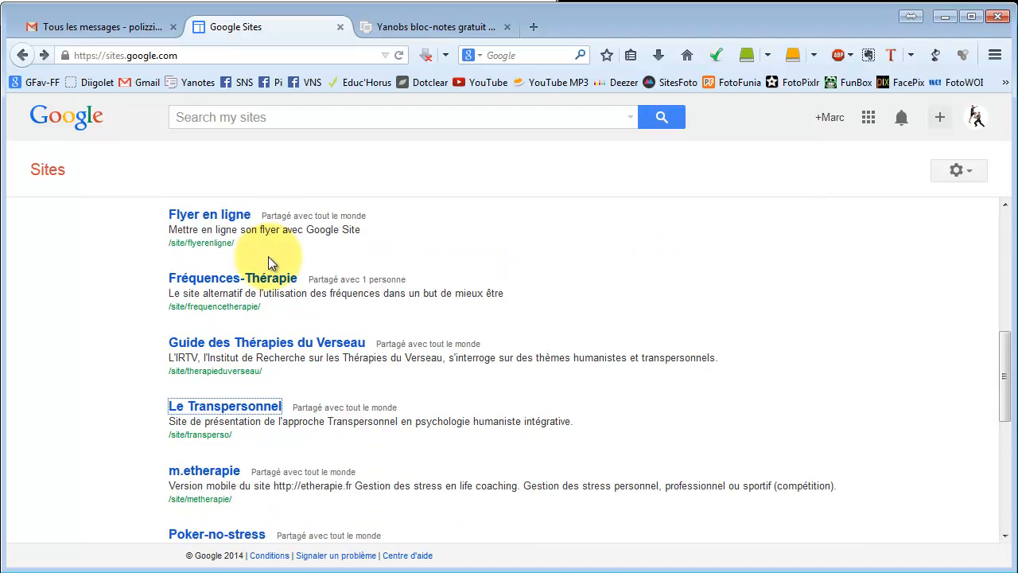
{"action": "scroll", "coordinate": [271, 263], "scroll_direction": "down", "scroll_amount": 4}
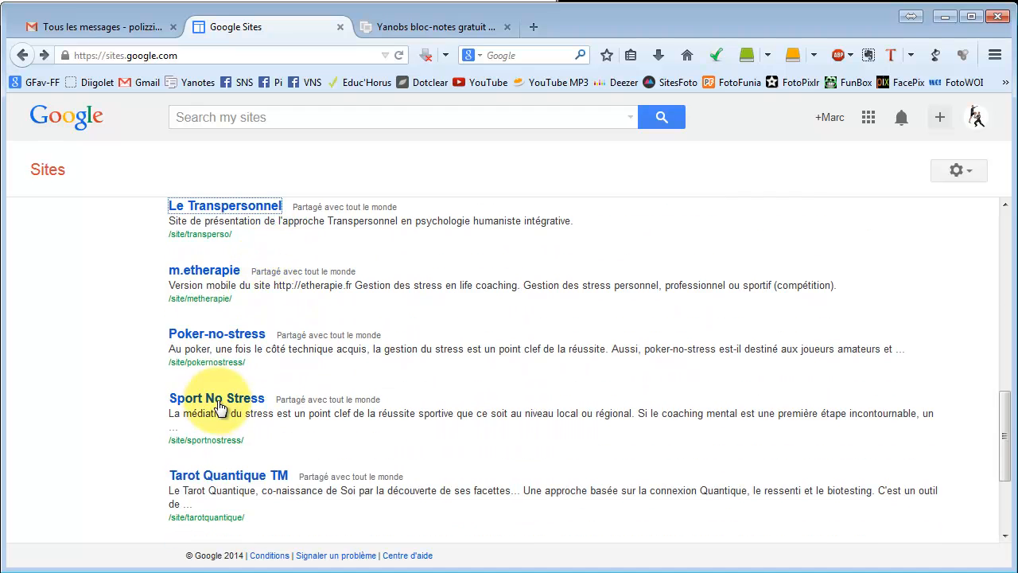
{"action": "left_click", "coordinate": [215, 408]}
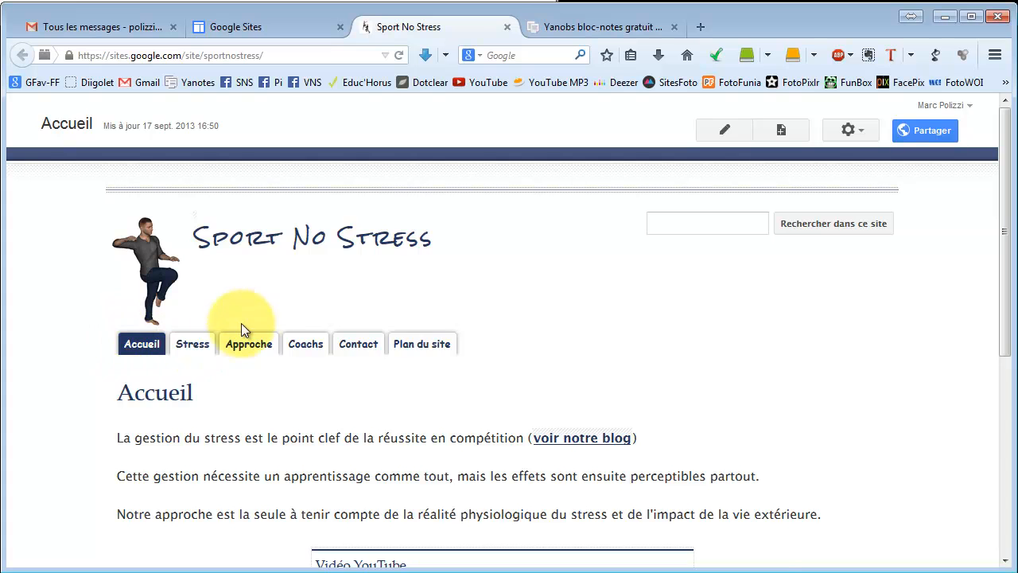
{"action": "scroll", "coordinate": [241, 323], "scroll_direction": "down", "scroll_amount": 7}
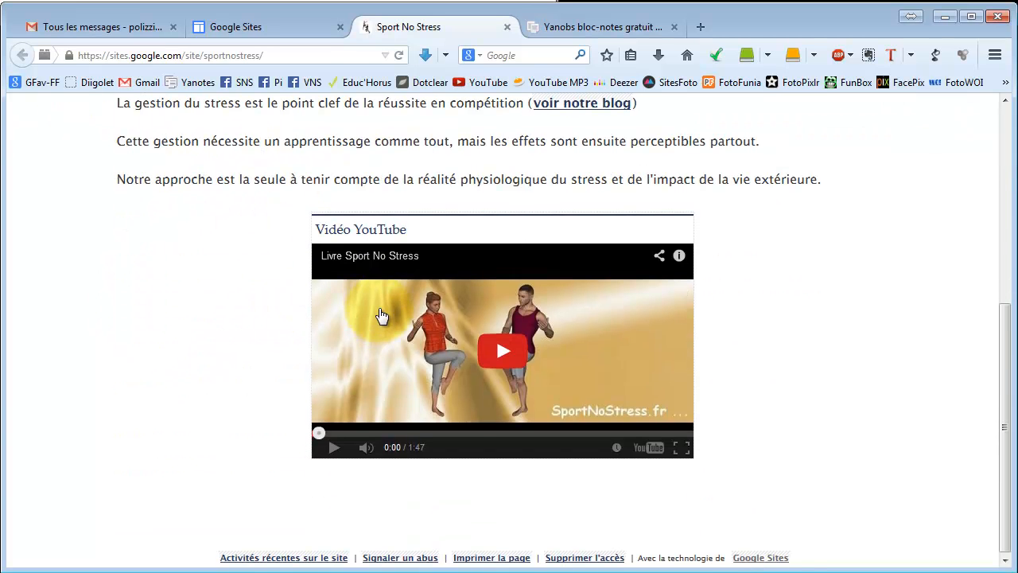
{"action": "scroll", "coordinate": [380, 310], "scroll_direction": "up", "scroll_amount": 7}
{"action": "left_click", "coordinate": [196, 344]}
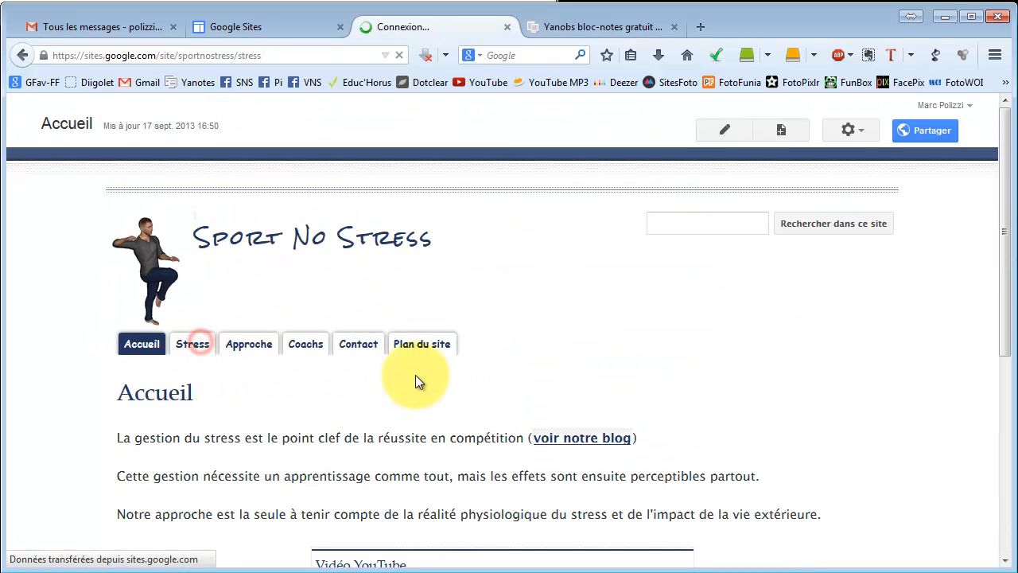
{"action": "scroll", "coordinate": [302, 348], "scroll_direction": "down", "scroll_amount": 7}
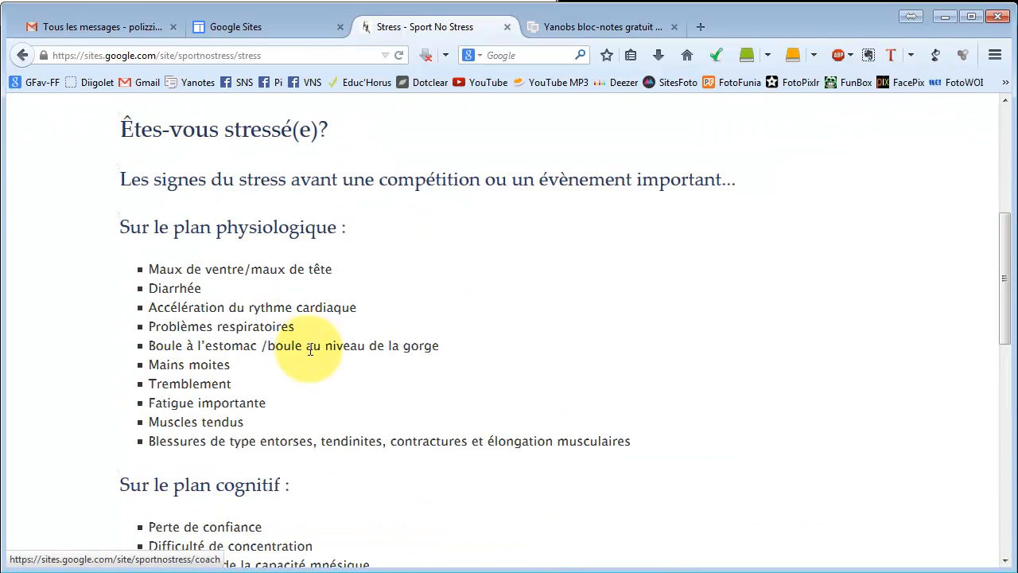
{"action": "scroll", "coordinate": [275, 247], "scroll_direction": "down", "scroll_amount": 12}
{"action": "scroll", "coordinate": [282, 272], "scroll_direction": "up", "scroll_amount": 5}
{"action": "scroll", "coordinate": [281, 272], "scroll_direction": "up", "scroll_amount": 7}
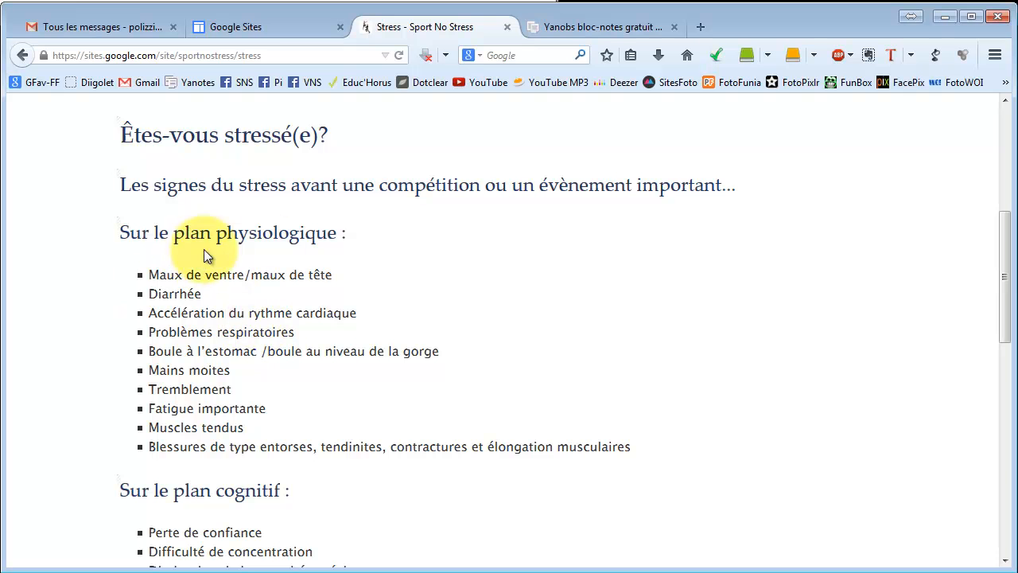
{"action": "scroll", "coordinate": [185, 194], "scroll_direction": "up", "scroll_amount": 2}
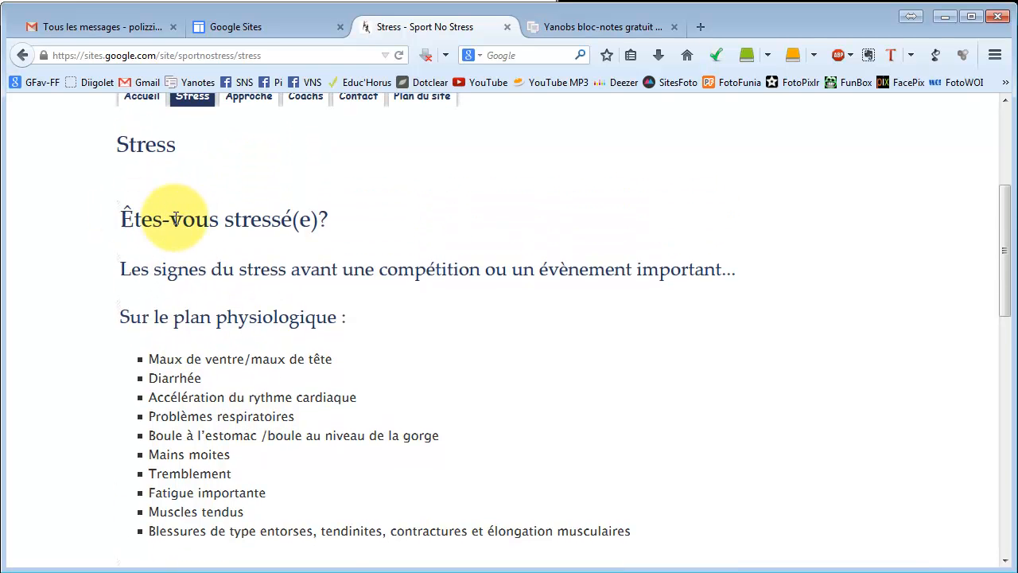
{"action": "scroll", "coordinate": [246, 303], "scroll_direction": "up", "scroll_amount": 5}
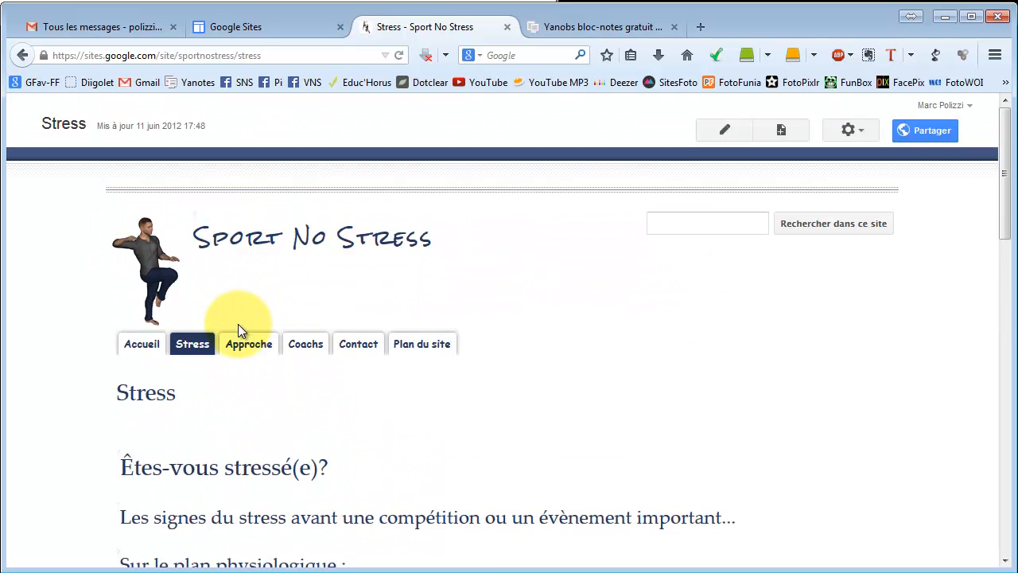
{"action": "left_click", "coordinate": [248, 348]}
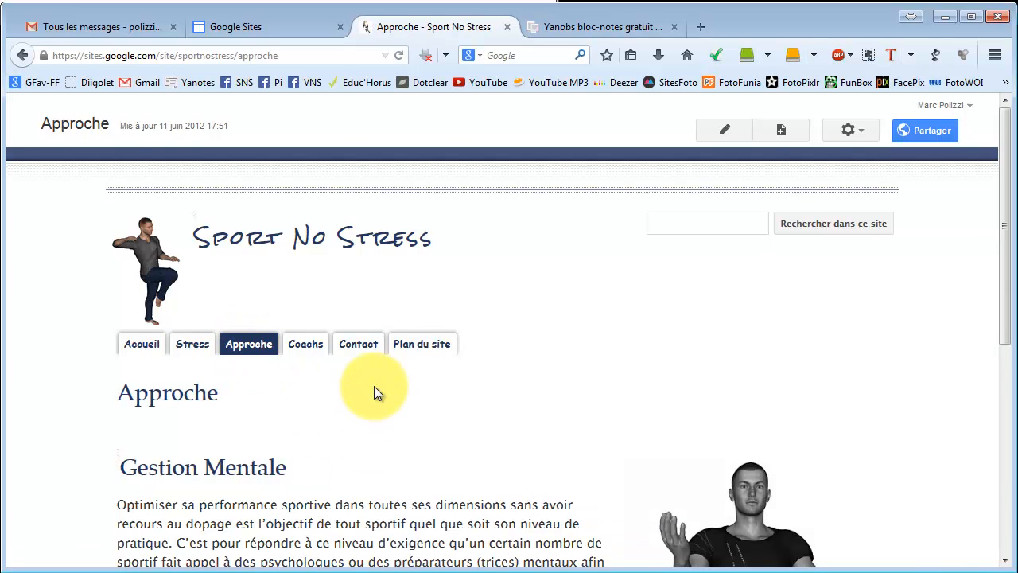
{"action": "scroll", "coordinate": [375, 390], "scroll_direction": "down", "scroll_amount": 5}
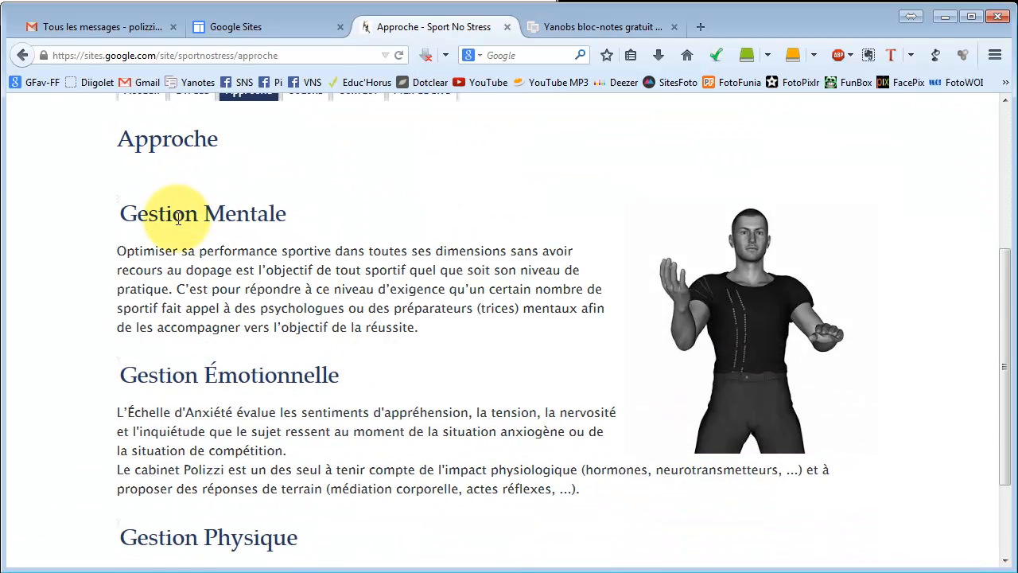
{"action": "scroll", "coordinate": [676, 301], "scroll_direction": "down", "scroll_amount": 3}
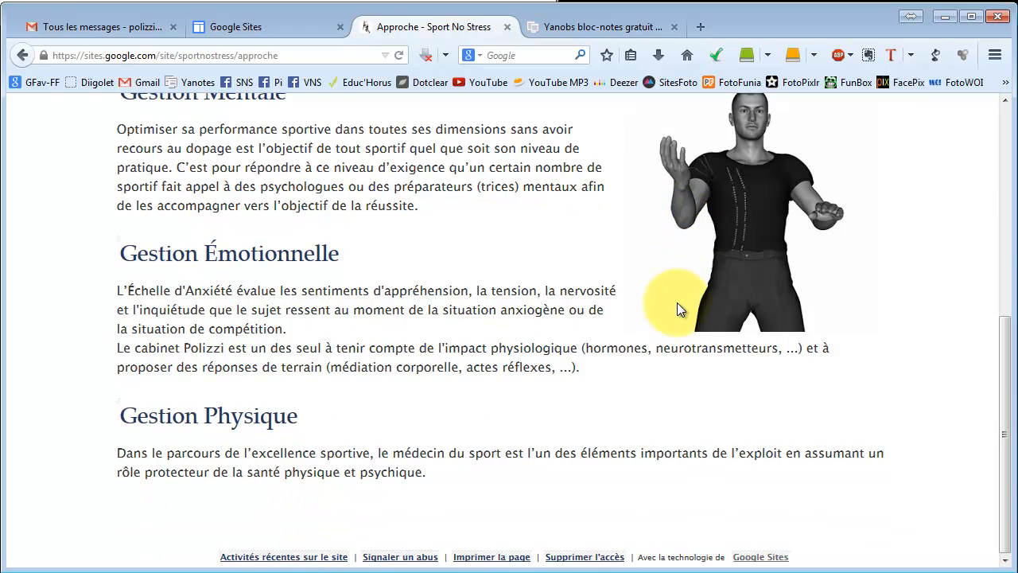
{"action": "scroll", "coordinate": [675, 302], "scroll_direction": "up", "scroll_amount": 7}
{"action": "scroll", "coordinate": [671, 285], "scroll_direction": "up", "scroll_amount": 1}
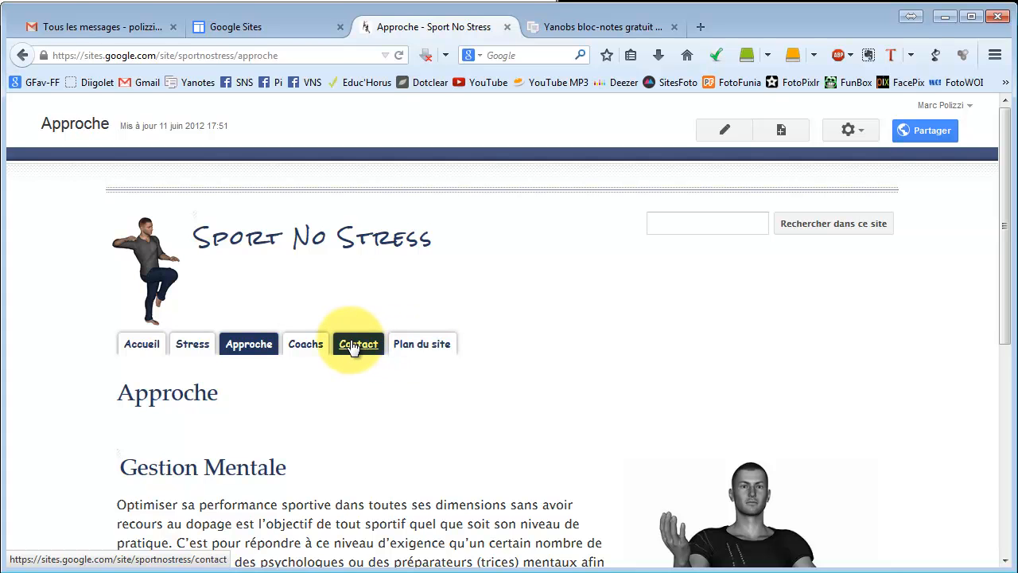
Start creating a new site with the blank template and name it antia-fascia.
{"action": "left_click", "coordinate": [273, 24]}
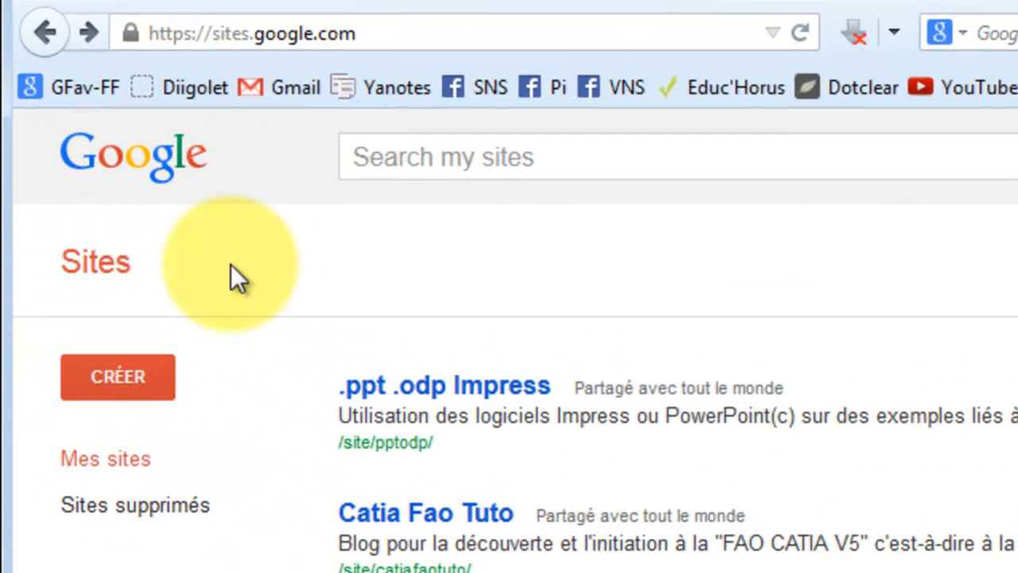
{"action": "left_click", "coordinate": [133, 374]}
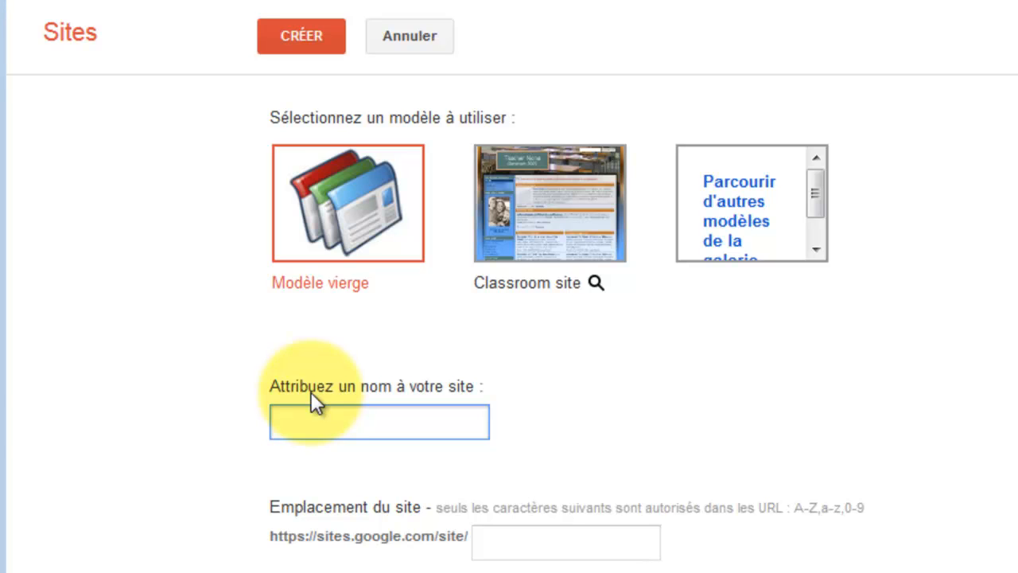
{"action": "type", "text": "antia-"}
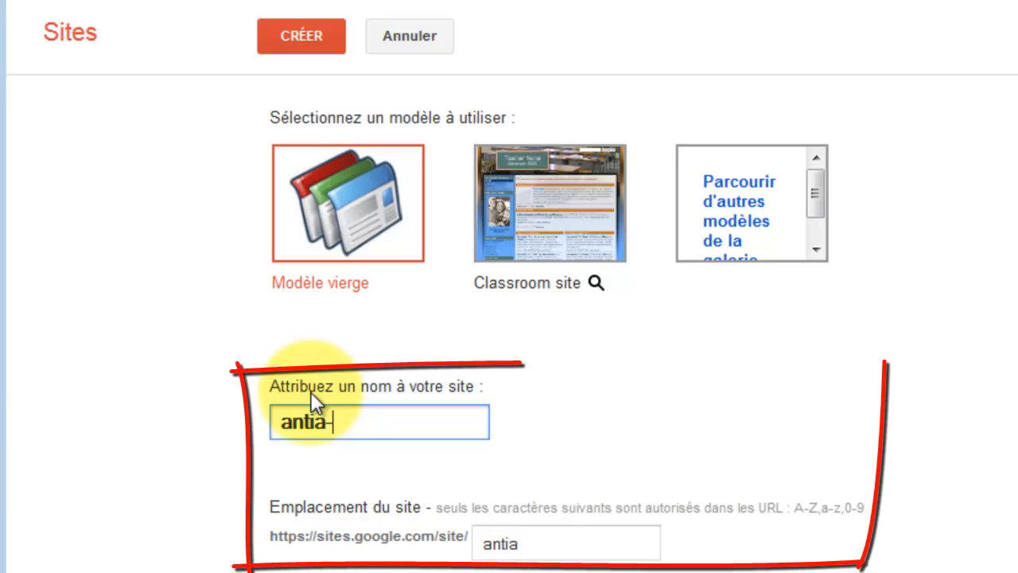
{"action": "type", "text": "fascia"}
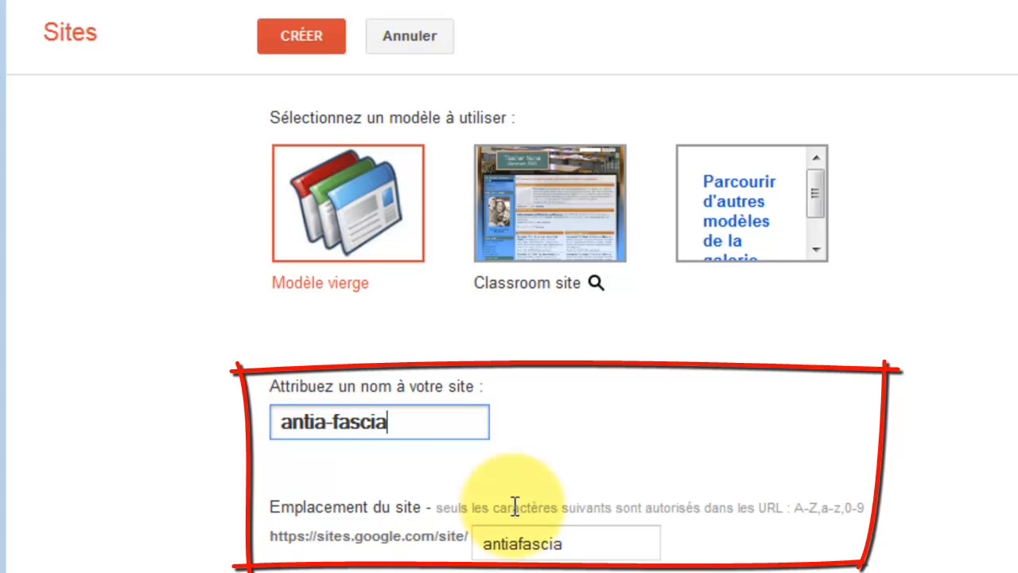
Correct the site name to anita-fascia so the site location becomes anitafascia.
{"action": "left_click", "coordinate": [574, 546]}
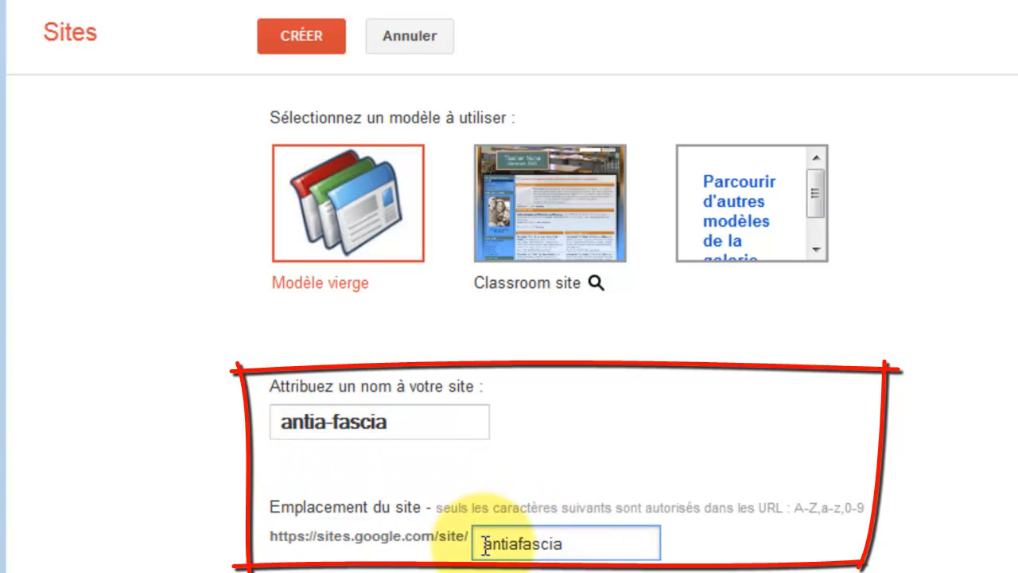
{"action": "left_click", "coordinate": [309, 421]}
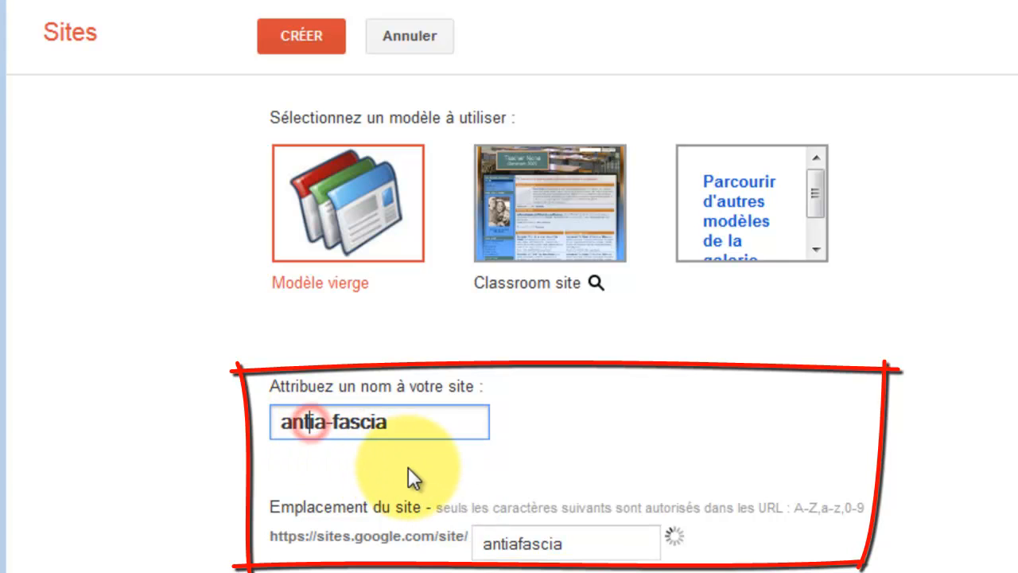
{"action": "key", "text": "BackSpace"}
{"action": "key", "text": "Right"}
{"action": "type", "text": "t"}
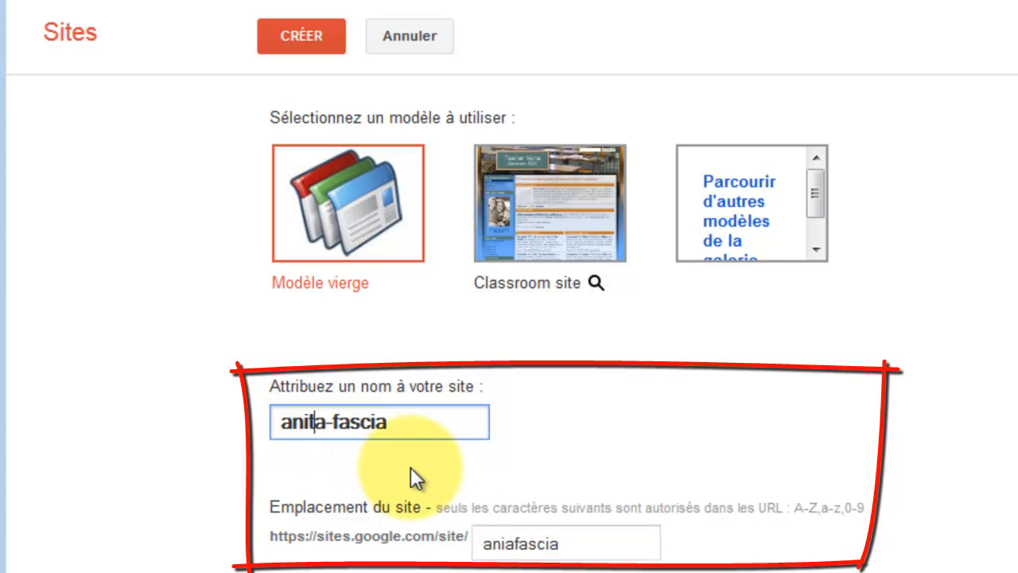
{"action": "left_click", "coordinate": [416, 423]}
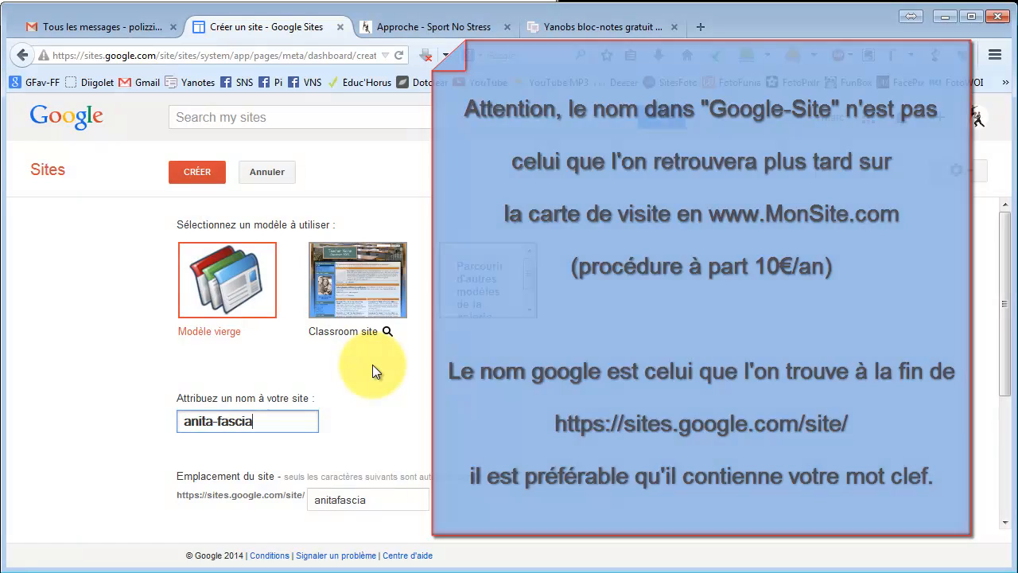
{"action": "scroll", "coordinate": [287, 422], "scroll_direction": "down", "scroll_amount": 2}
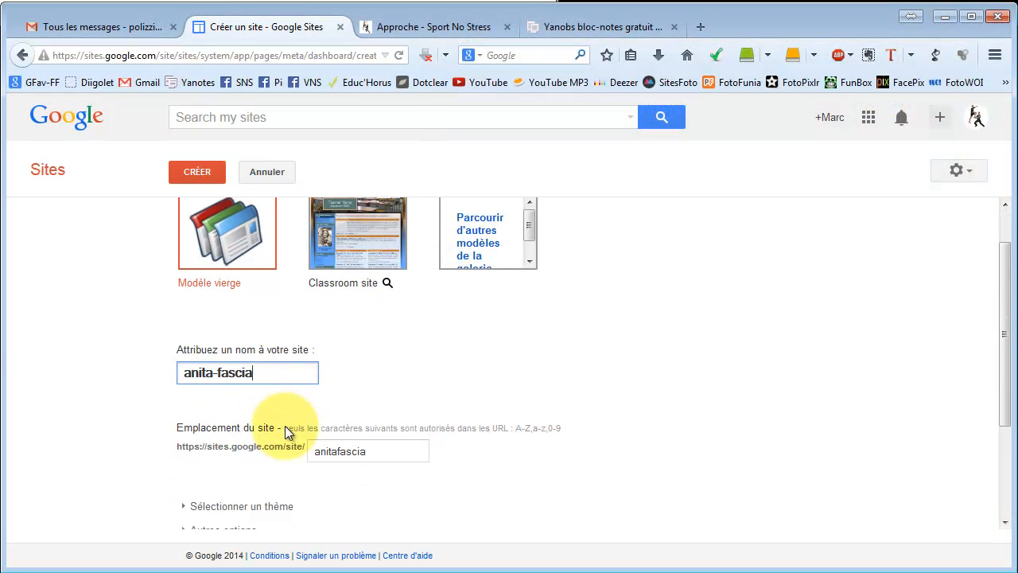
Enter the displayed captcha verification code and create the site.
{"action": "scroll", "coordinate": [285, 421], "scroll_direction": "down", "scroll_amount": 3}
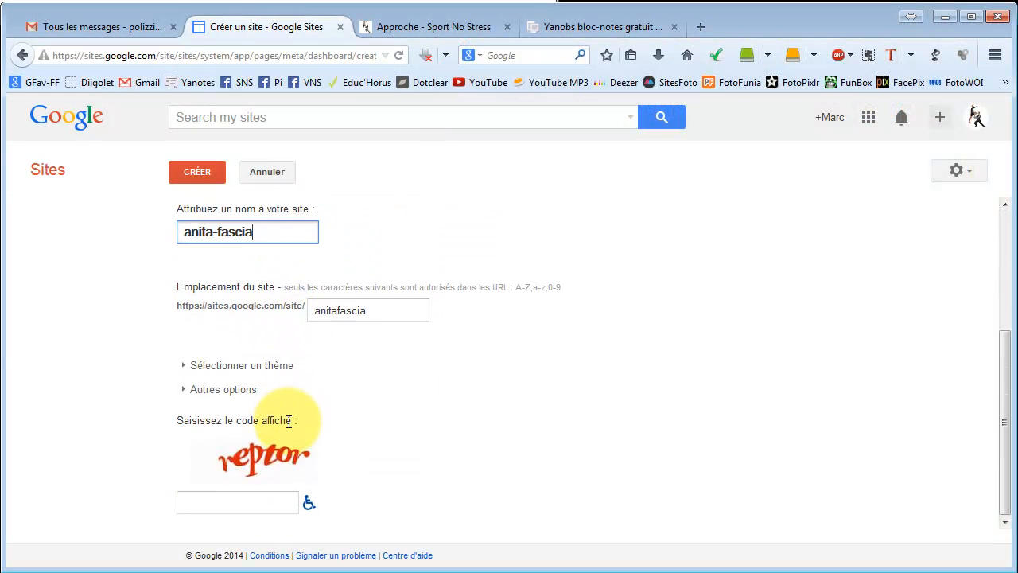
{"action": "left_click", "coordinate": [241, 499]}
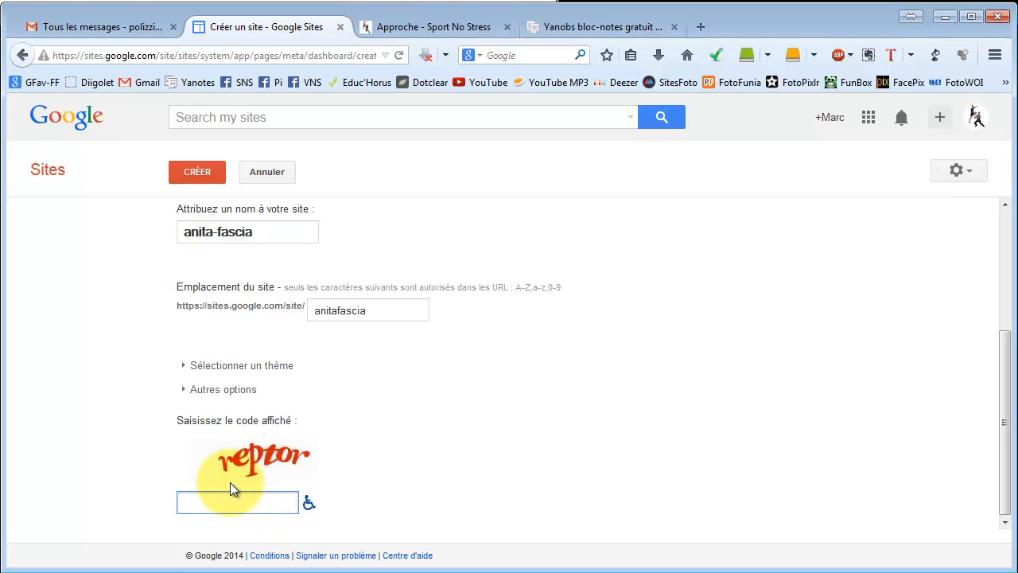
{"action": "type", "text": "reptor"}
{"action": "left_click", "coordinate": [194, 174]}
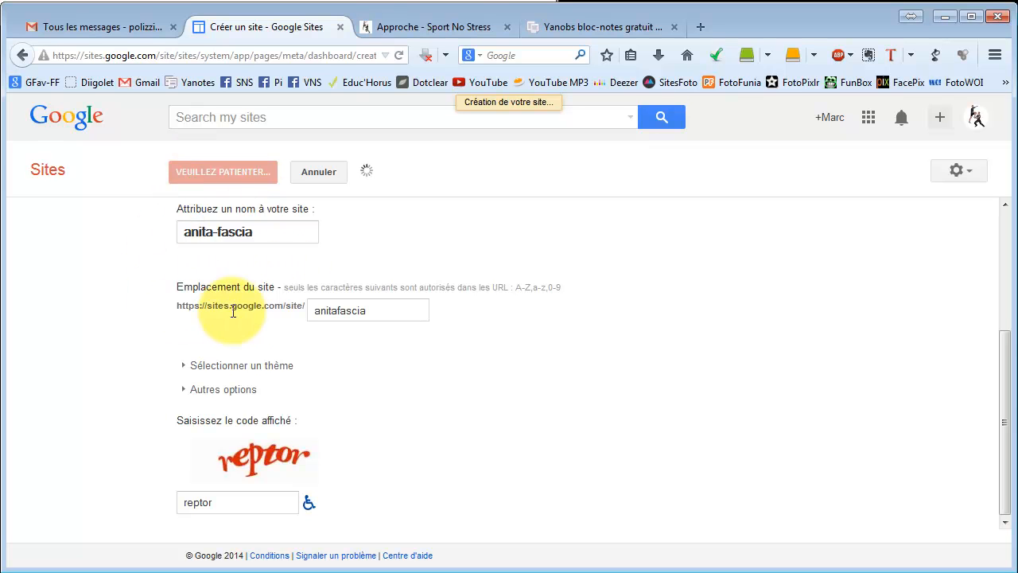
Open the site management settings of the new site.
{"action": "left_click", "coordinate": [312, 322]}
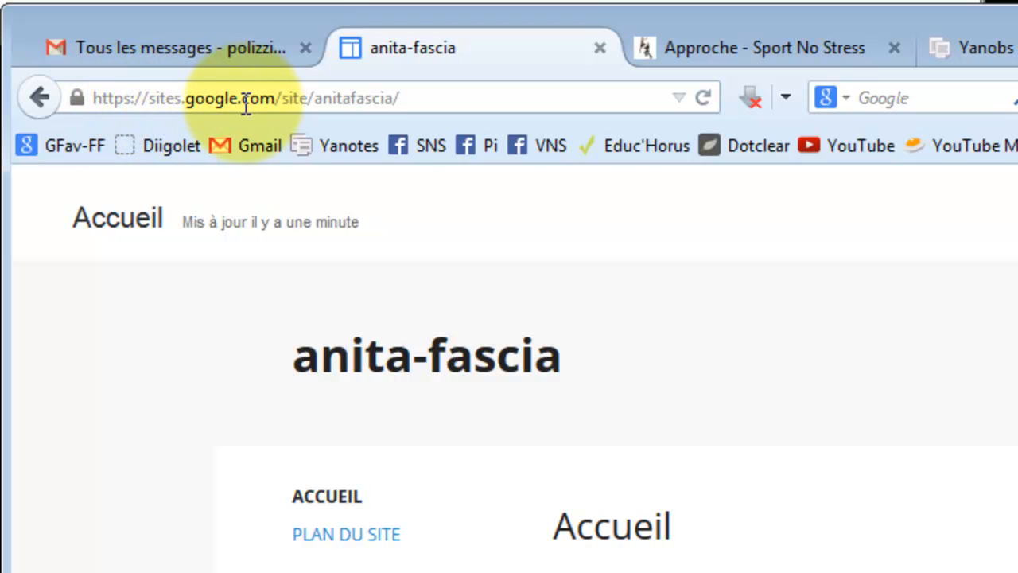
{"action": "left_click", "coordinate": [415, 94]}
{"action": "left_click", "coordinate": [402, 95]}
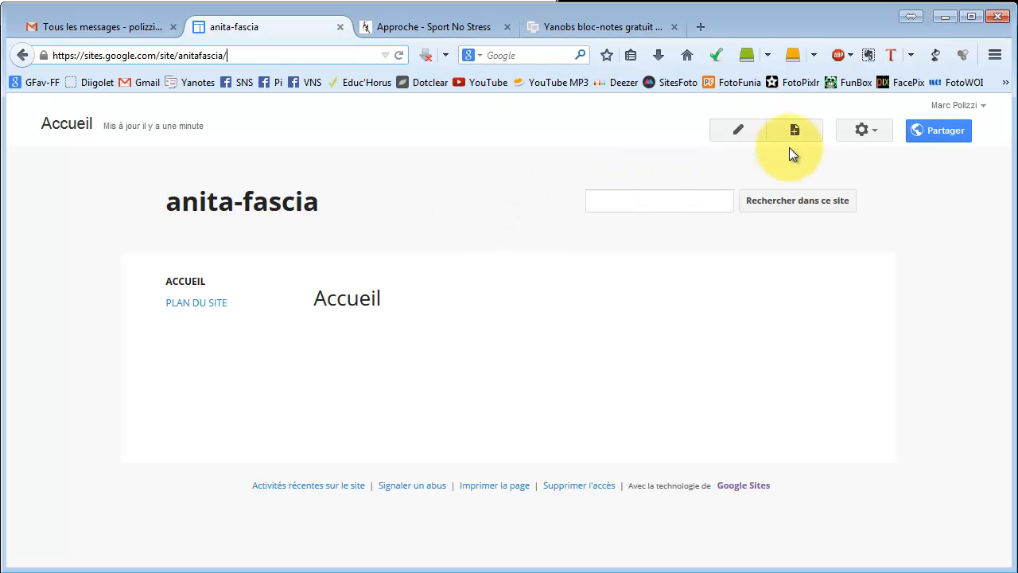
{"action": "left_click", "coordinate": [872, 133]}
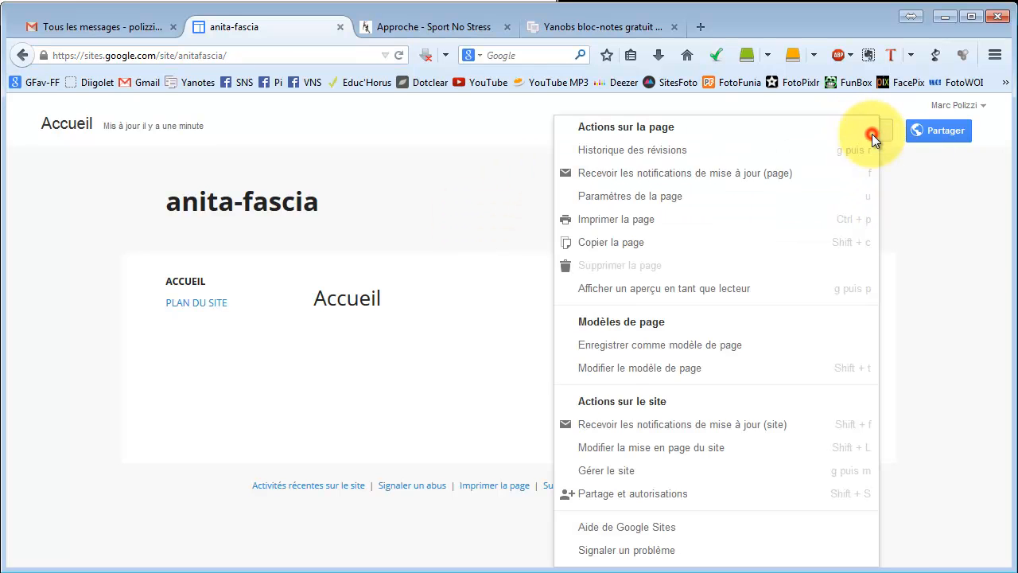
{"action": "left_click", "coordinate": [619, 470]}
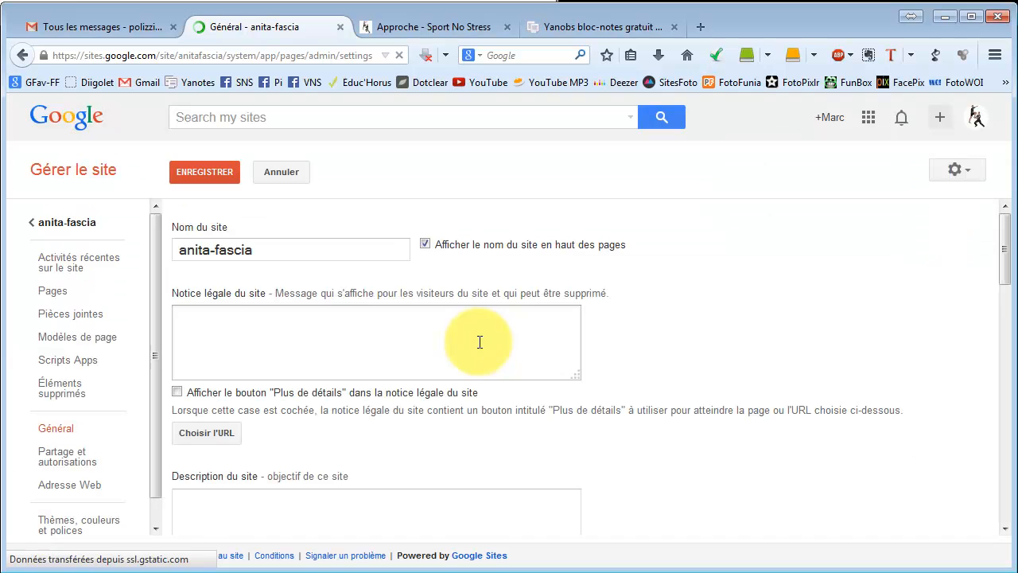
Rename the site to Anita-Fascia in the site name field.
{"action": "left_click", "coordinate": [265, 250]}
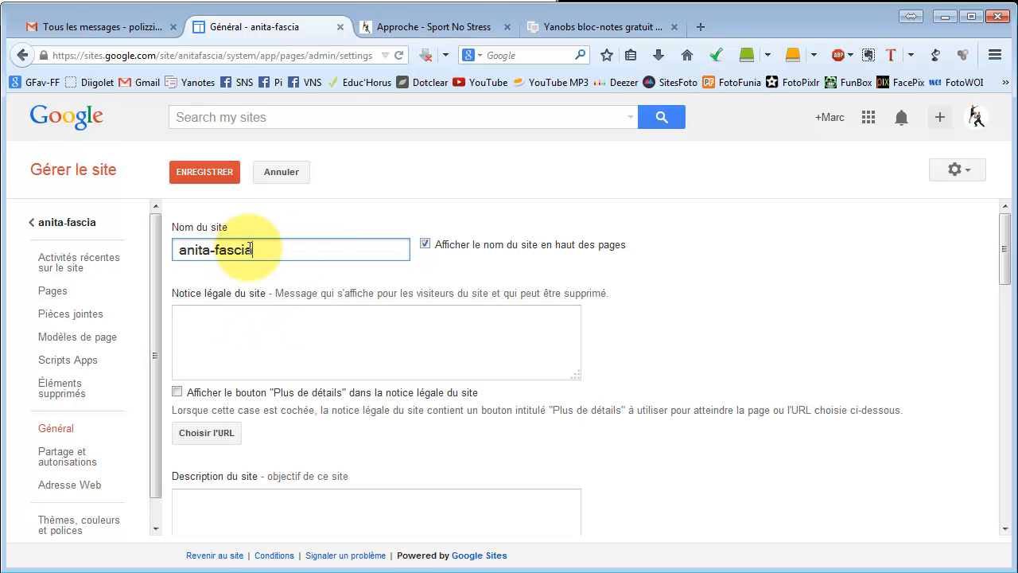
{"action": "left_click", "coordinate": [211, 251]}
{"action": "key", "text": "Home"}
{"action": "key", "text": "Delete"}
{"action": "type", "text": "A"}
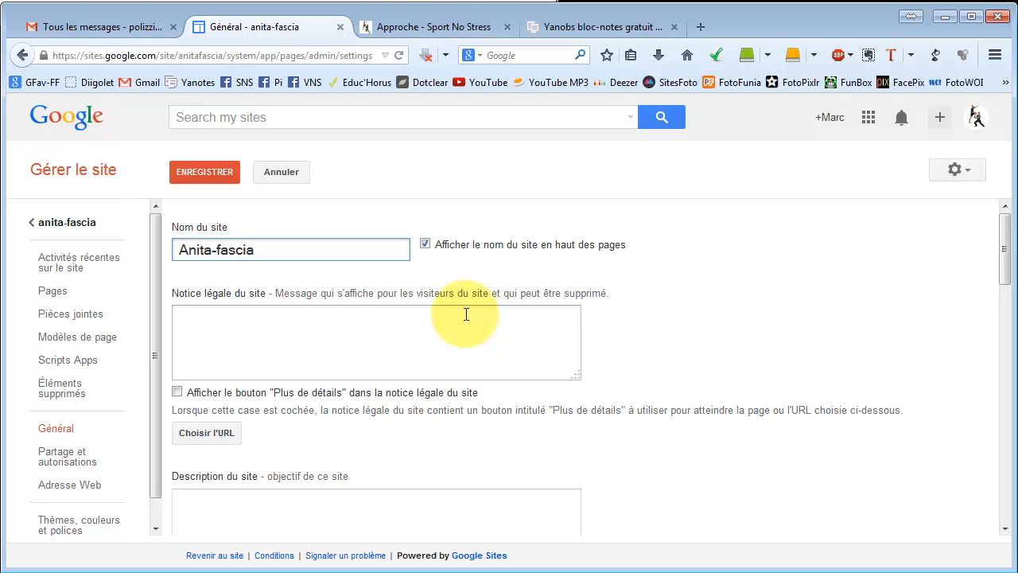
{"action": "key", "text": "Delete"}
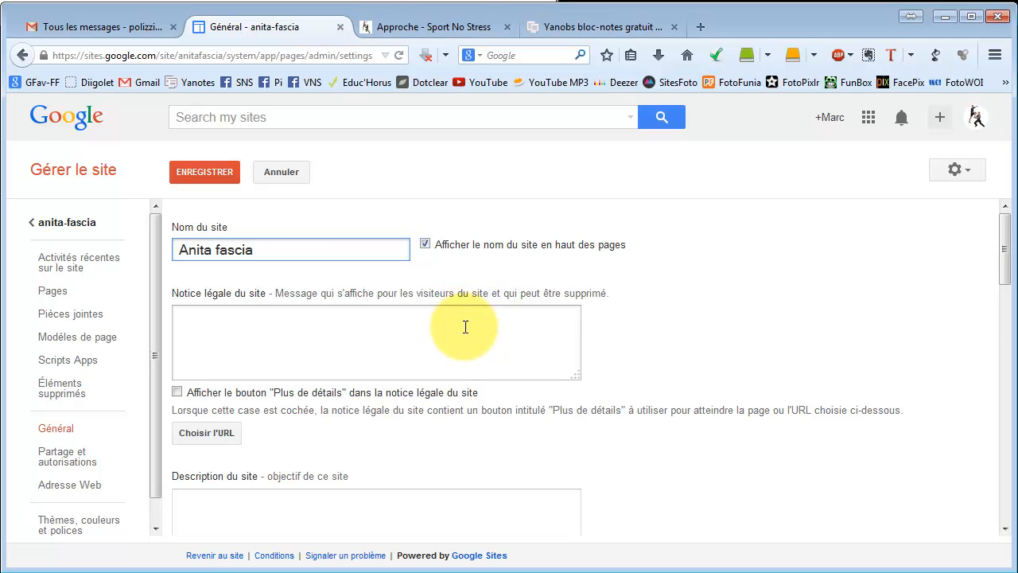
Write a site description presenting the owner's professional activities as a fasciapulsologue in Grenoble.
{"action": "scroll", "coordinate": [228, 337], "scroll_direction": "down", "scroll_amount": 2}
{"action": "left_click", "coordinate": [223, 339]}
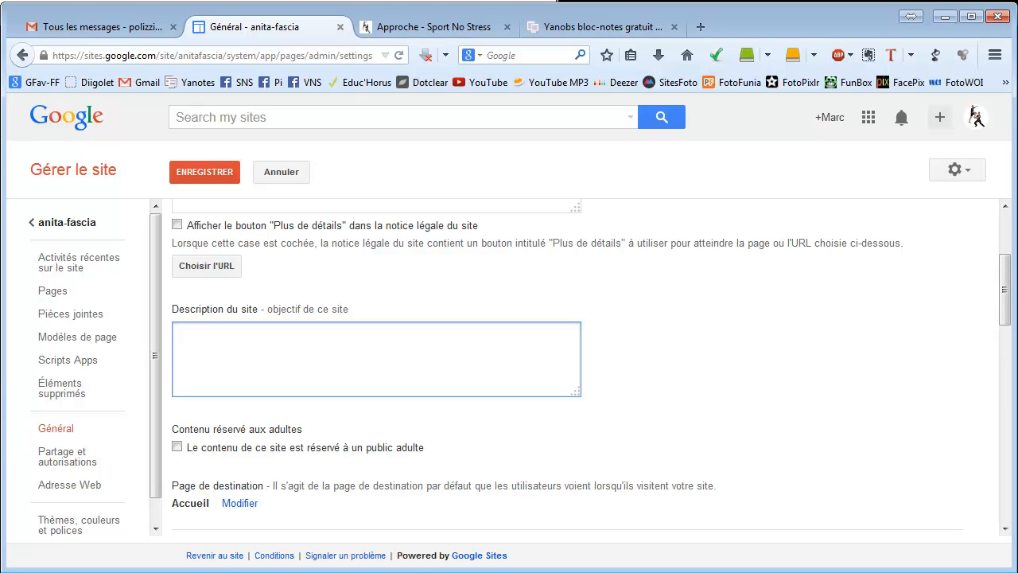
{"action": "type", "text": "Ce site est la prssentation des a"}
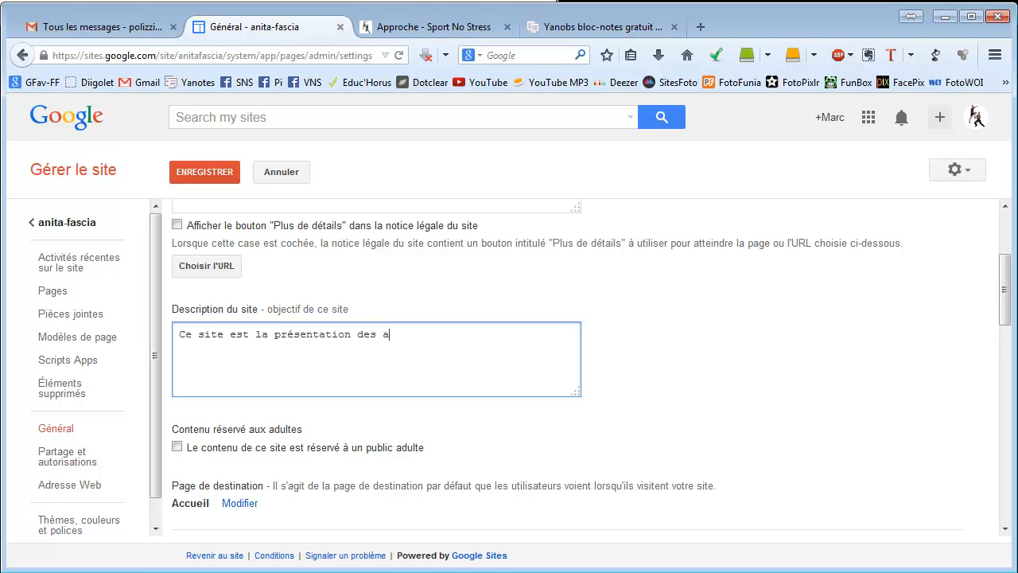
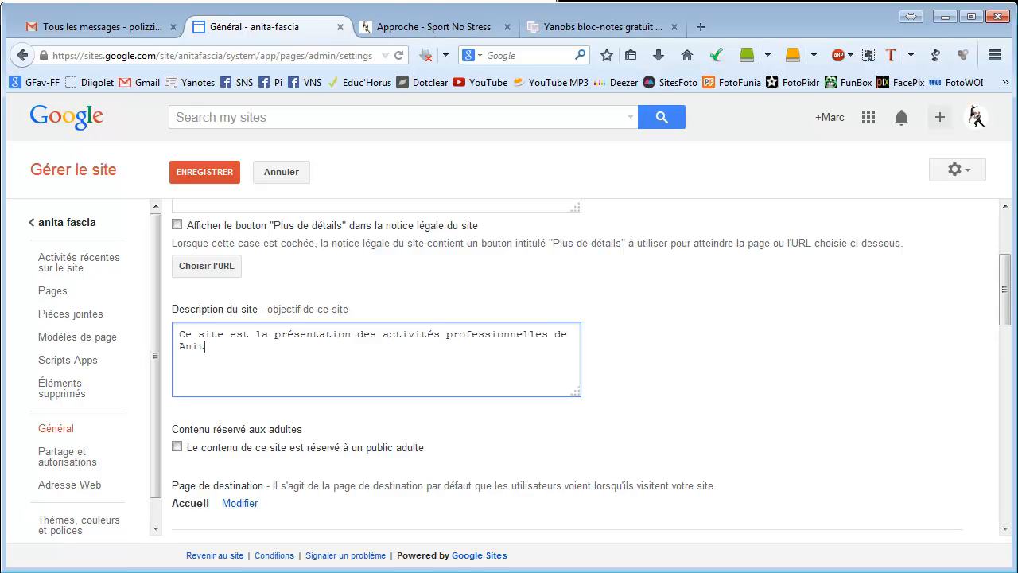
{"action": "type", "text": "sciapulsologue"}
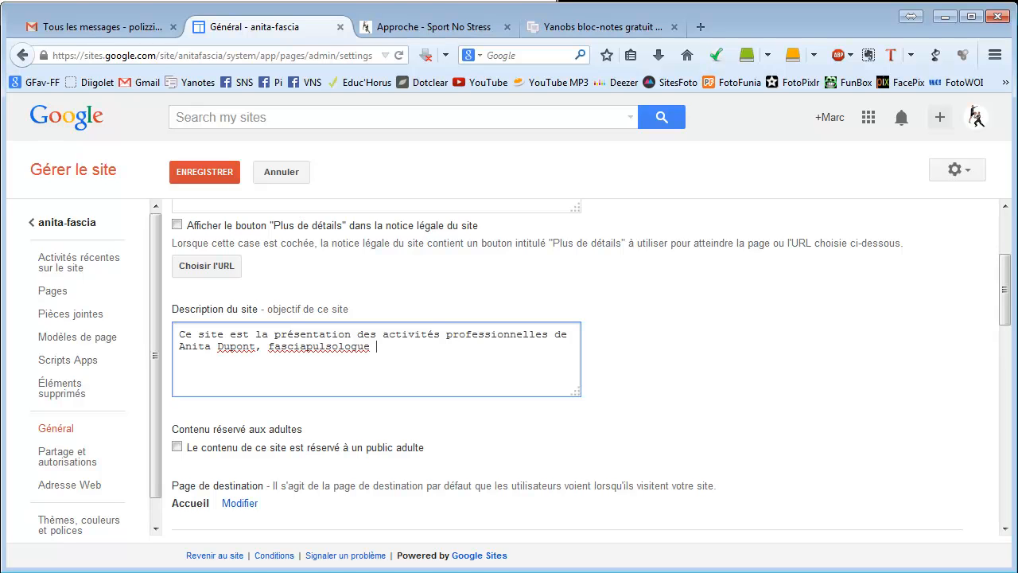
{"action": "type", "text": " sur Grenoble."}
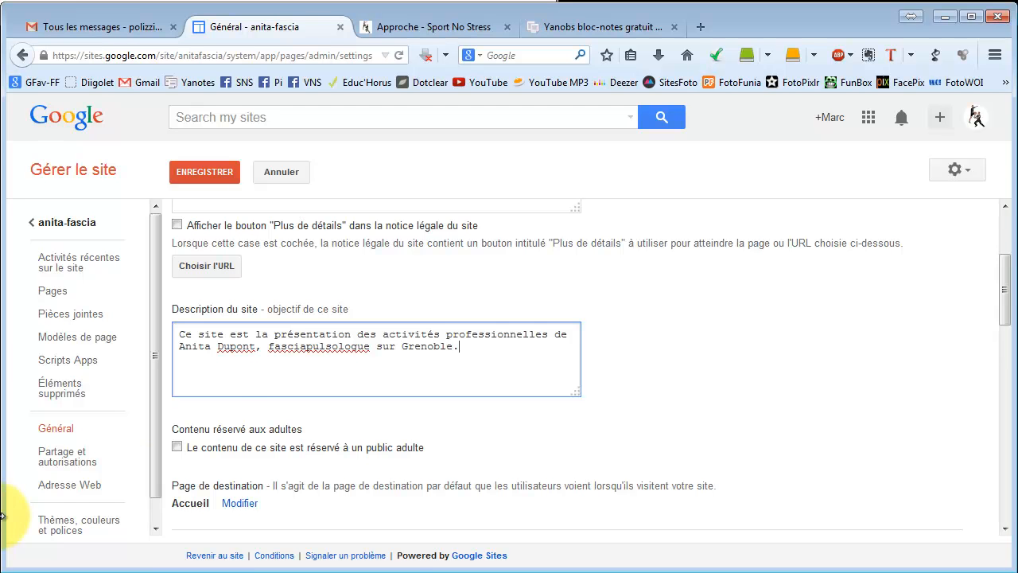
Enable automatic mobile adjustment and embedding of the site in other sites, then save the settings.
{"action": "scroll", "coordinate": [294, 328], "scroll_direction": "up", "scroll_amount": 1}
{"action": "scroll", "coordinate": [300, 331], "scroll_direction": "down", "scroll_amount": 10}
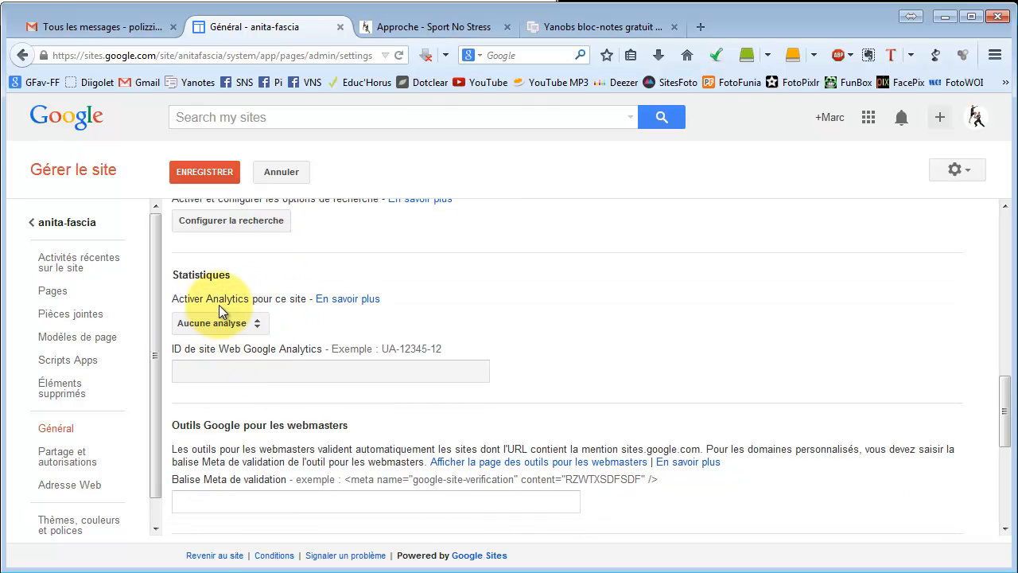
{"action": "scroll", "coordinate": [257, 385], "scroll_direction": "down", "scroll_amount": 2}
{"action": "scroll", "coordinate": [261, 389], "scroll_direction": "down", "scroll_amount": 5}
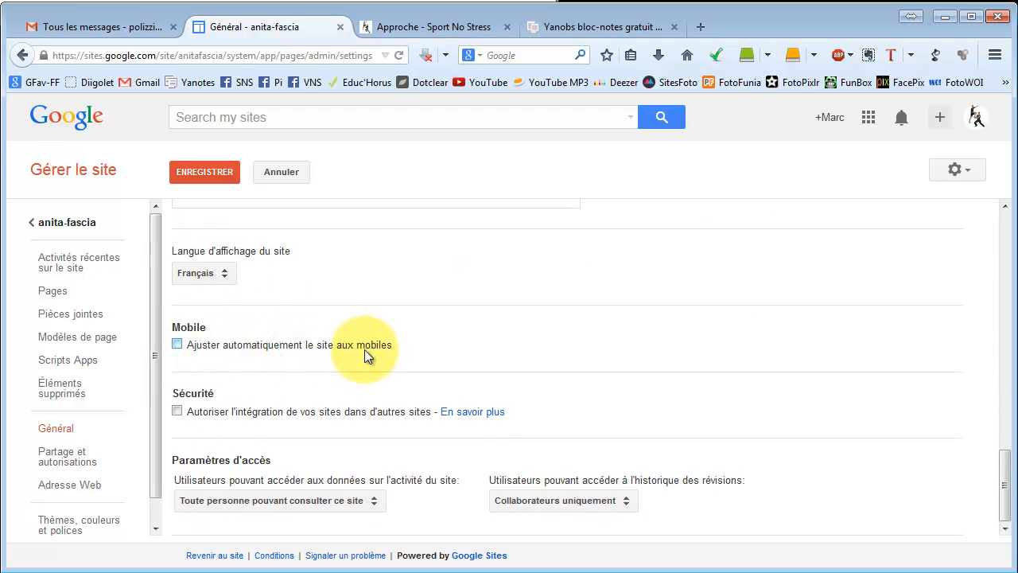
{"action": "left_click", "coordinate": [176, 345]}
{"action": "left_click", "coordinate": [177, 346]}
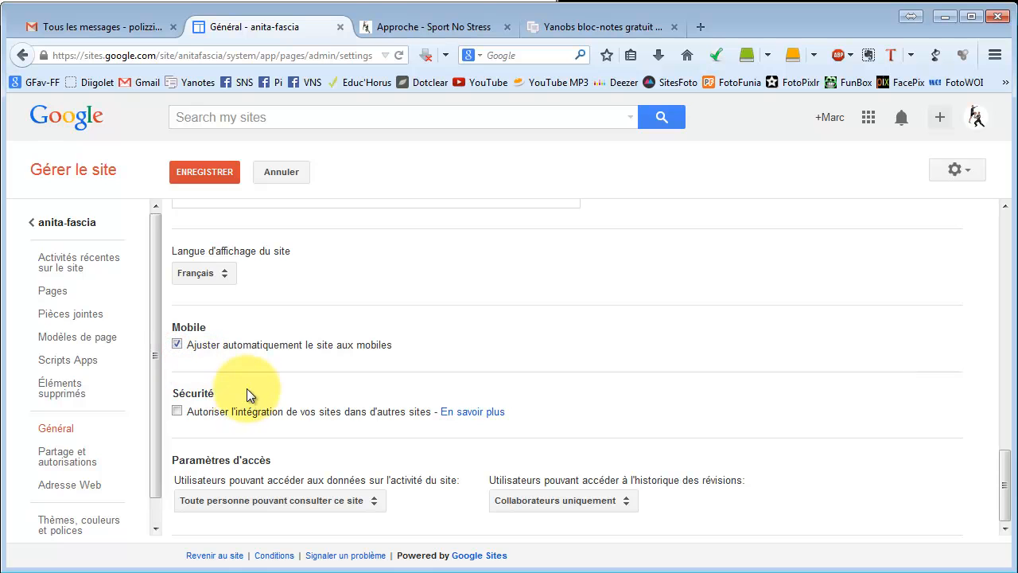
{"action": "left_click", "coordinate": [176, 412]}
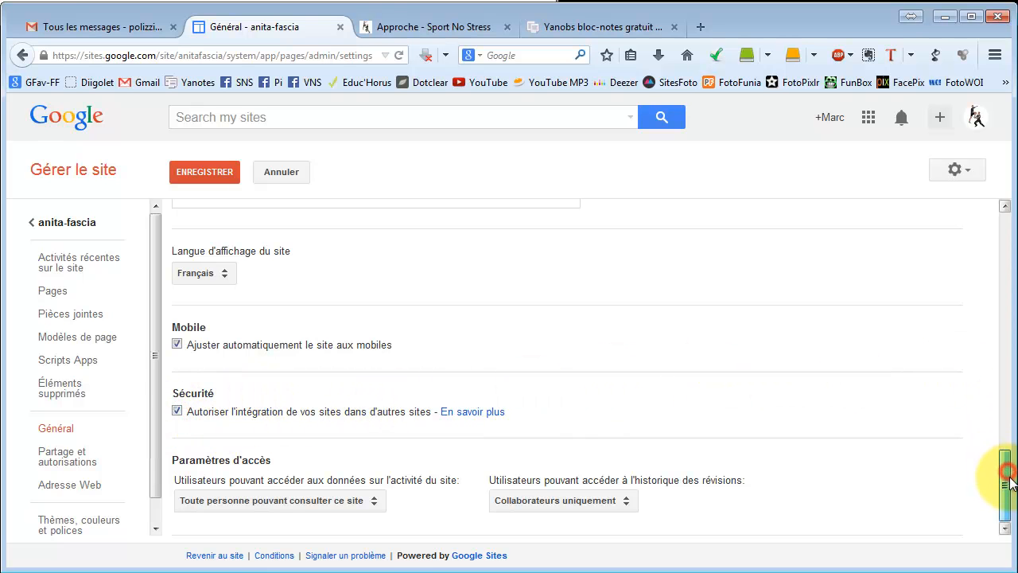
{"action": "left_click", "coordinate": [215, 176]}
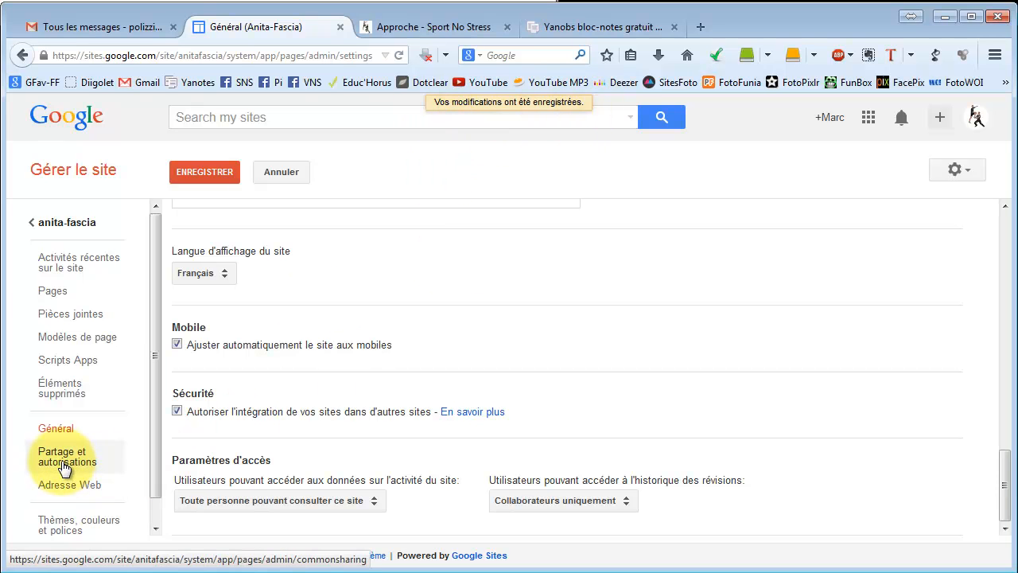
Change the site's visibility to all users who have the link and save it.
{"action": "left_click", "coordinate": [62, 422]}
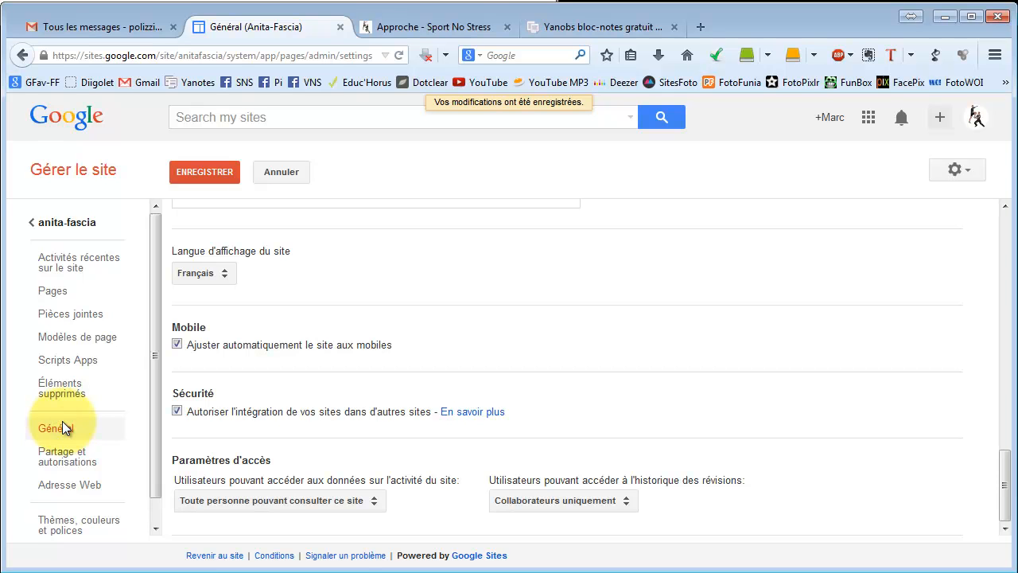
{"action": "left_click", "coordinate": [63, 465]}
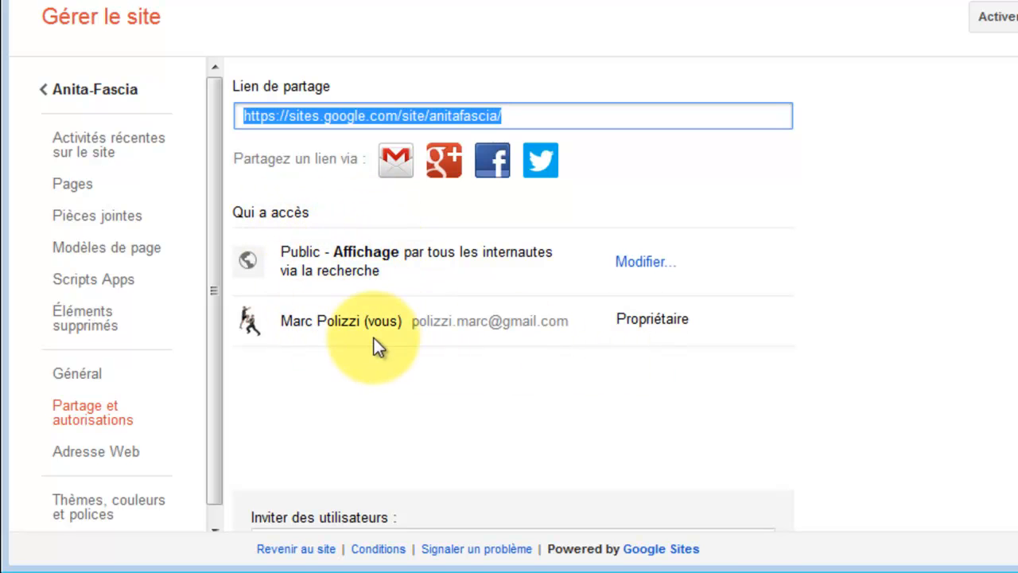
{"action": "left_click", "coordinate": [637, 269]}
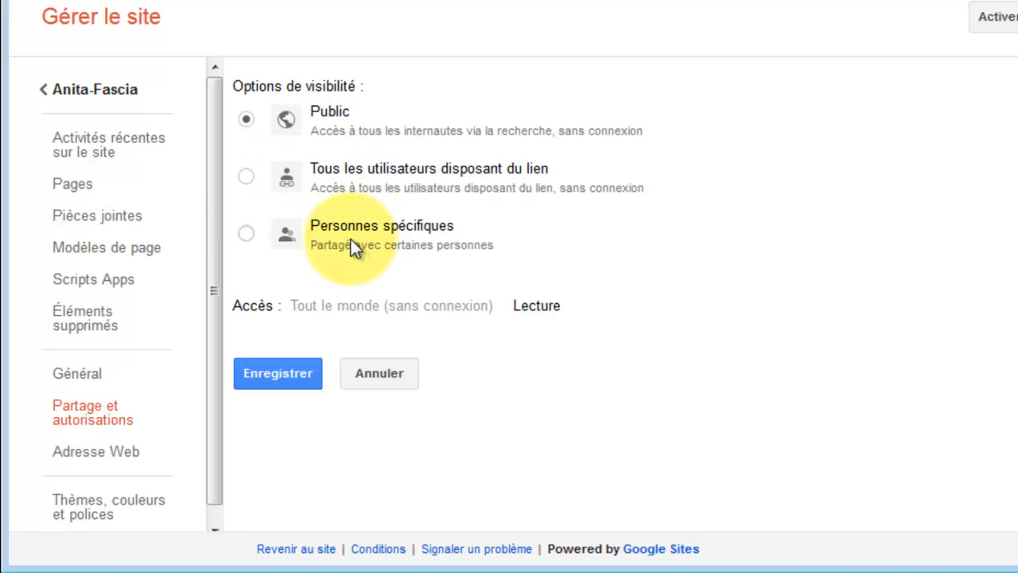
{"action": "left_click", "coordinate": [248, 177]}
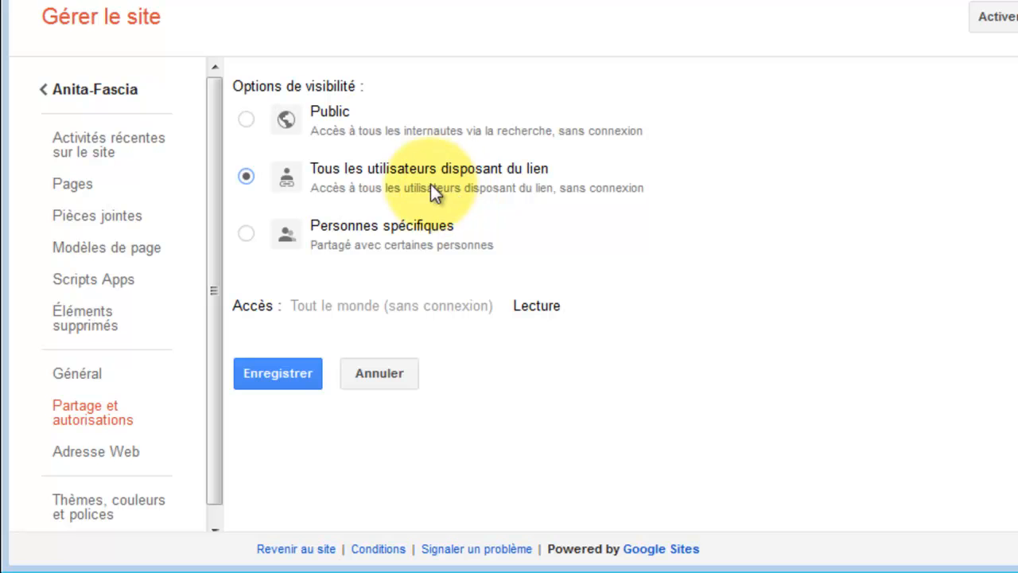
{"action": "left_click", "coordinate": [278, 377]}
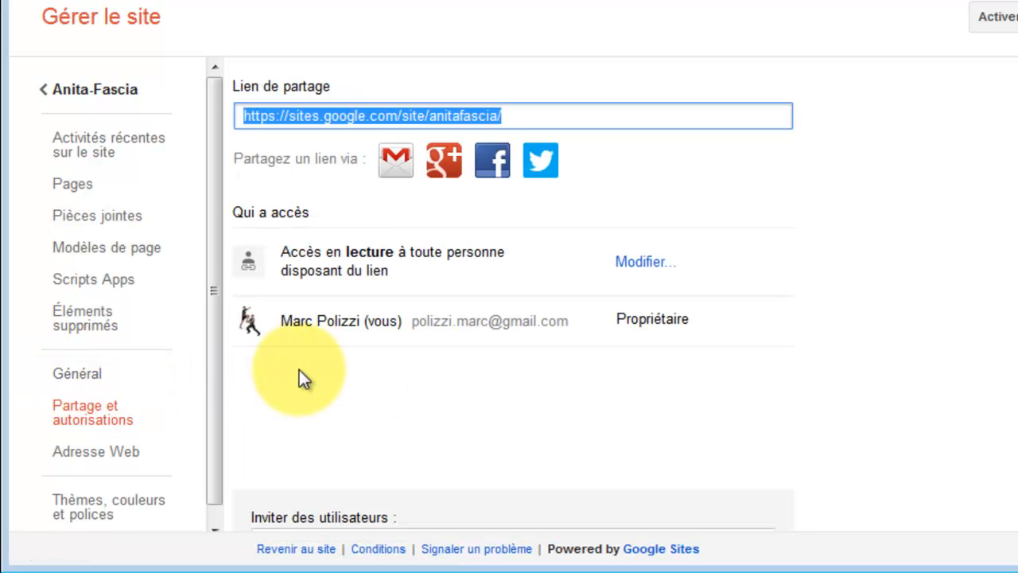
Review the General, Sharing and permissions, and Web address settings pages.
{"action": "left_click", "coordinate": [81, 373]}
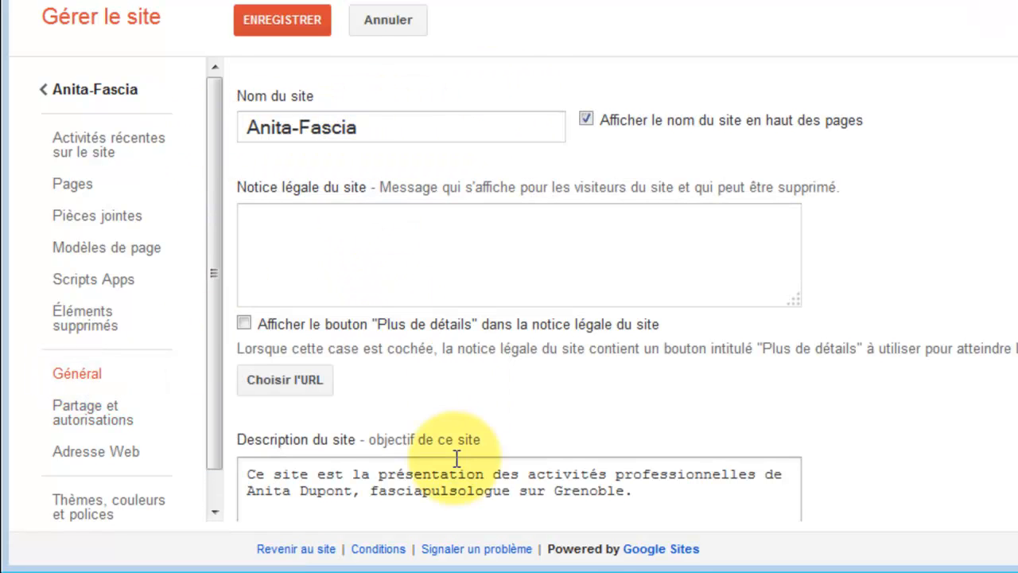
{"action": "scroll", "coordinate": [466, 416], "scroll_direction": "down", "scroll_amount": 1}
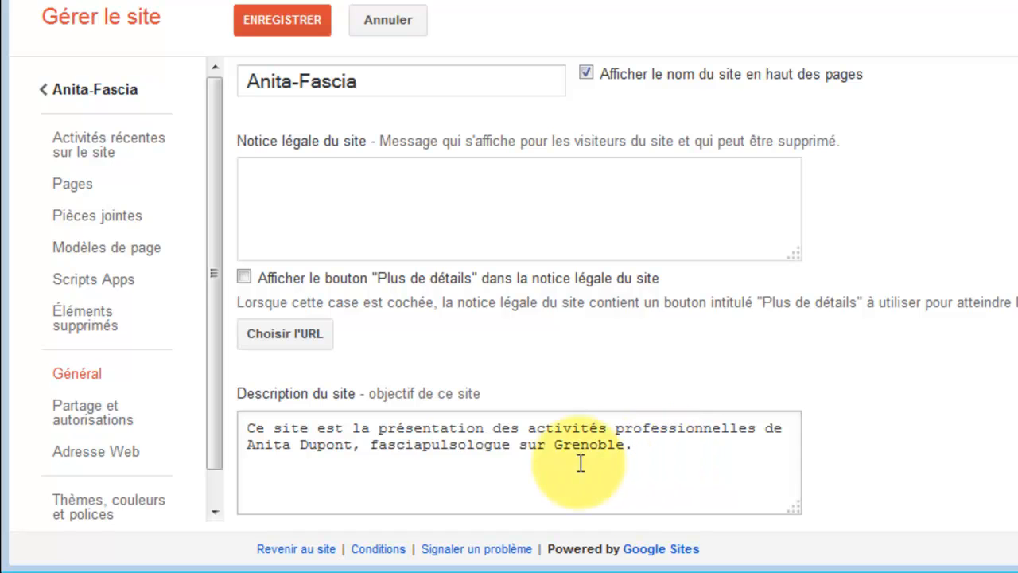
{"action": "left_click", "coordinate": [115, 413]}
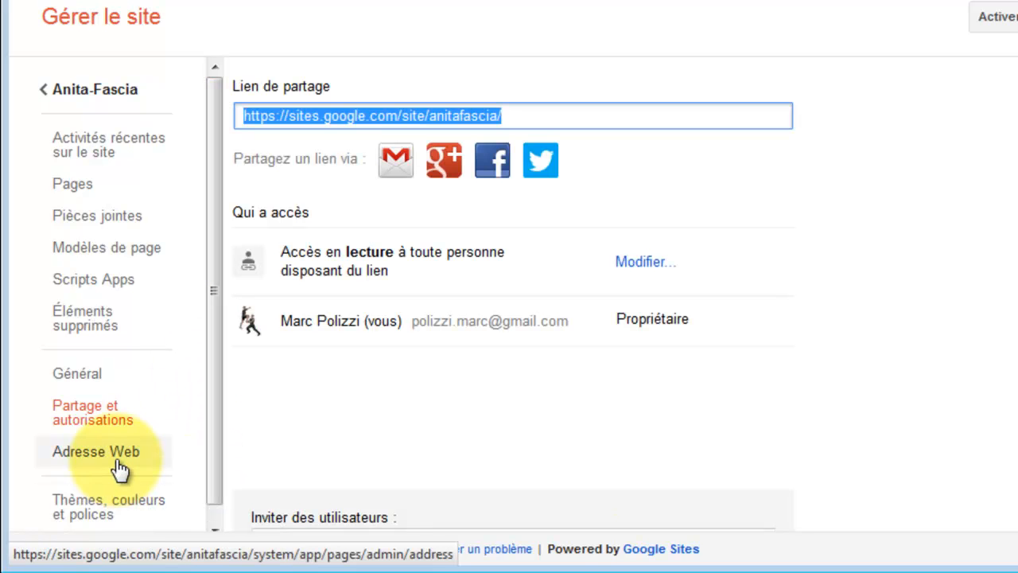
{"action": "left_click", "coordinate": [116, 468]}
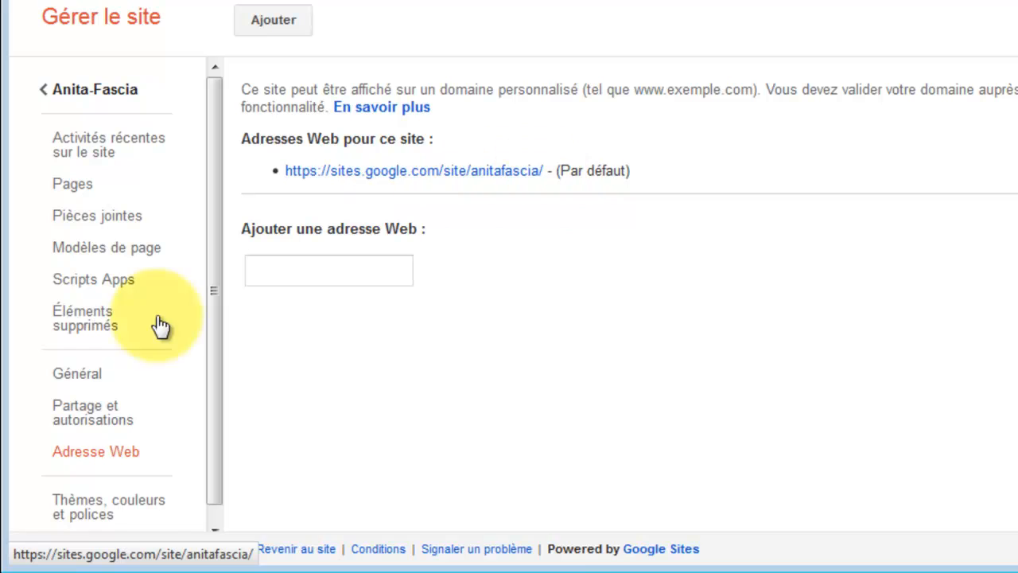
Open the themes, colours and fonts settings and choose the Techno rouge base theme.
{"action": "left_click", "coordinate": [77, 513]}
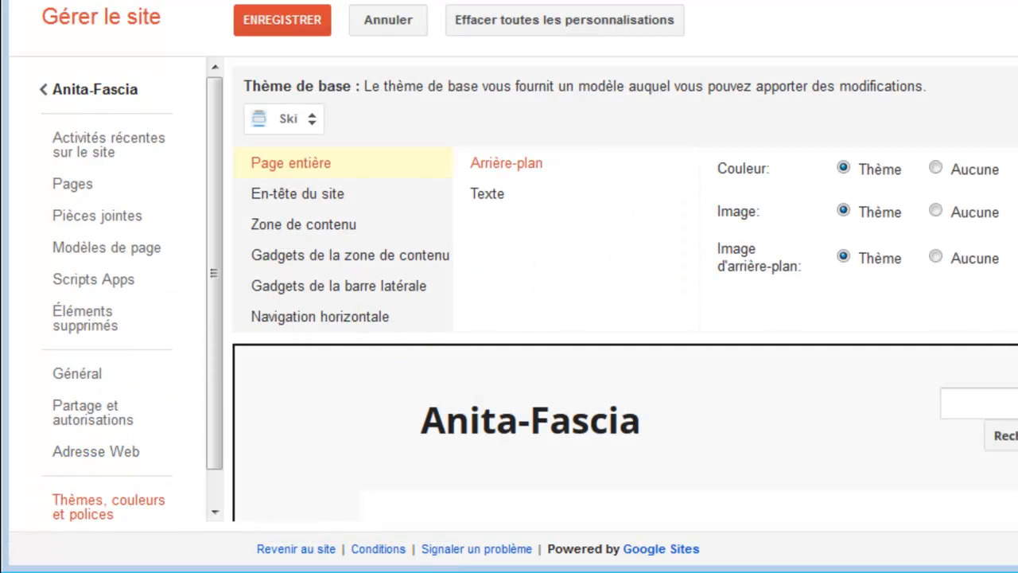
{"action": "scroll", "coordinate": [626, 289], "scroll_direction": "down", "scroll_amount": 3}
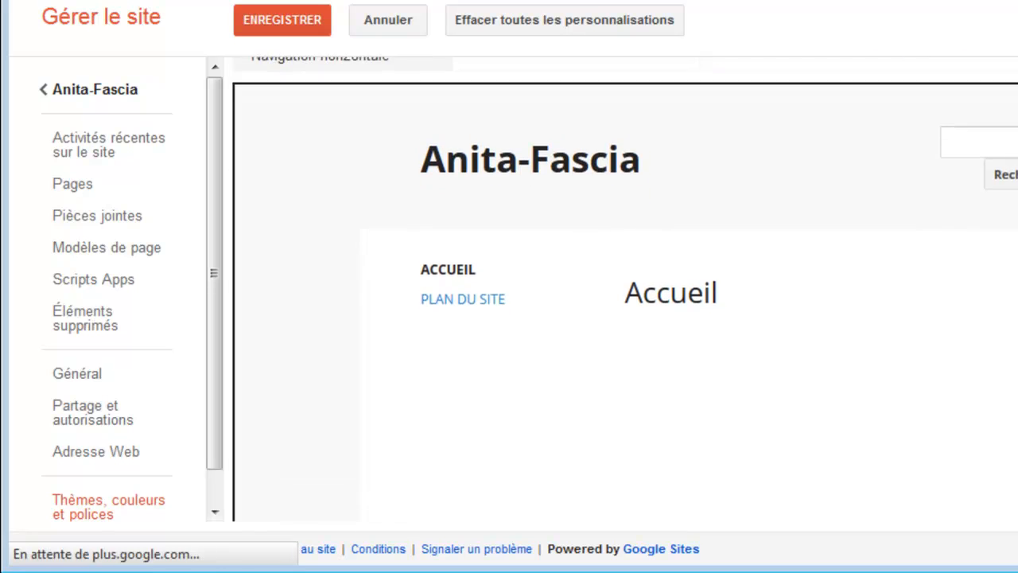
{"action": "scroll", "coordinate": [623, 110], "scroll_direction": "up", "scroll_amount": 3}
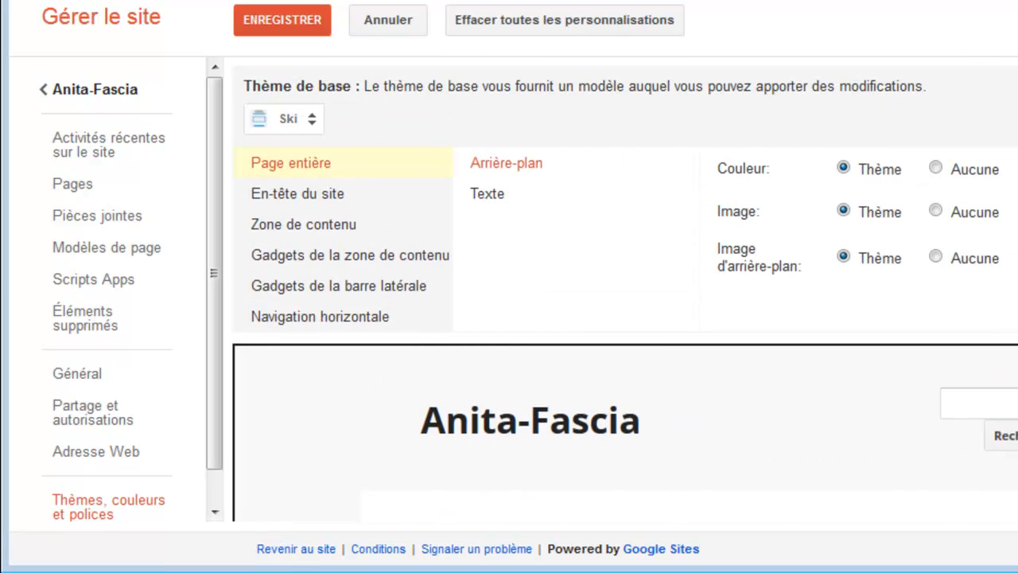
{"action": "left_click", "coordinate": [313, 122]}
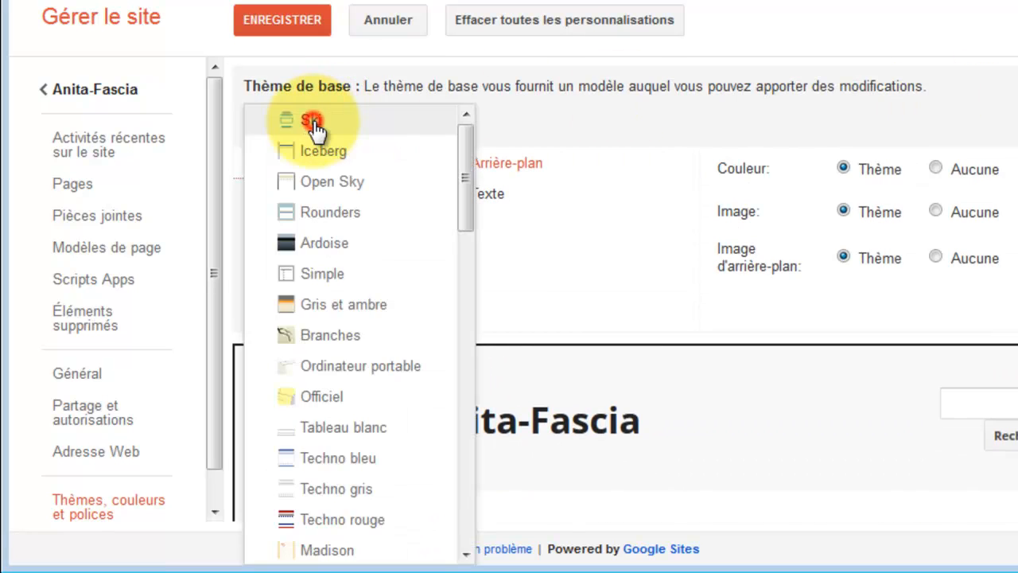
{"action": "left_click_drag", "start_coordinate": [465, 180], "coordinate": [465, 253]}
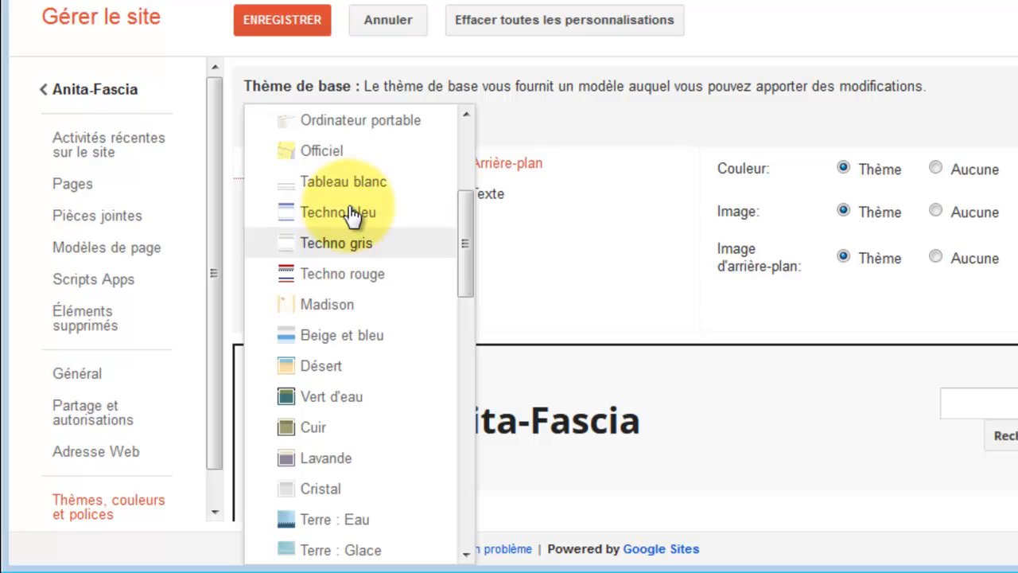
{"action": "left_click", "coordinate": [346, 276]}
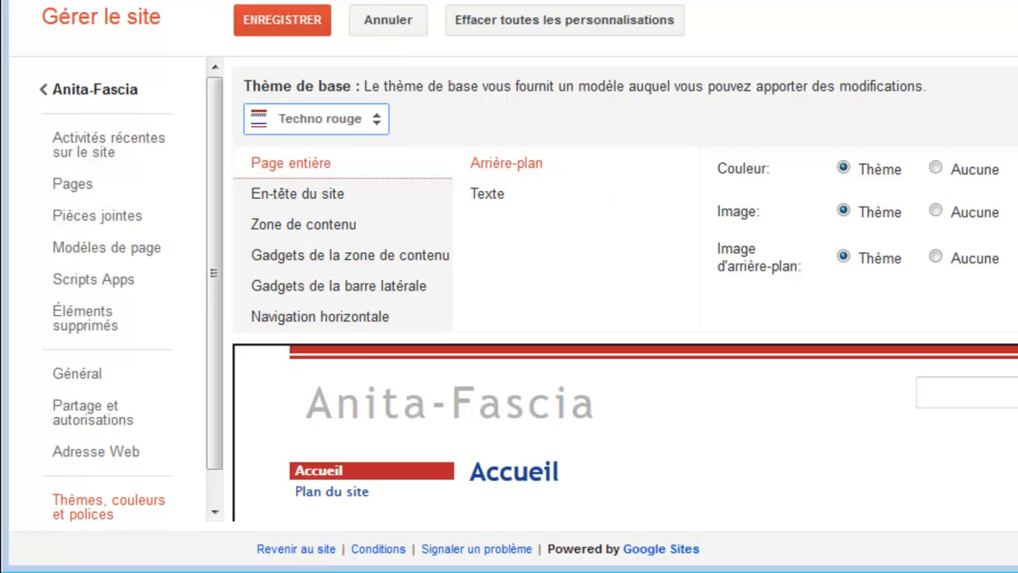
Preview the Terre : Rubis base theme on the site.
{"action": "scroll", "coordinate": [625, 276], "scroll_direction": "down", "scroll_amount": 5}
{"action": "scroll", "coordinate": [626, 276], "scroll_direction": "up", "scroll_amount": 5}
{"action": "left_click", "coordinate": [377, 119]}
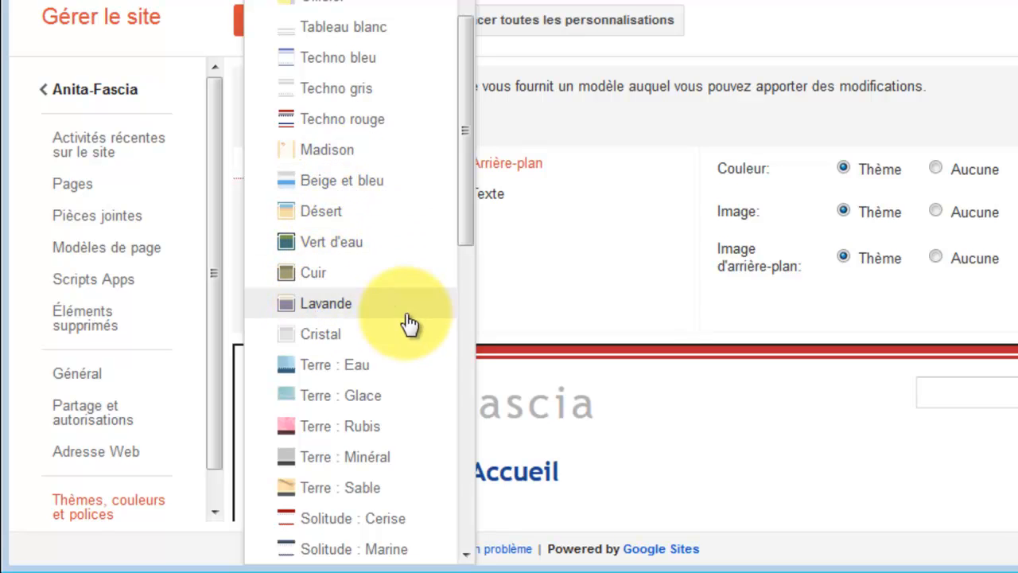
{"action": "left_click_drag", "start_coordinate": [466, 208], "coordinate": [466, 326]}
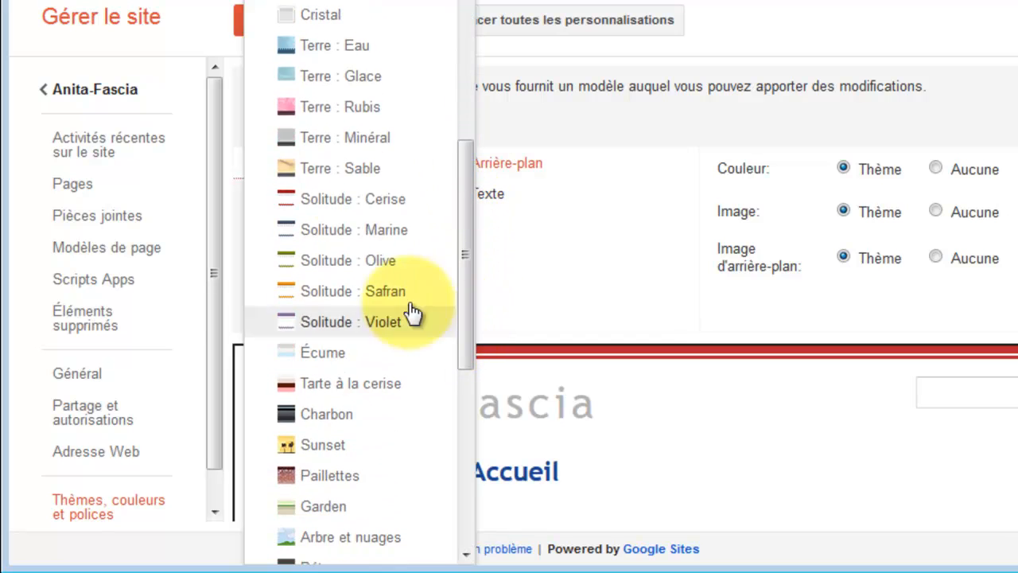
{"action": "left_click", "coordinate": [324, 106]}
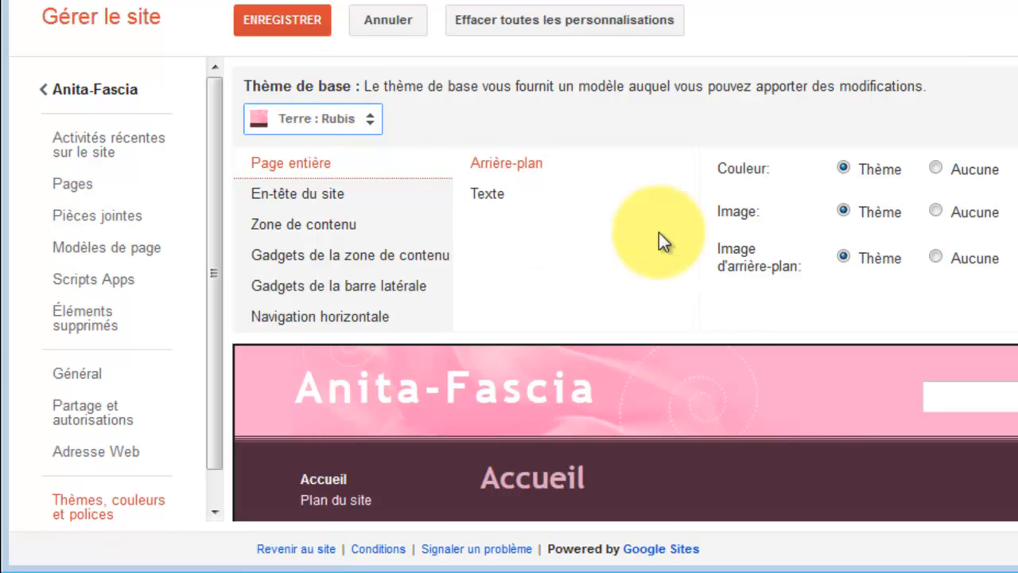
{"action": "scroll", "coordinate": [625, 286], "scroll_direction": "down", "scroll_amount": 3}
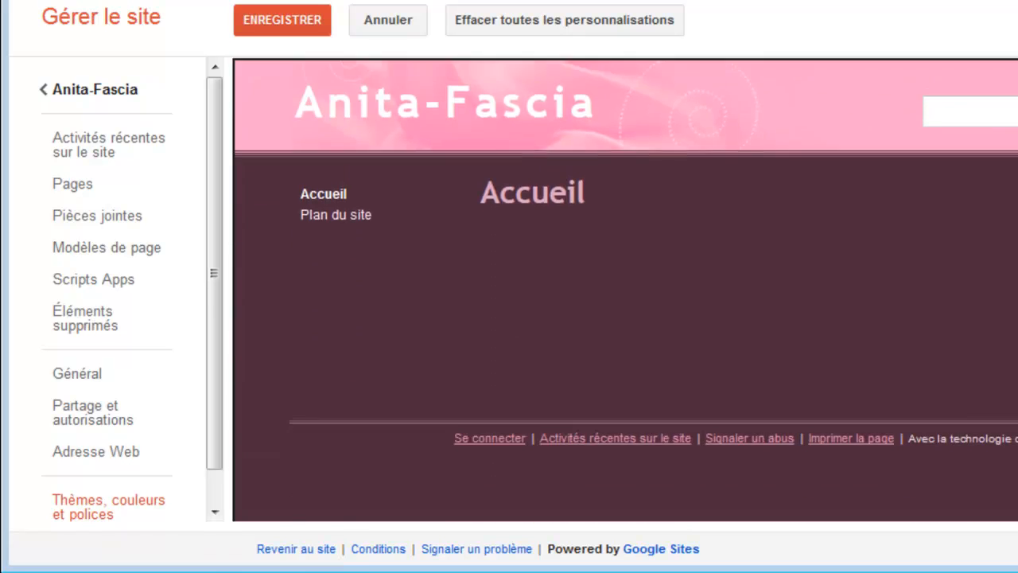
{"action": "scroll", "coordinate": [456, 182], "scroll_direction": "up", "scroll_amount": 3}
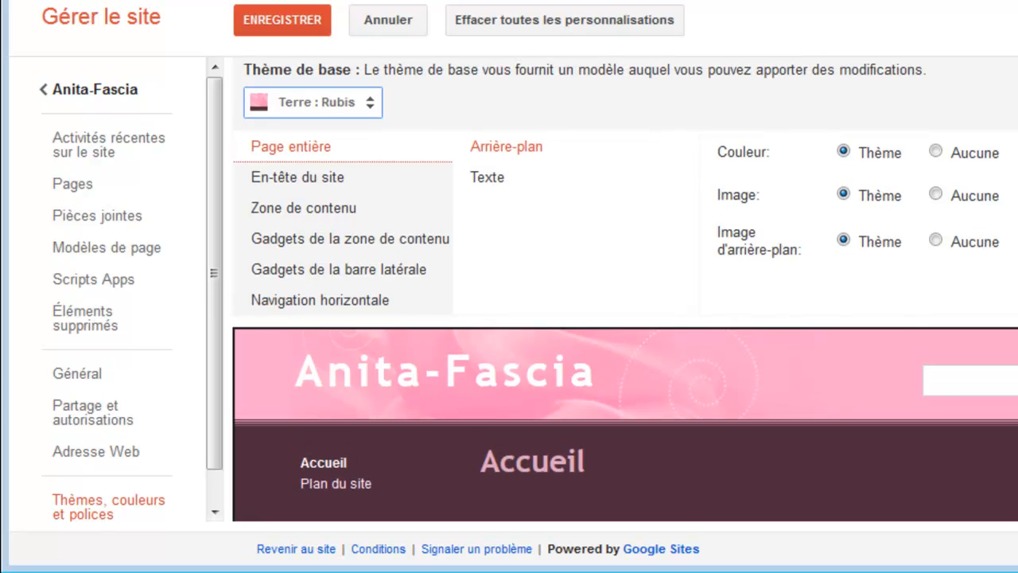
Try the Solitude : Cerise and then the Solitude : Olive base themes.
{"action": "left_click", "coordinate": [372, 105]}
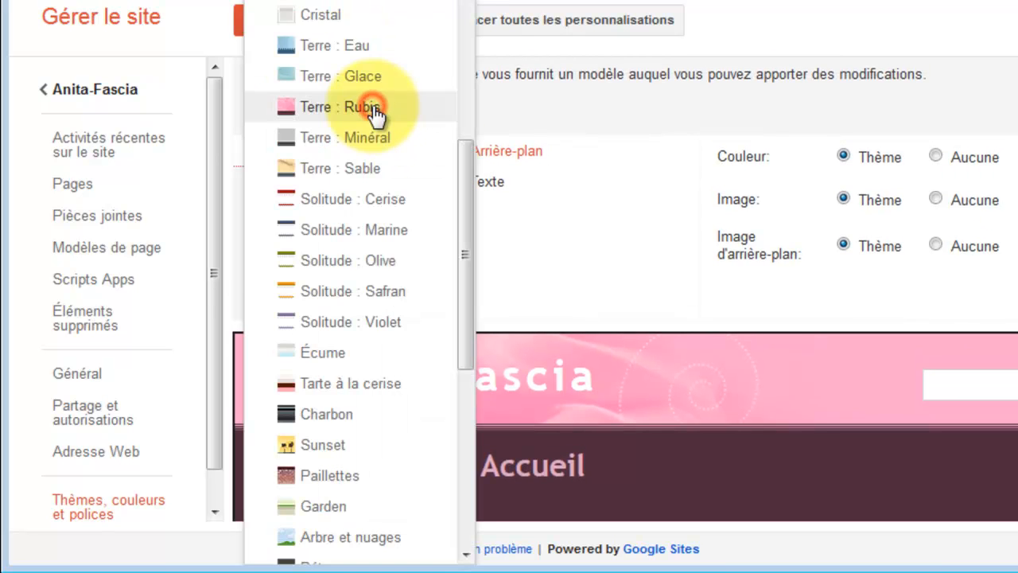
{"action": "left_click", "coordinate": [344, 209]}
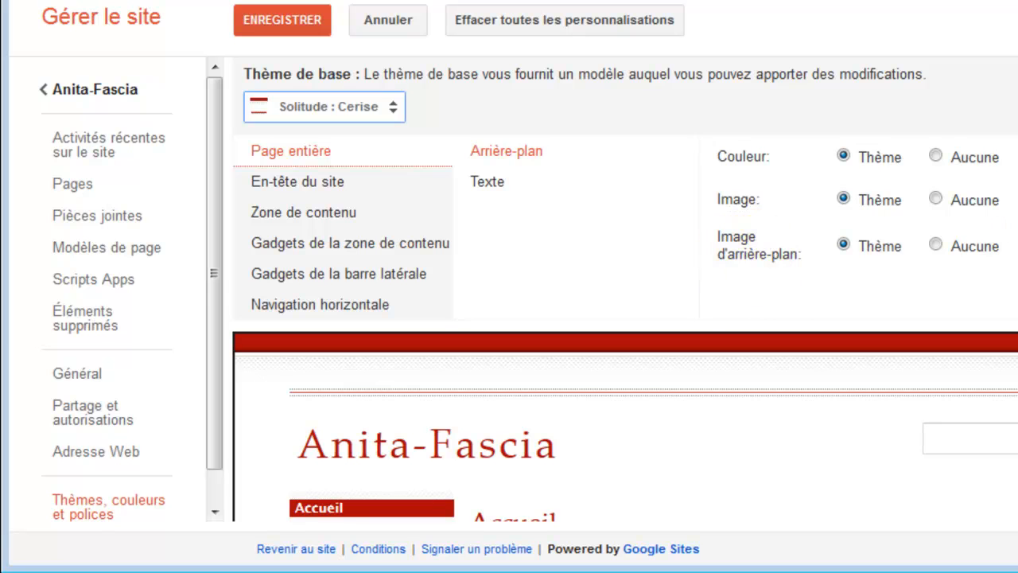
{"action": "left_click", "coordinate": [396, 107]}
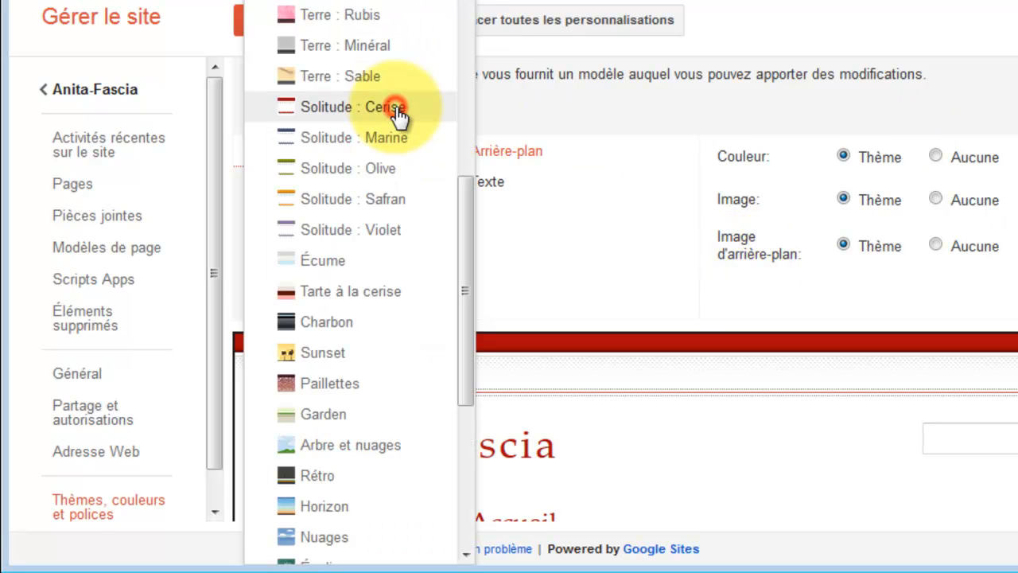
{"action": "left_click", "coordinate": [368, 163]}
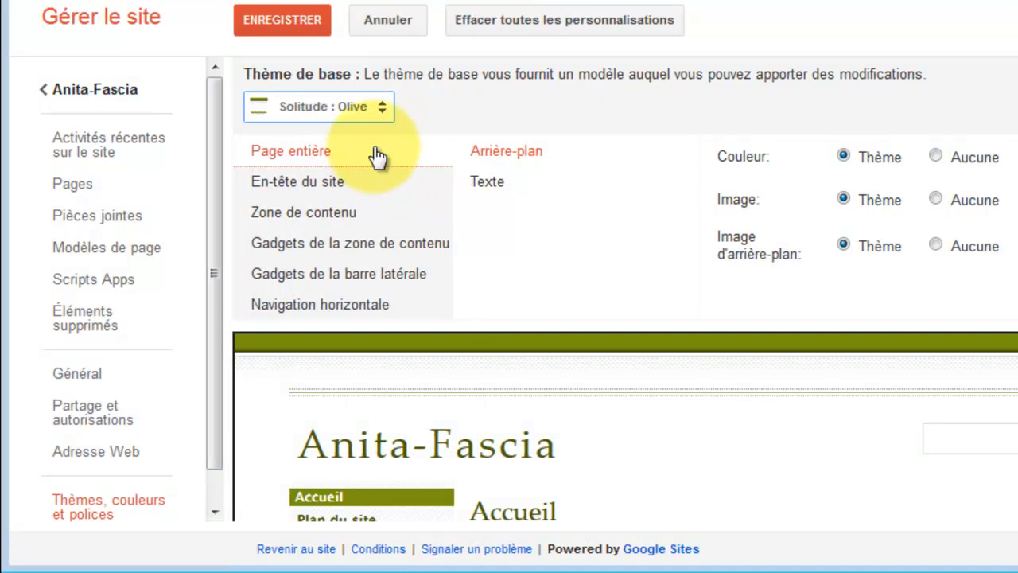
Switch the base theme to Solitude : Marine and save the theme settings.
{"action": "left_click", "coordinate": [379, 109]}
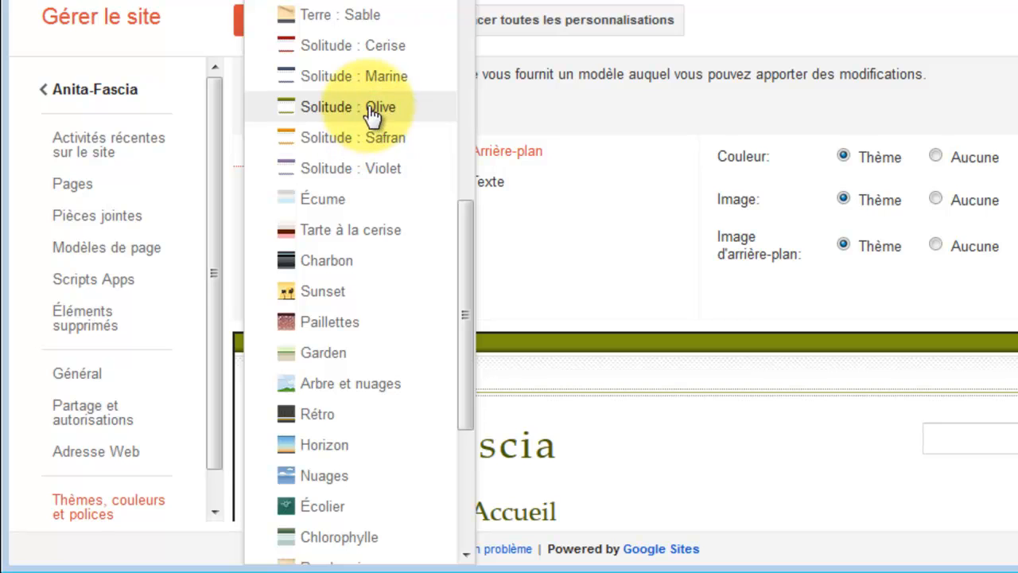
{"action": "left_click", "coordinate": [374, 78]}
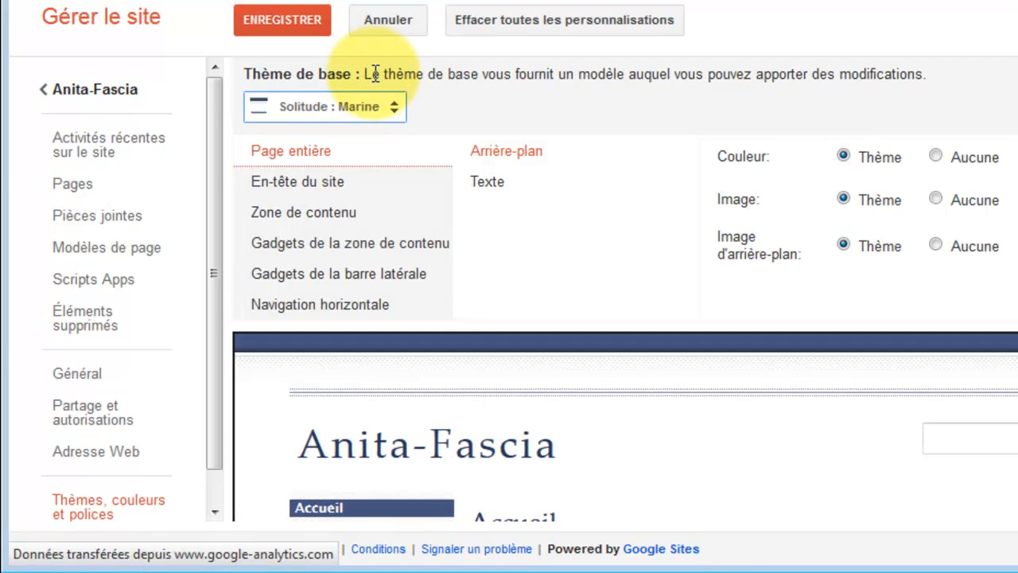
{"action": "scroll", "coordinate": [625, 289], "scroll_direction": "down", "scroll_amount": 5}
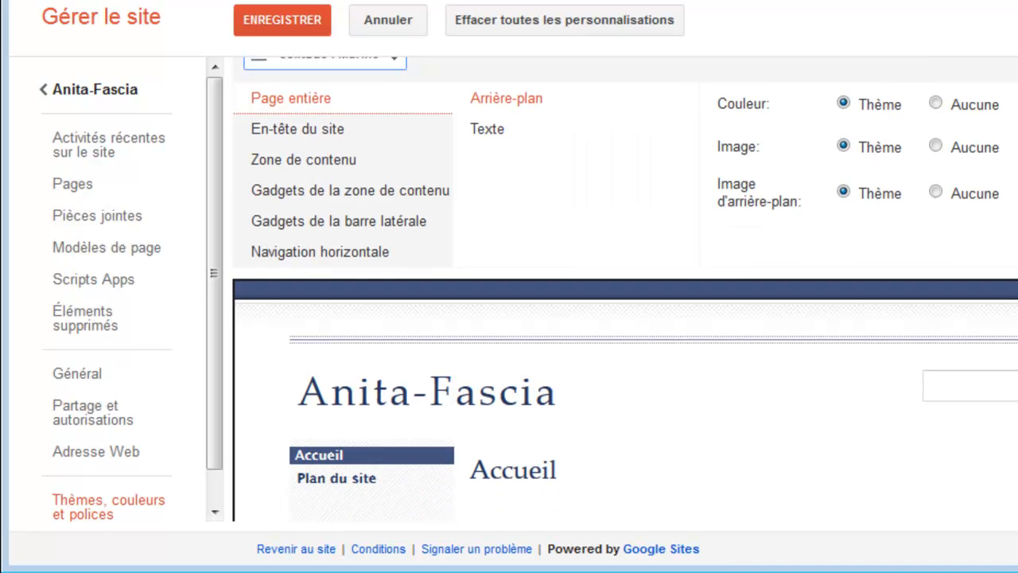
{"action": "scroll", "coordinate": [625, 289], "scroll_direction": "up", "scroll_amount": 5}
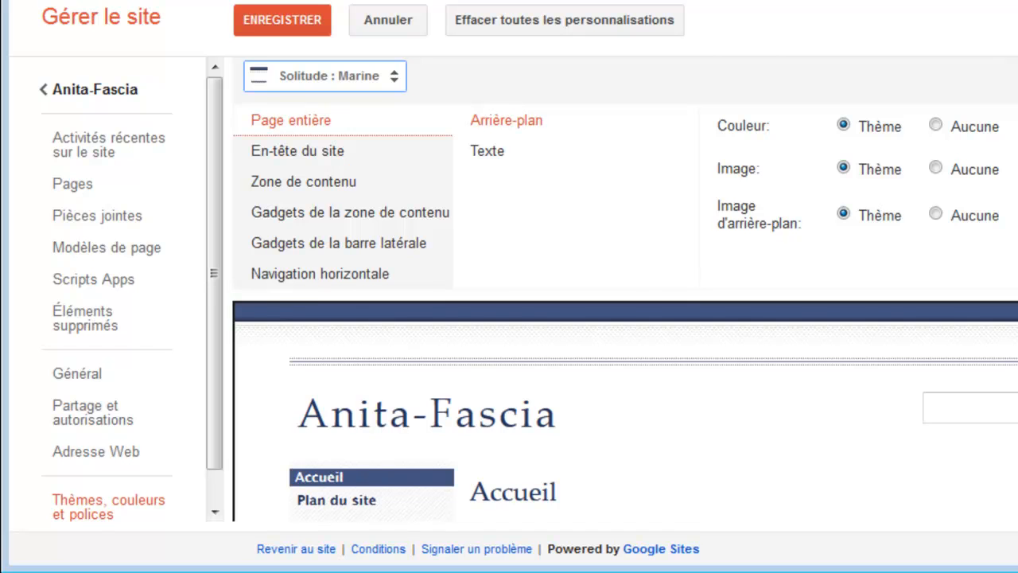
{"action": "scroll", "coordinate": [625, 289], "scroll_direction": "up", "scroll_amount": 1}
{"action": "scroll", "coordinate": [626, 289], "scroll_direction": "down", "scroll_amount": 2}
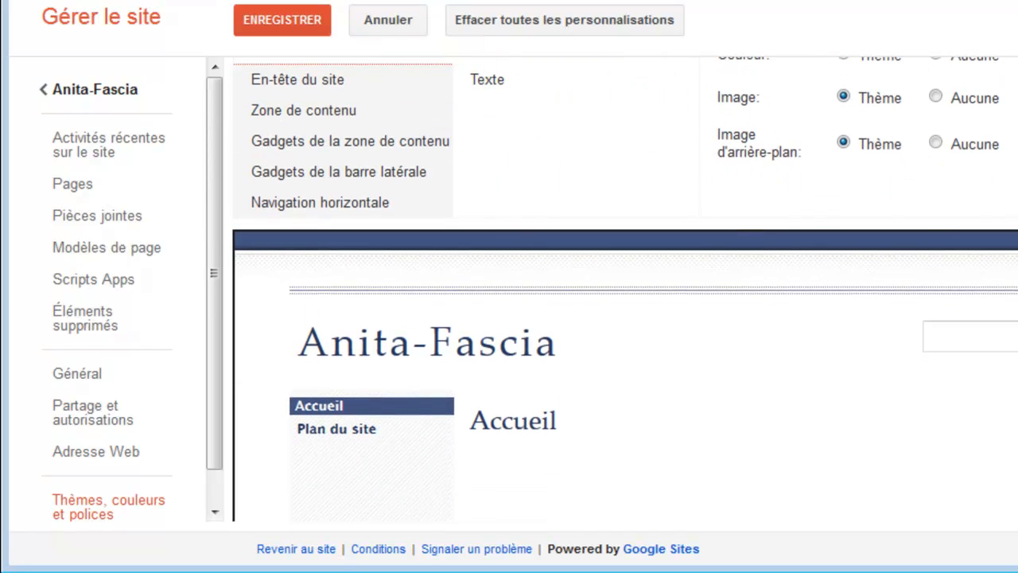
{"action": "scroll", "coordinate": [625, 289], "scroll_direction": "up", "scroll_amount": 3}
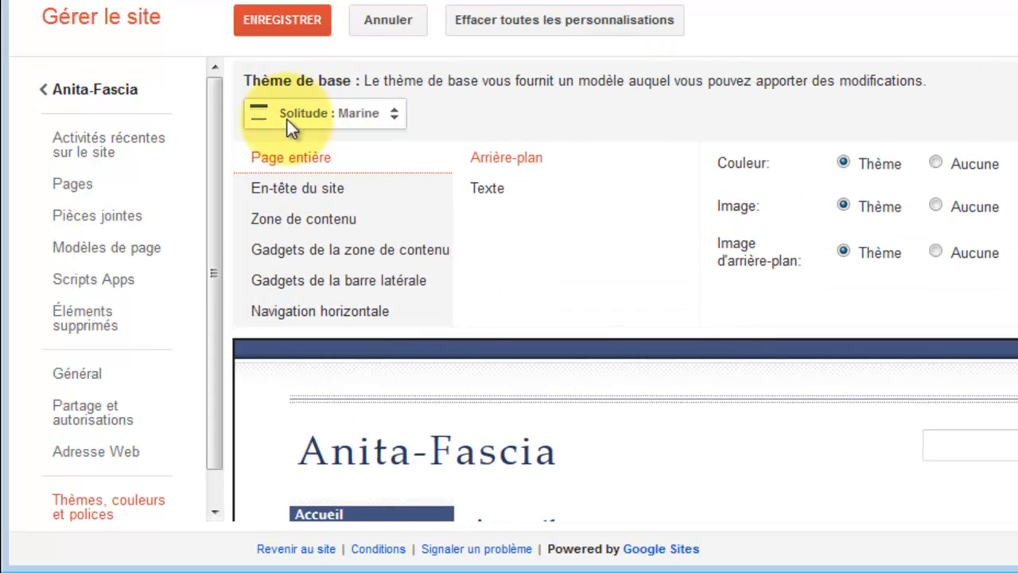
{"action": "left_click", "coordinate": [274, 19]}
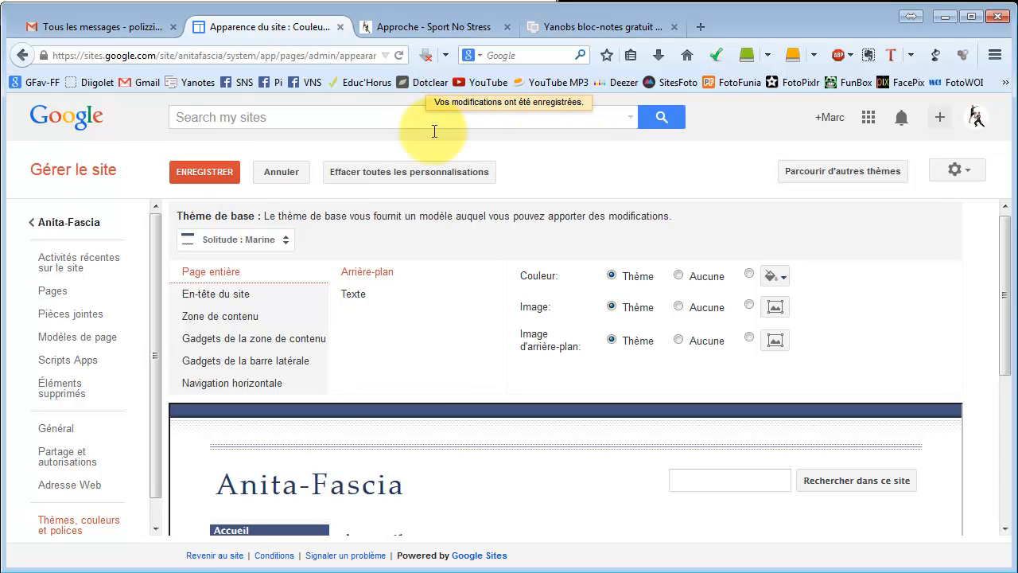
Return to the site, edit the home page with the text blabla, and save the page.
{"action": "left_click", "coordinate": [58, 226]}
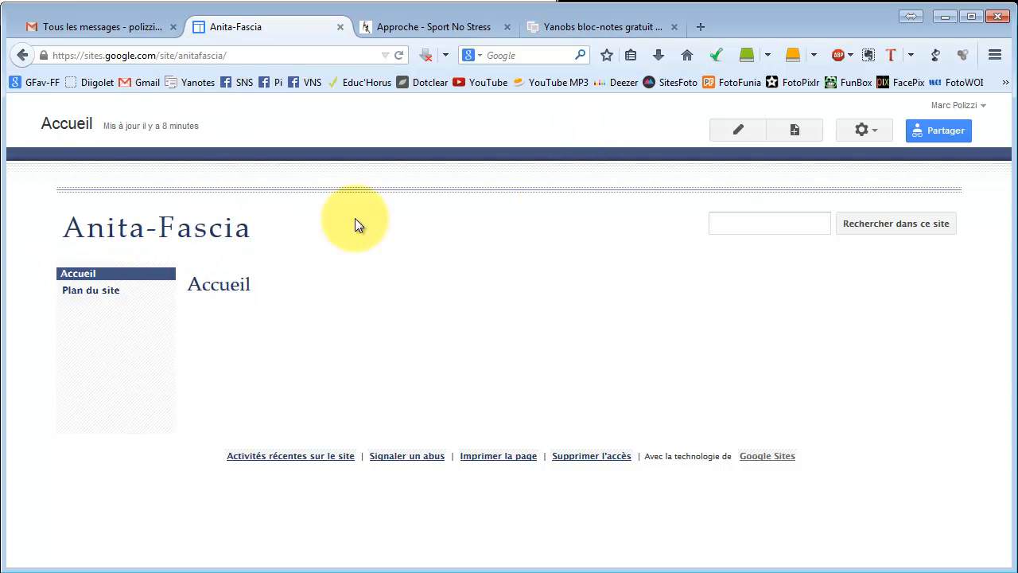
{"action": "left_click", "coordinate": [731, 134]}
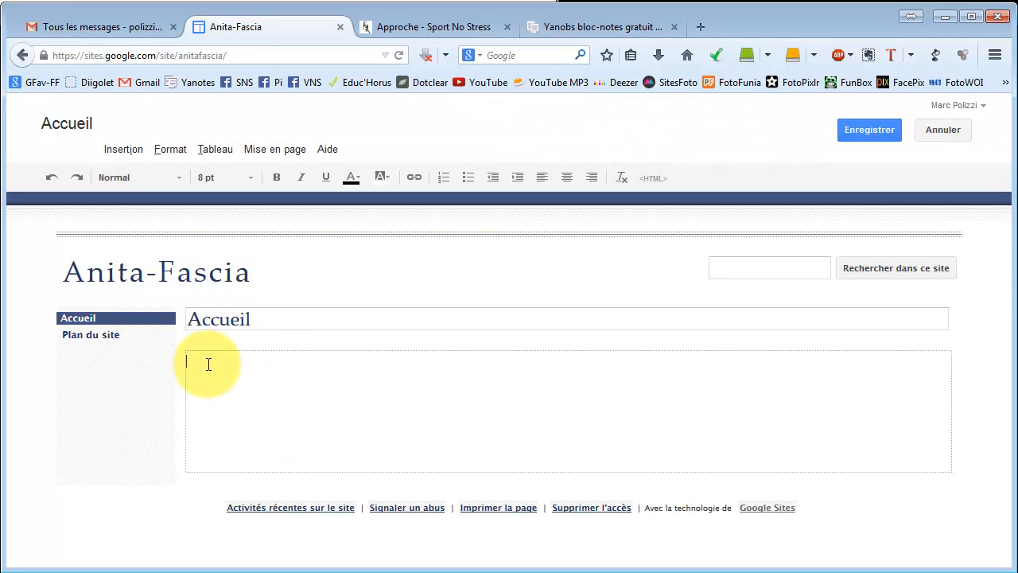
{"action": "type", "text": "bla"}
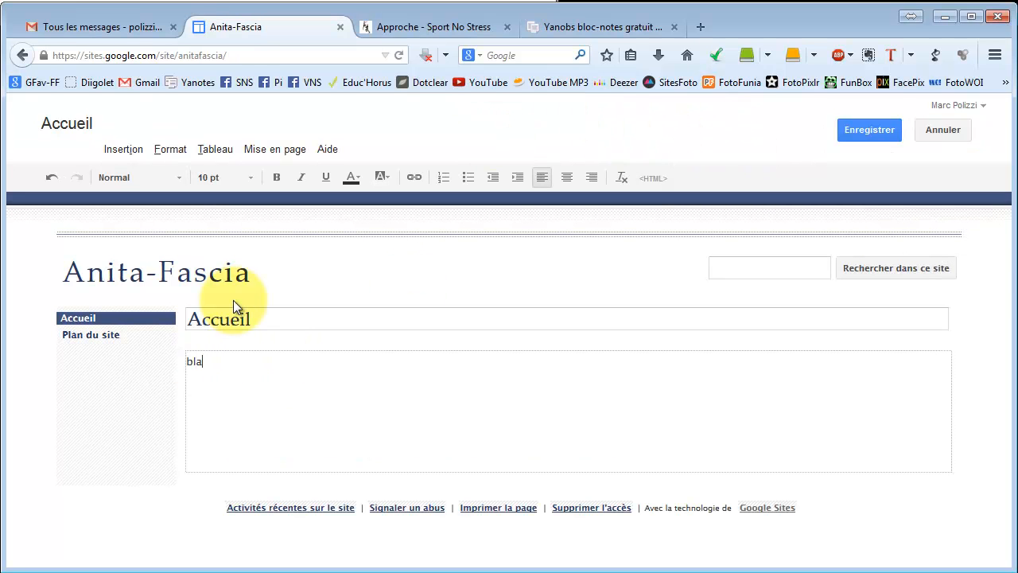
{"action": "type", "text": "vbla"}
{"action": "key", "text": "BackSpace"}
{"action": "key", "text": "BackSpace"}
{"action": "key", "text": "BackSpace"}
{"action": "key", "text": "BackSpace"}
{"action": "type", "text": "bla"}
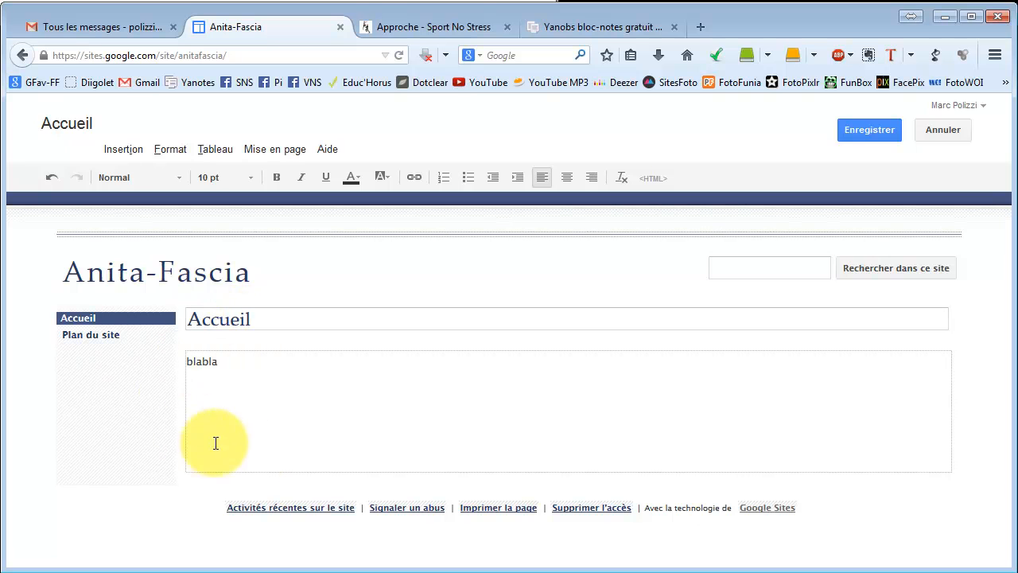
{"action": "left_click", "coordinate": [857, 134]}
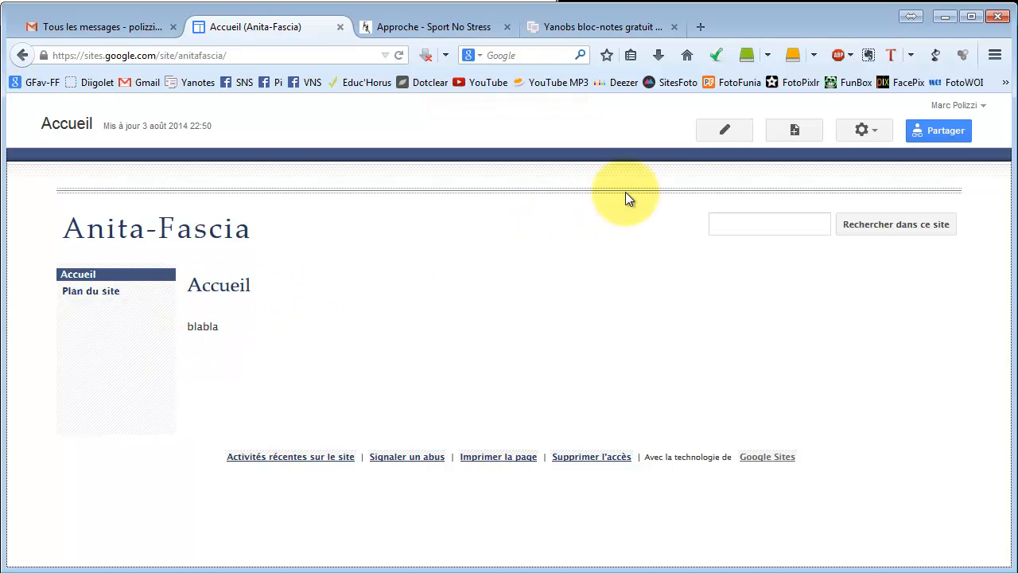
Reopen the home page for editing and make the word professionnel bold in the welcome text.
{"action": "left_click", "coordinate": [709, 139]}
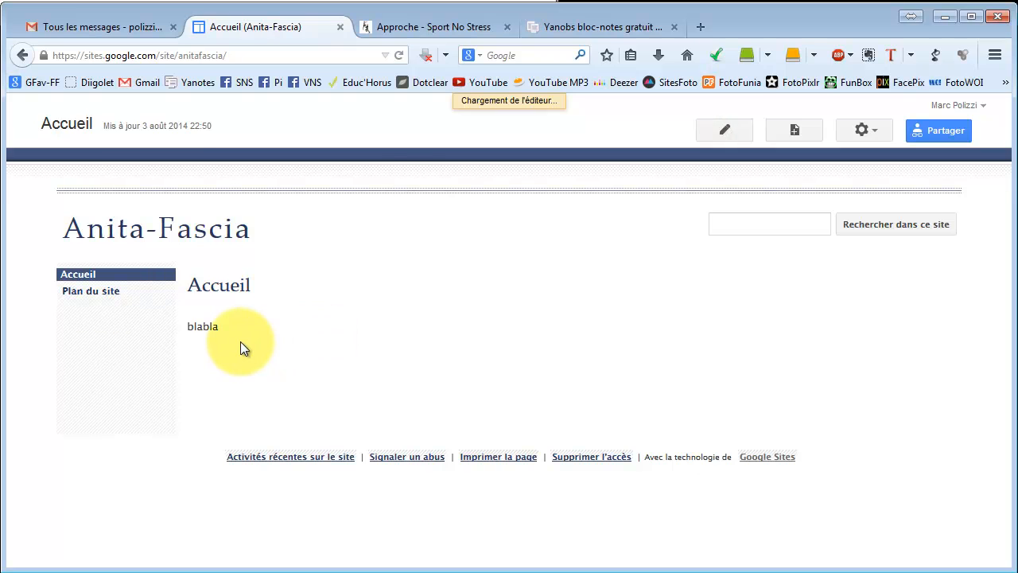
{"action": "left_click_drag", "start_coordinate": [236, 363], "coordinate": [191, 369]}
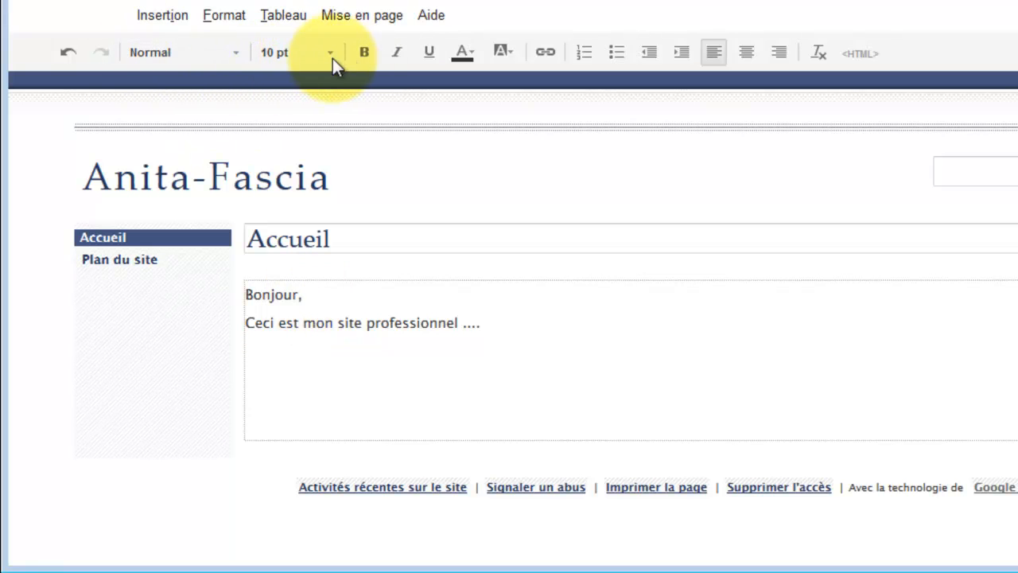
{"action": "double_click", "coordinate": [391, 320]}
{"action": "left_click", "coordinate": [373, 51]}
Add a line Etape 1 followed by a line of sample text dgsdg gsdg fdsg.
{"action": "left_click", "coordinate": [516, 318]}
{"action": "key", "text": "Return"}
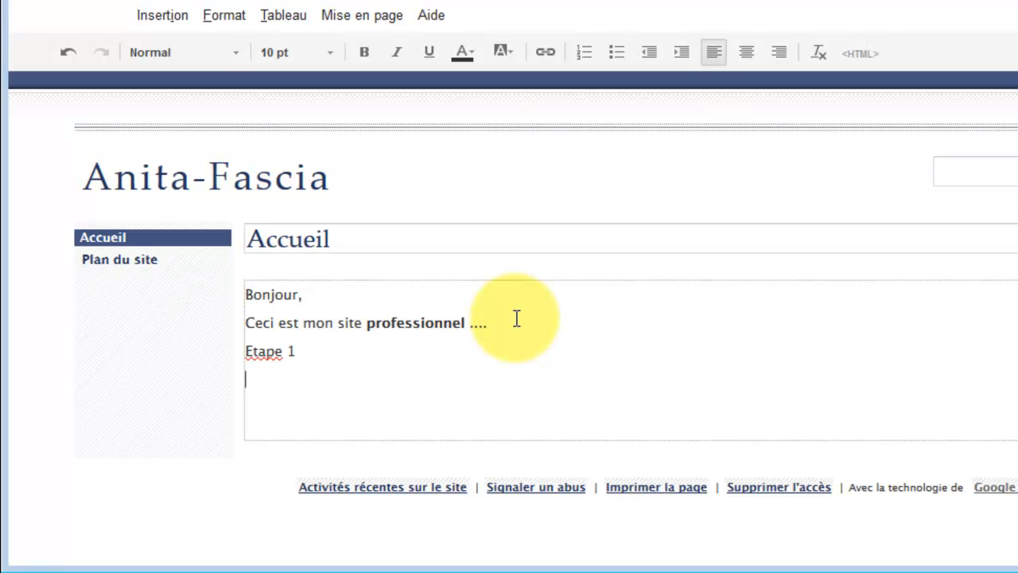
{"action": "type", "text": "gsdg fdsg"}
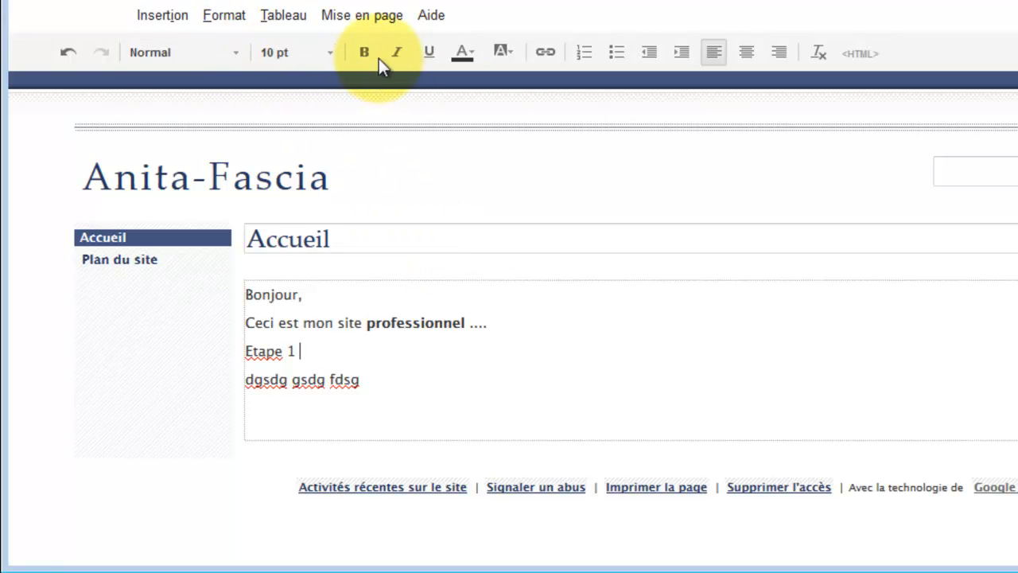
Format the Etape 1 line as a Titre (T2) heading.
{"action": "left_click", "coordinate": [292, 351]}
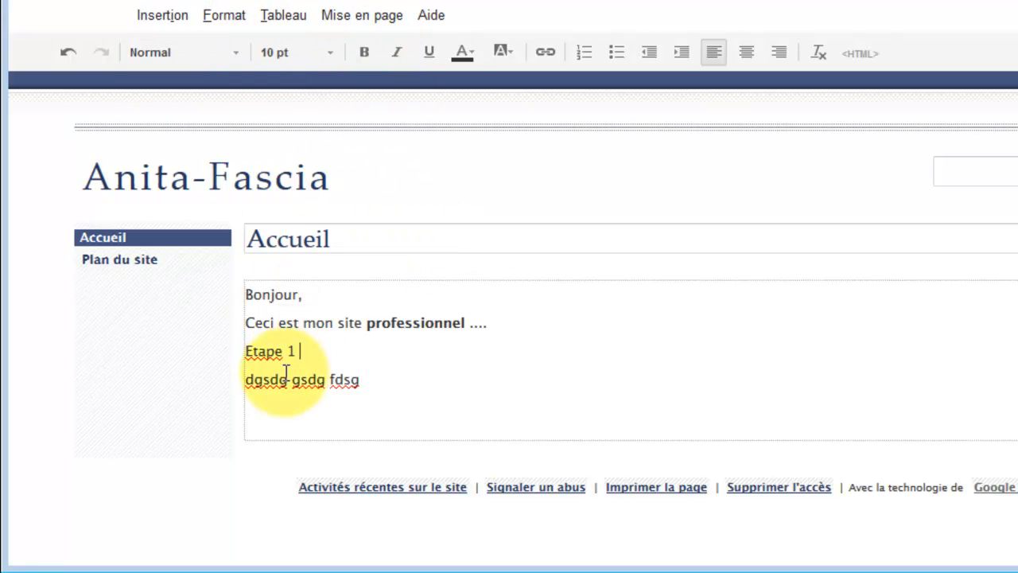
{"action": "left_click", "coordinate": [238, 19]}
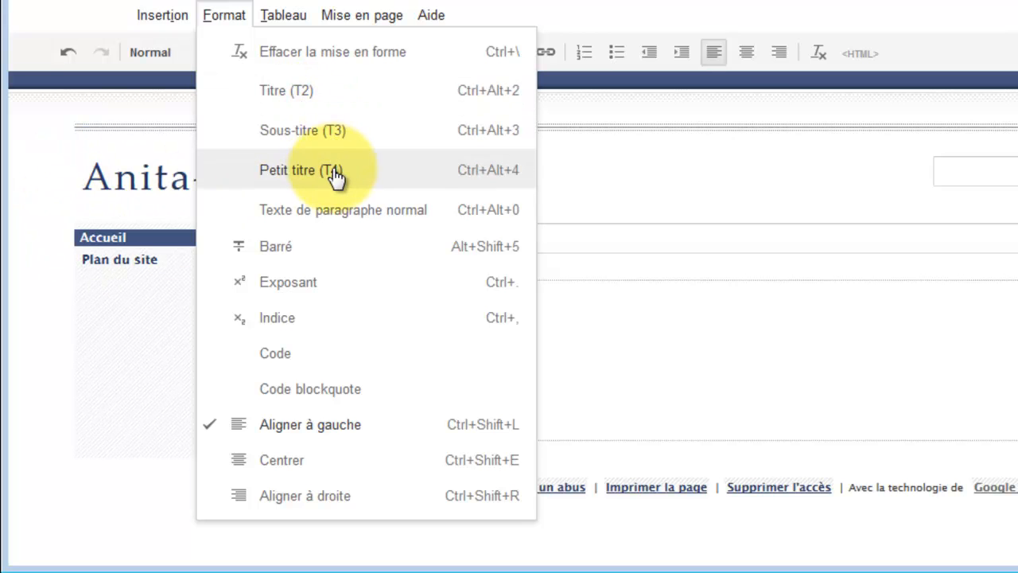
{"action": "left_click", "coordinate": [324, 95]}
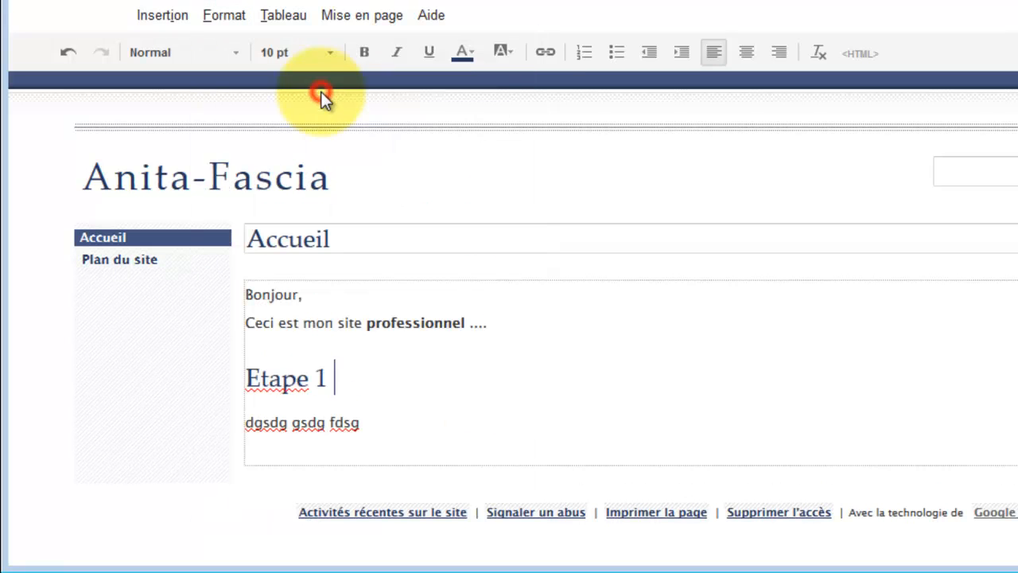
Add two more lines of sample text, dfdqsf and dsgs, below the first paragraph under Etape 1.
{"action": "left_click", "coordinate": [312, 429]}
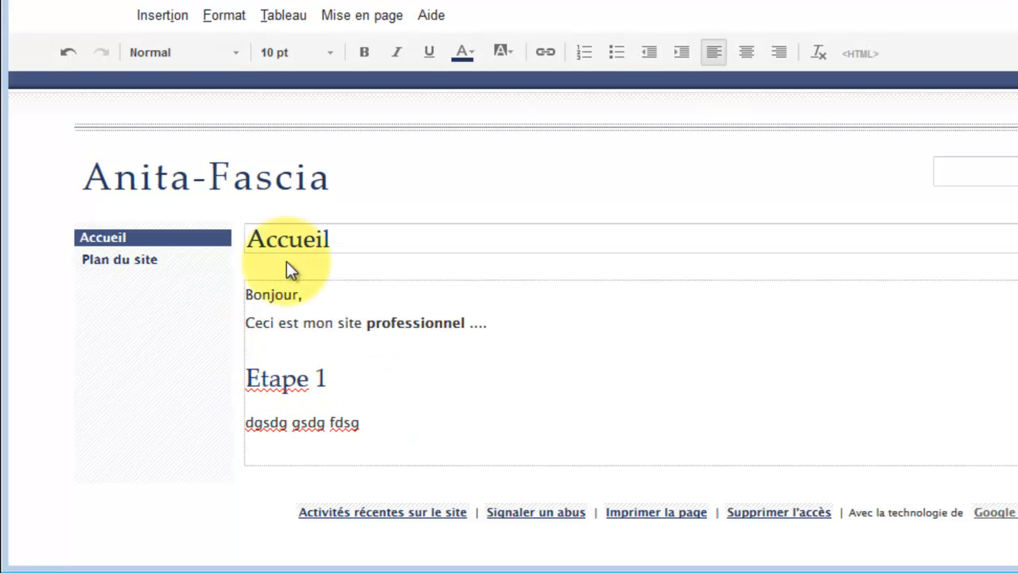
{"action": "left_click", "coordinate": [290, 427]}
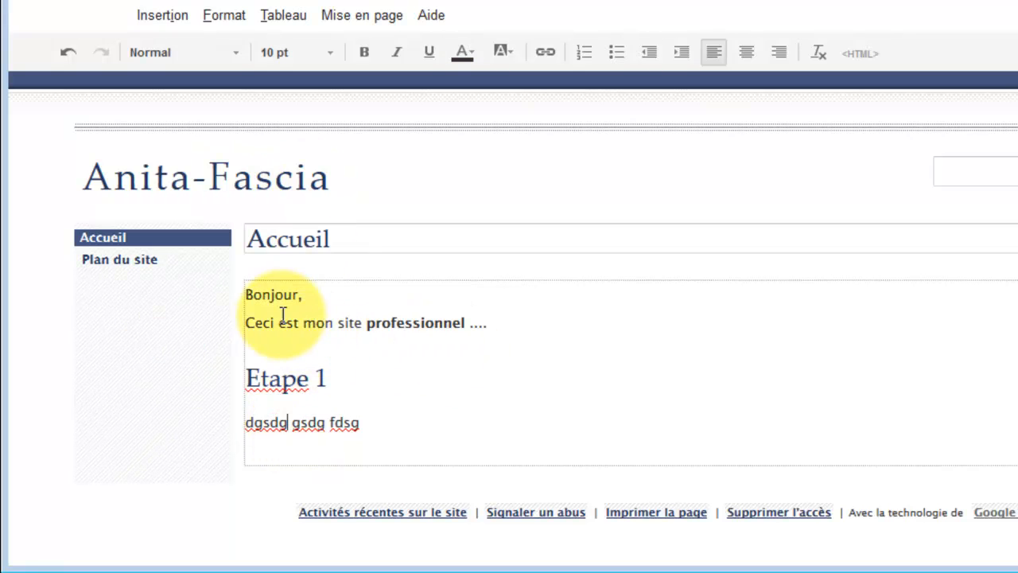
{"action": "left_click", "coordinate": [315, 318]}
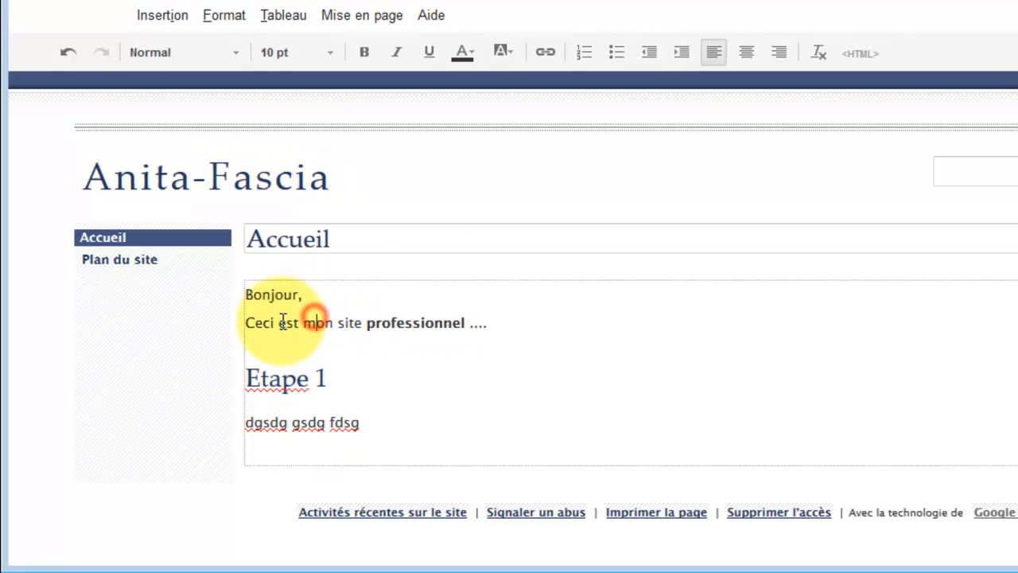
{"action": "left_click", "coordinate": [389, 419]}
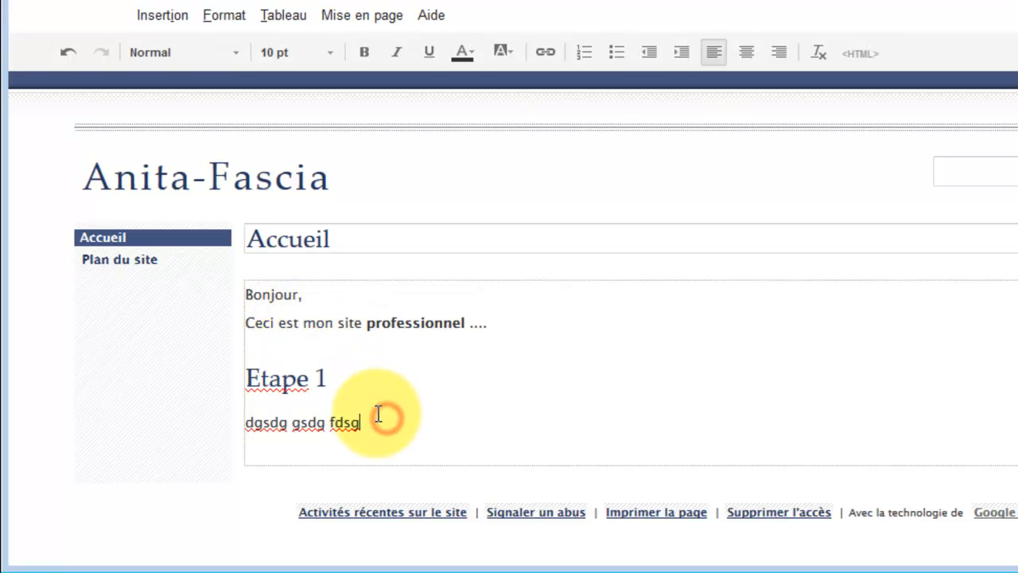
{"action": "key", "text": "Return"}
{"action": "type", "text": "dfdqs"}
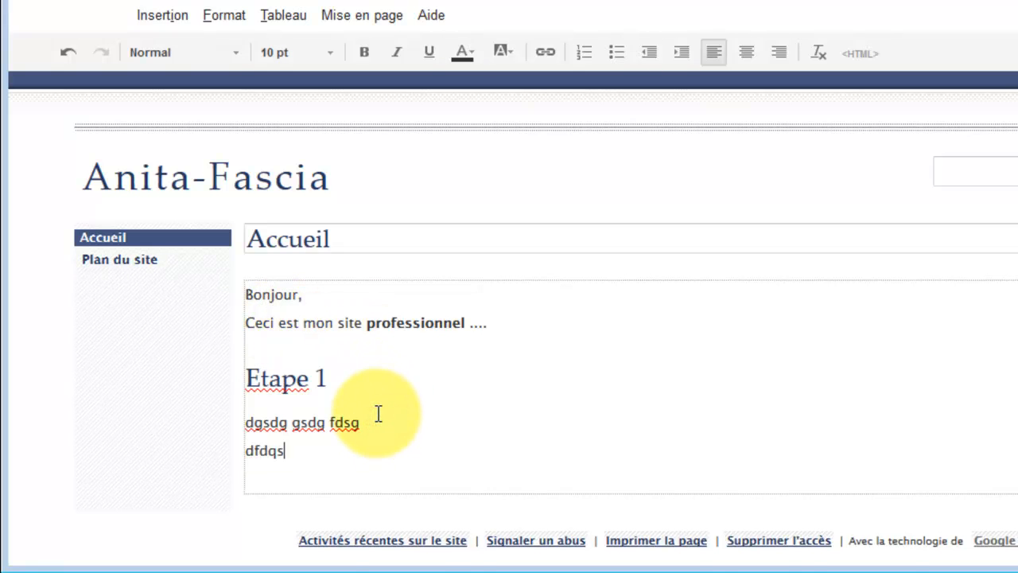
{"action": "type", "text": "f"}
{"action": "key", "text": "Return"}
{"action": "type", "text": "dsgs"}
{"action": "key", "text": "Return"}
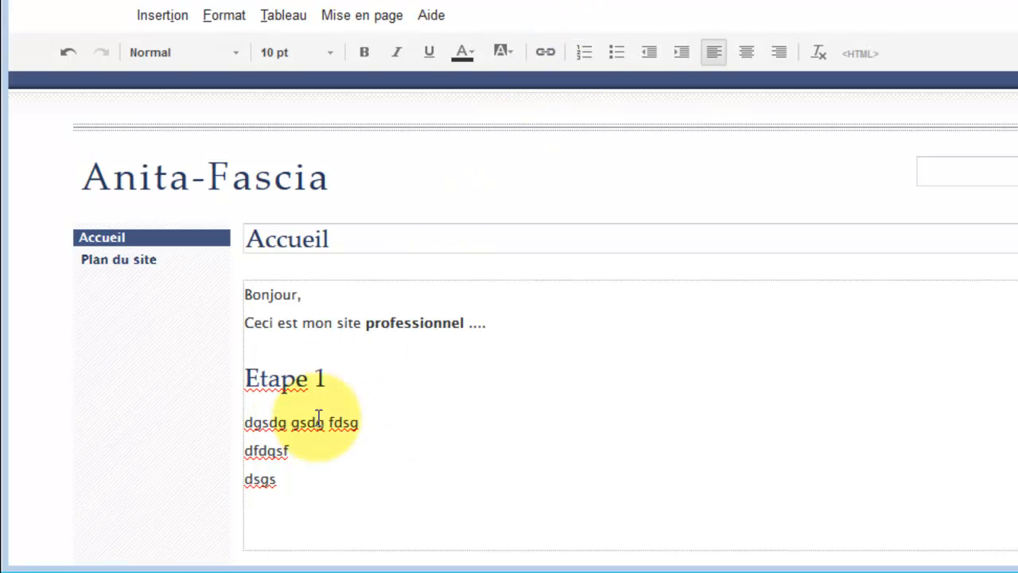
{"action": "left_click", "coordinate": [299, 451]}
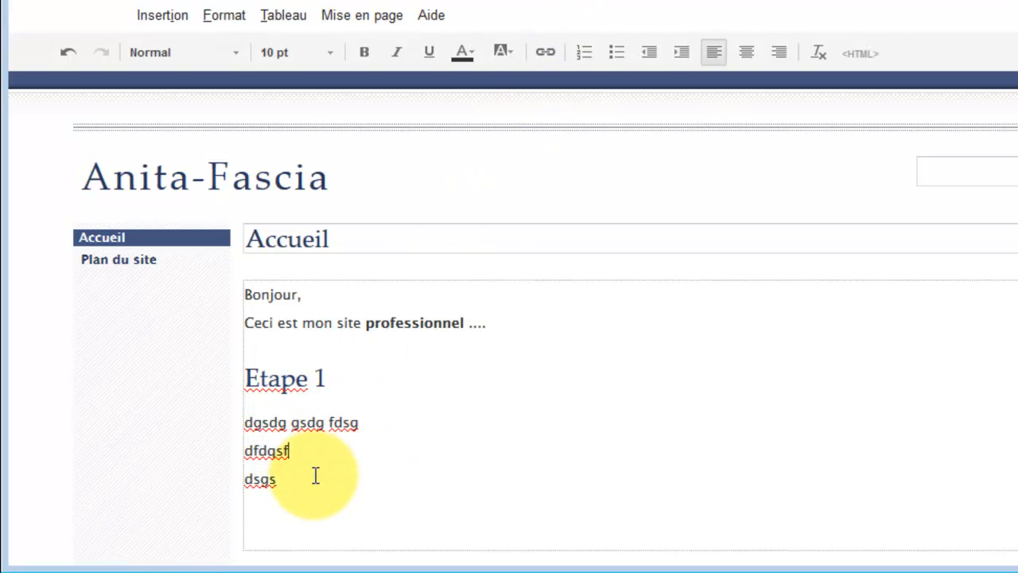
Add a bulleted list with the items fgfsgf and gsfdg below the dfdqsf line.
{"action": "key", "text": "Return"}
{"action": "left_click", "coordinate": [616, 54]}
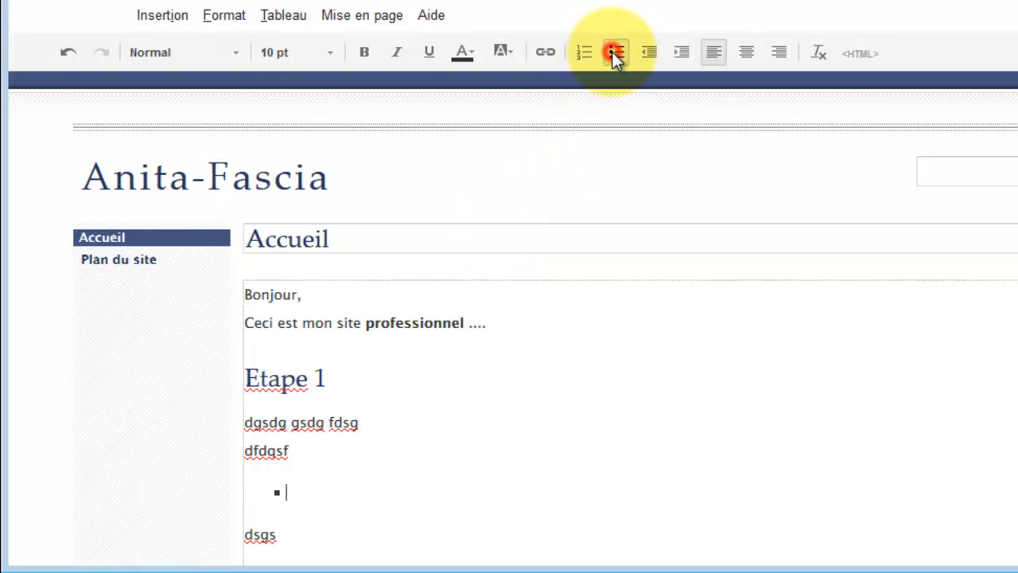
{"action": "type", "text": "fgfsgf"}
{"action": "key", "text": "Return"}
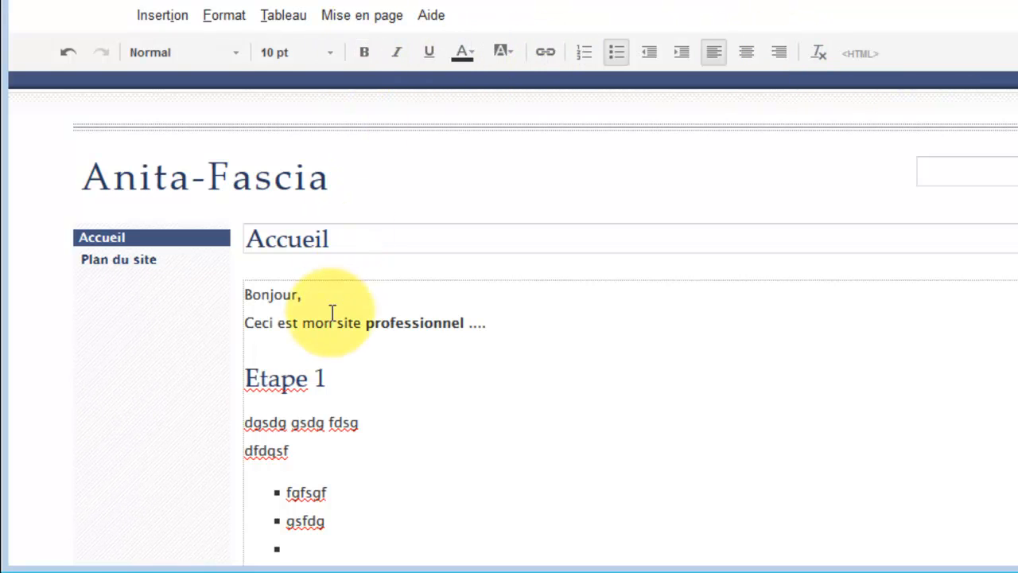
Set the Etape 1 heading to the Sous-titre (T3) style.
{"action": "double_click", "coordinate": [308, 422]}
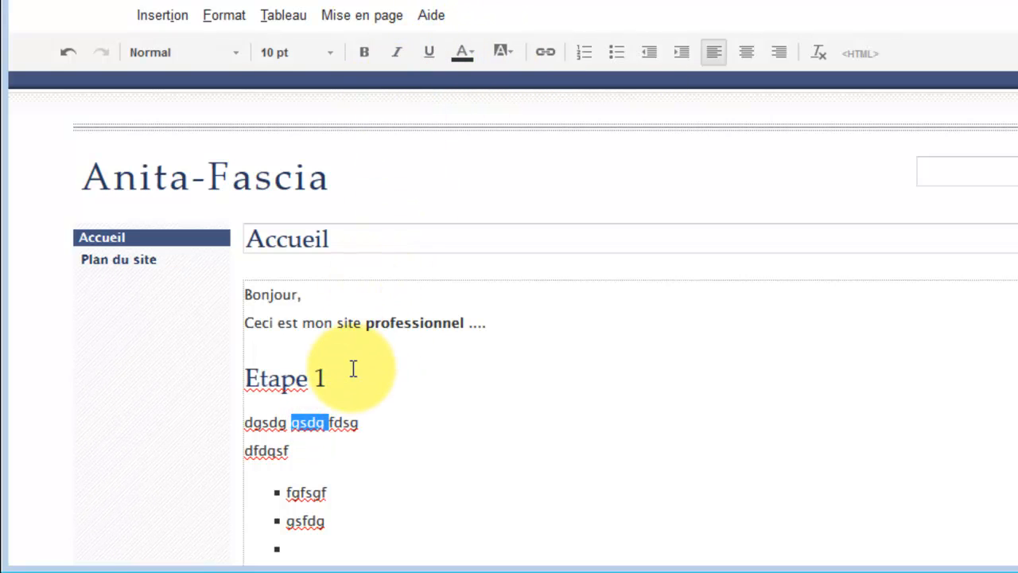
{"action": "left_click", "coordinate": [335, 415]}
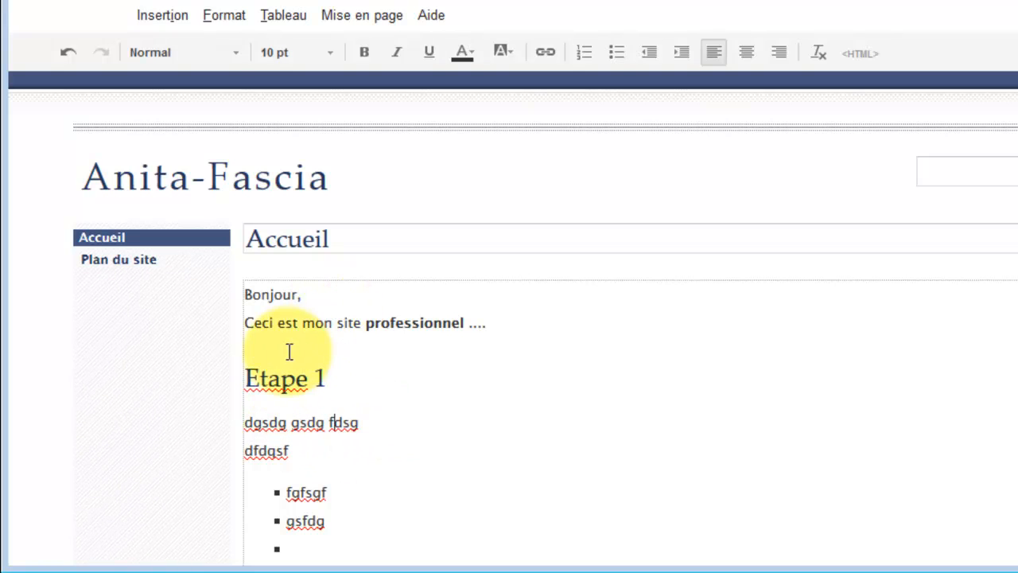
{"action": "left_click", "coordinate": [226, 23]}
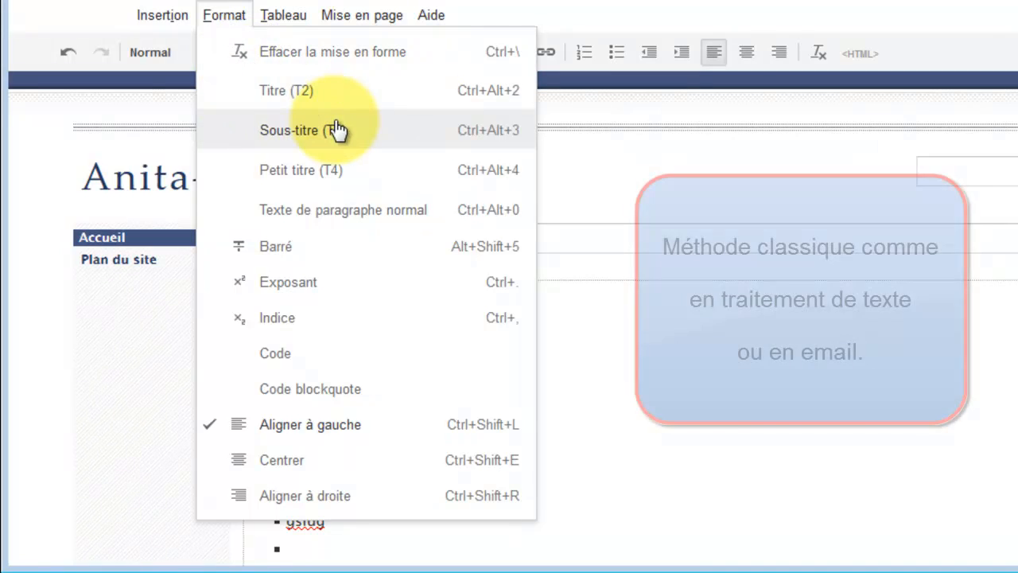
{"action": "left_click", "coordinate": [337, 129]}
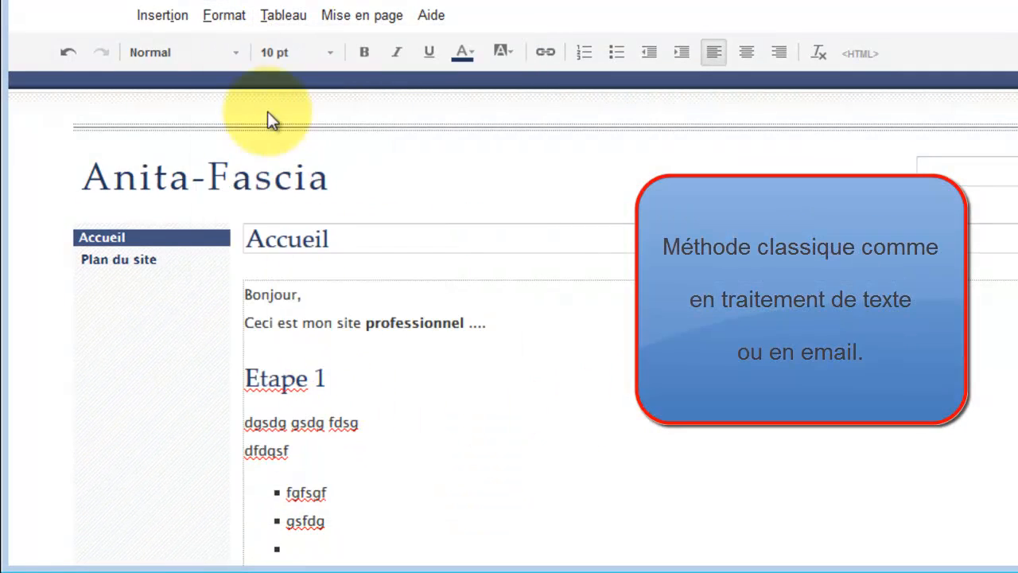
{"action": "left_click", "coordinate": [225, 17]}
{"action": "left_click", "coordinate": [307, 134]}
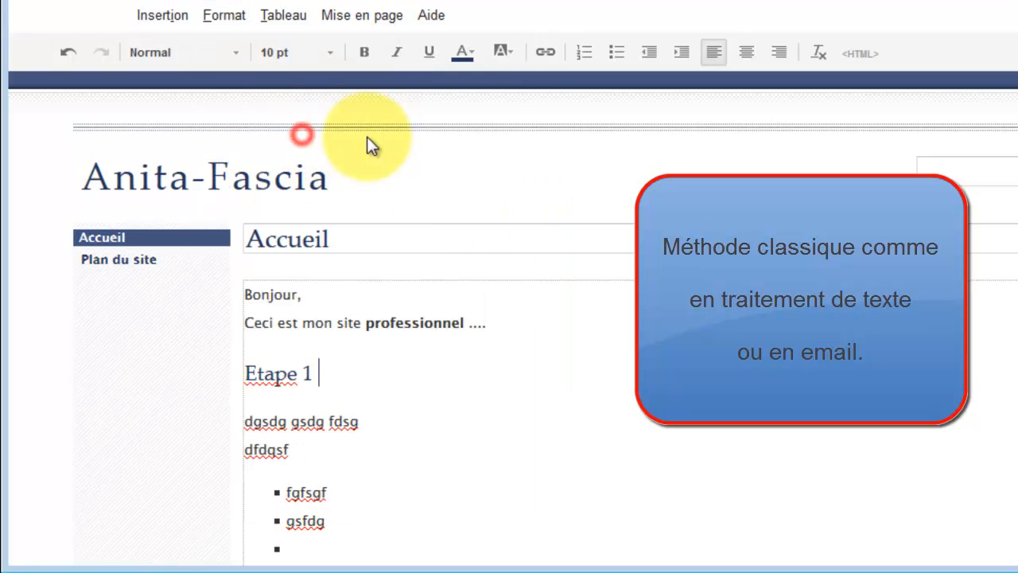
Try the Petit titre (T4) style on the Etape 1 heading, then restore Sous-titre (T3).
{"action": "left_click", "coordinate": [223, 26]}
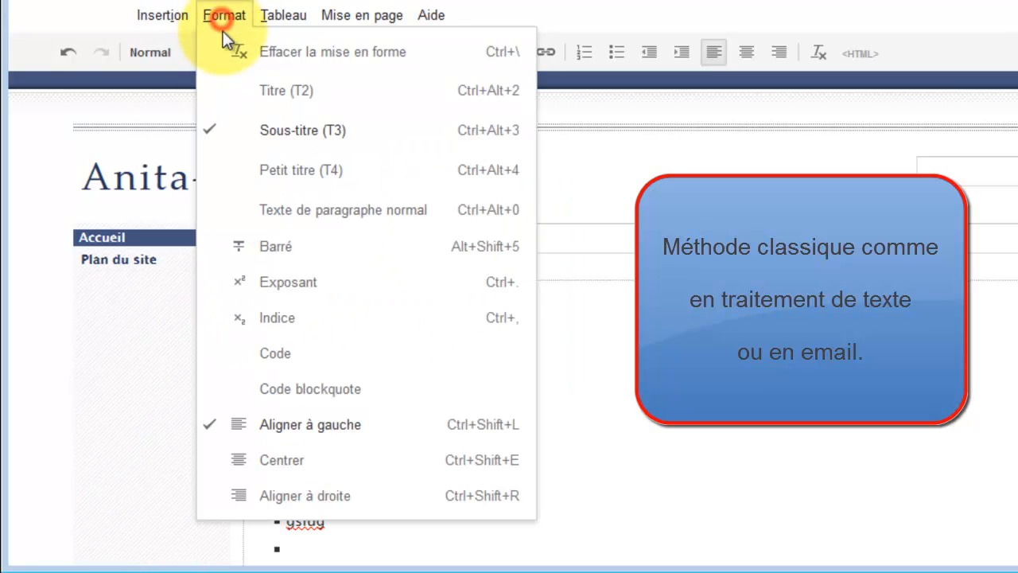
{"action": "left_click", "coordinate": [303, 170]}
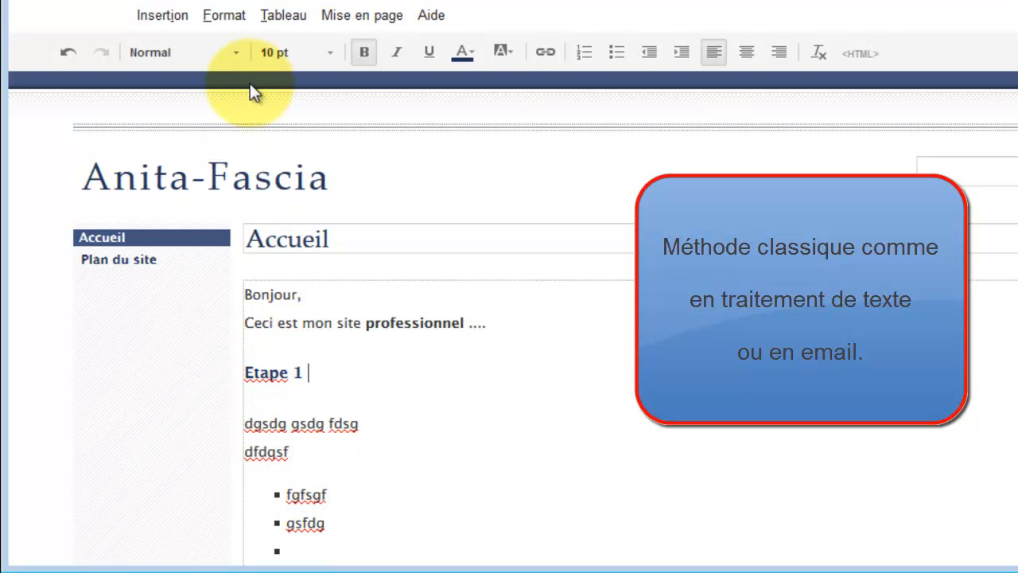
{"action": "left_click", "coordinate": [226, 17]}
{"action": "left_click", "coordinate": [268, 134]}
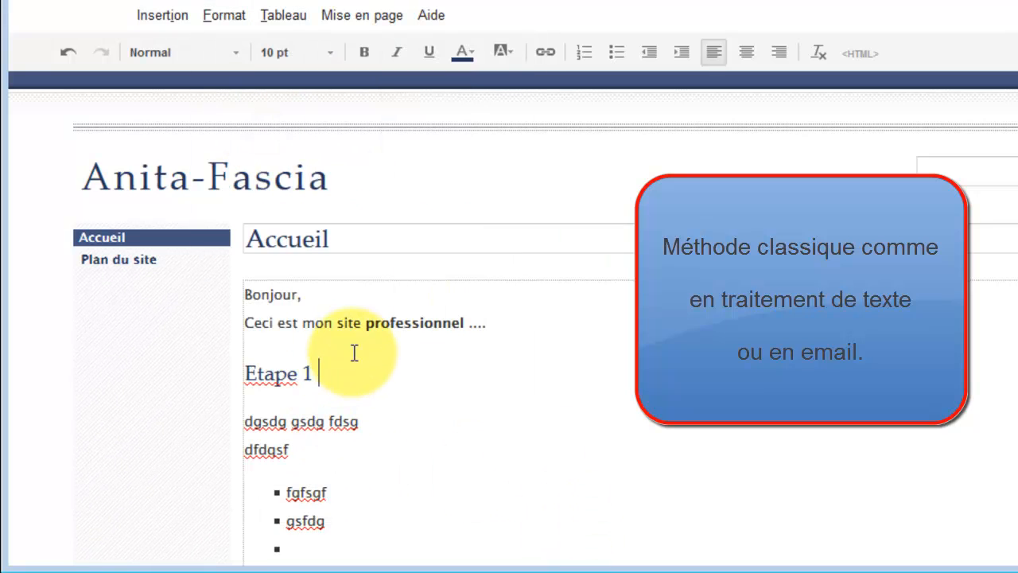
Color the Etape 1 heading text purple.
{"action": "triple_click", "coordinate": [319, 372]}
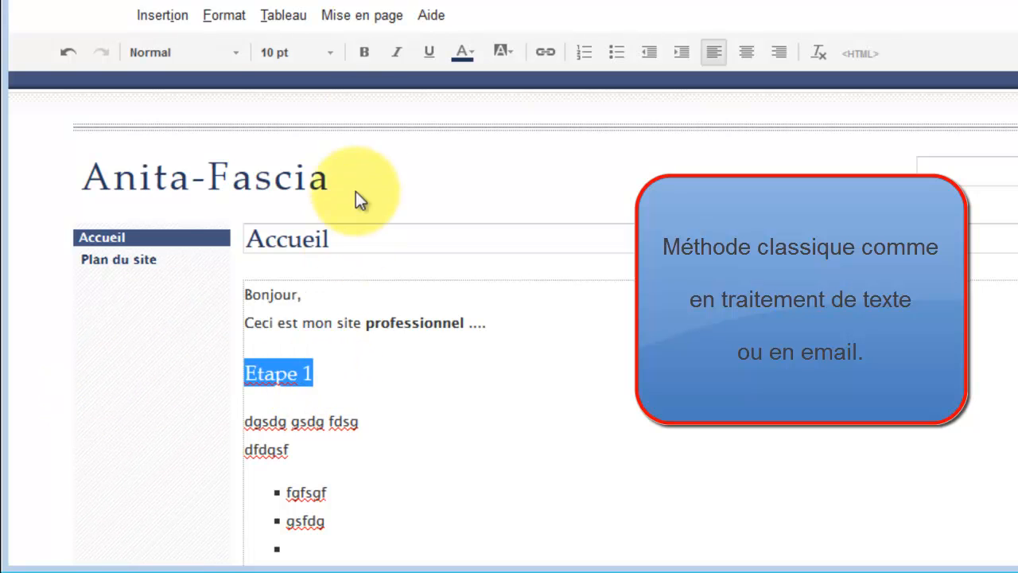
{"action": "left_click", "coordinate": [467, 57]}
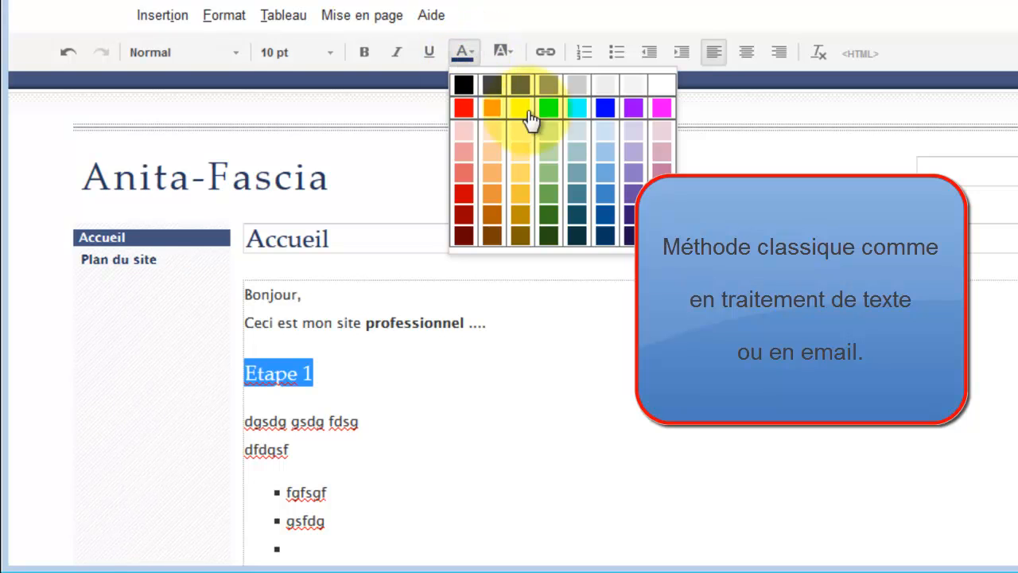
{"action": "left_click", "coordinate": [634, 109]}
{"action": "left_click", "coordinate": [456, 364]}
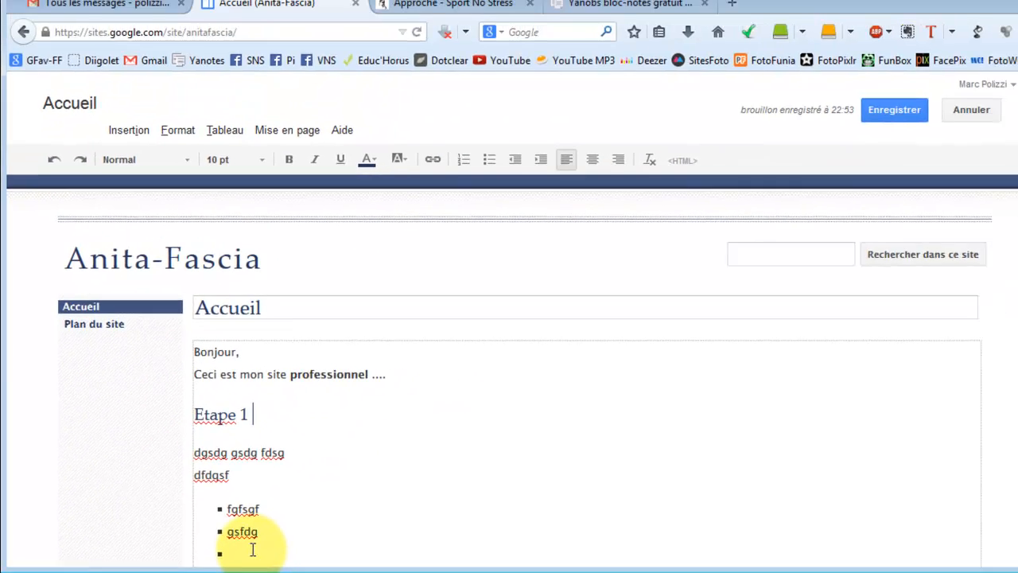
Save the edited home page.
{"action": "scroll", "coordinate": [504, 434], "scroll_direction": "down", "scroll_amount": 3}
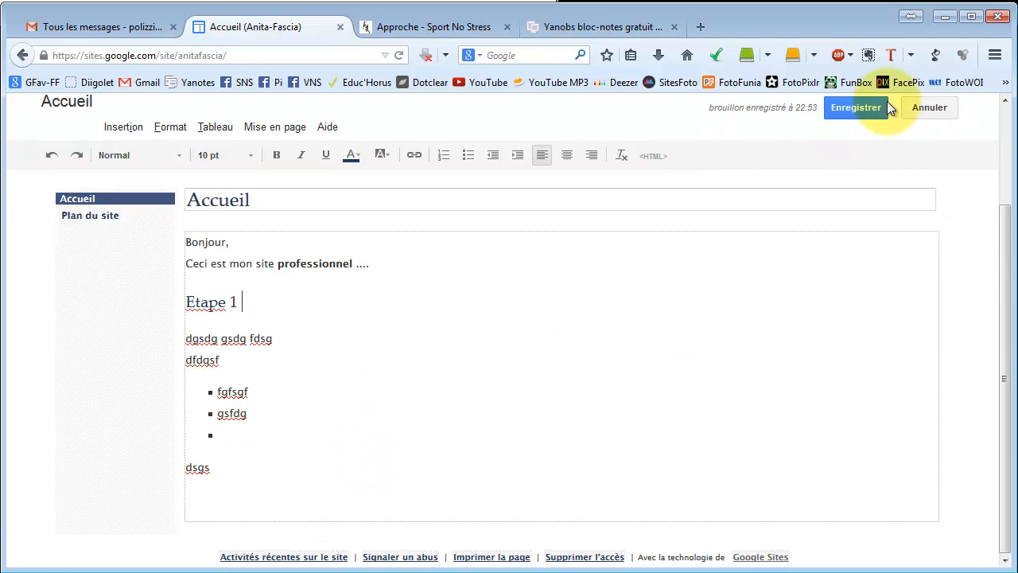
{"action": "left_click", "coordinate": [863, 106]}
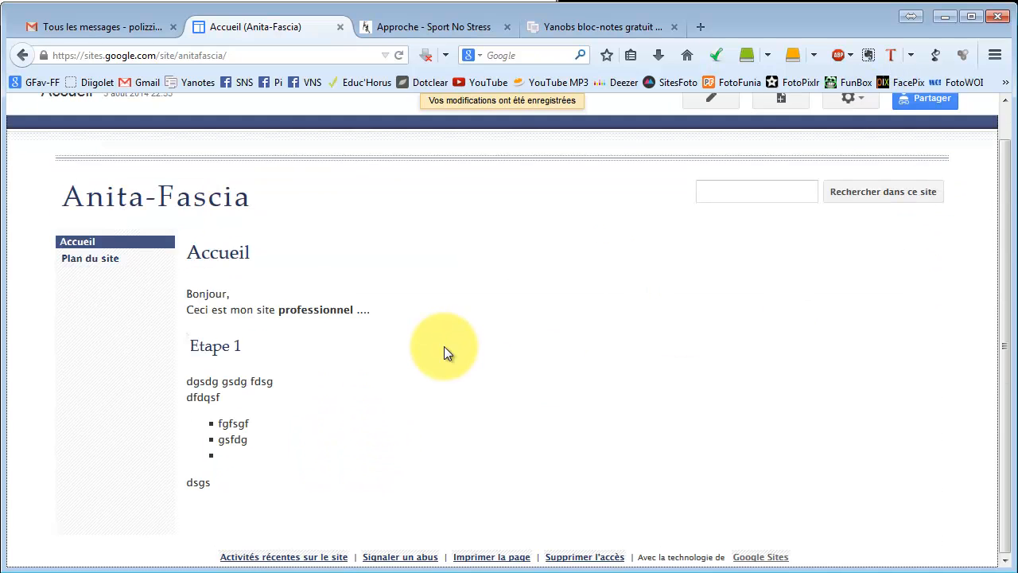
{"action": "scroll", "coordinate": [374, 330], "scroll_direction": "up", "scroll_amount": 1}
{"action": "scroll", "coordinate": [350, 370], "scroll_direction": "down", "scroll_amount": 1}
{"action": "scroll", "coordinate": [353, 371], "scroll_direction": "up", "scroll_amount": 1}
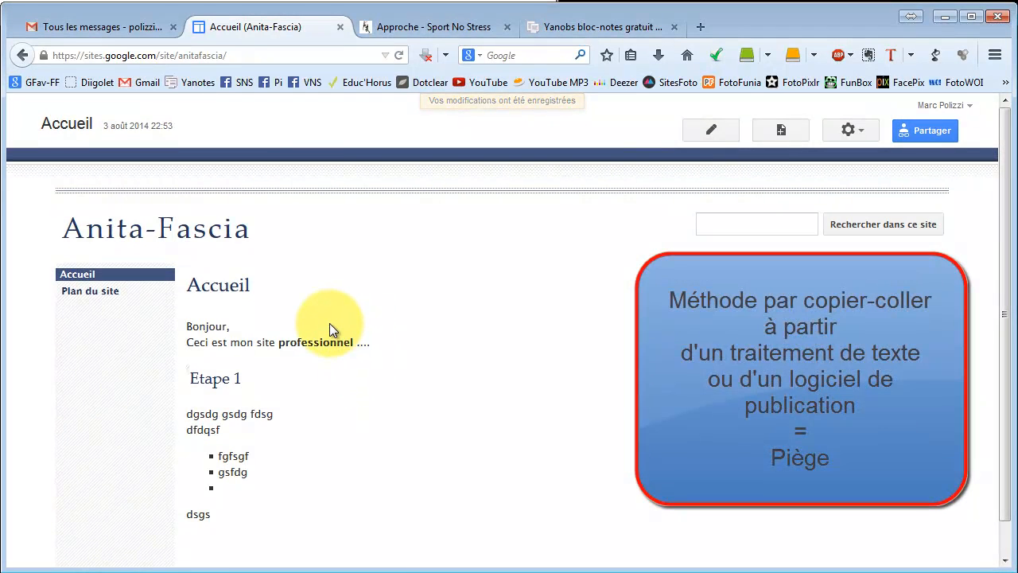
Reopen the home page for editing and delete all of its body content.
{"action": "left_click", "coordinate": [716, 133]}
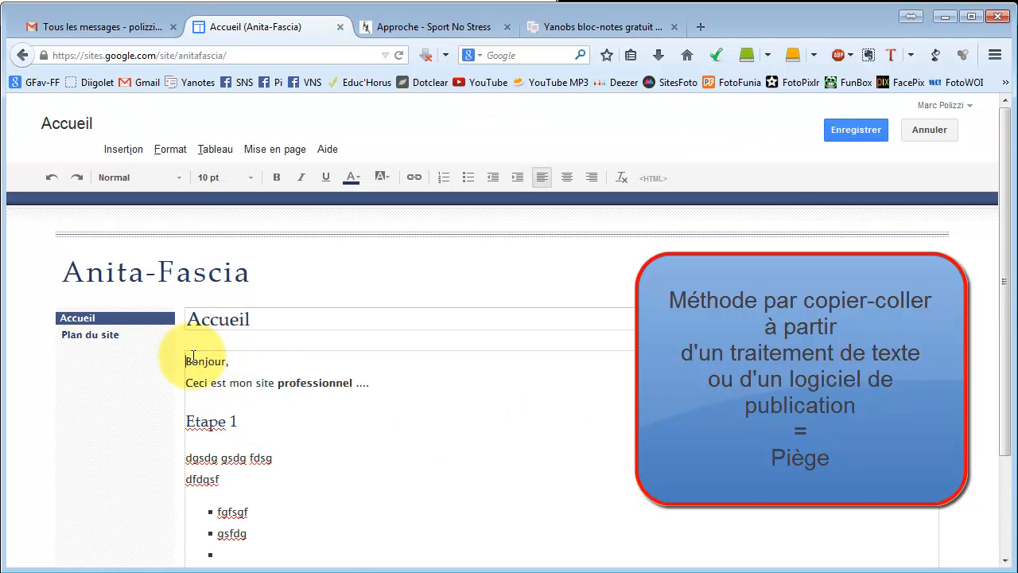
{"action": "left_click_drag", "start_coordinate": [187, 361], "coordinate": [225, 471]}
{"action": "key", "text": "Delete"}
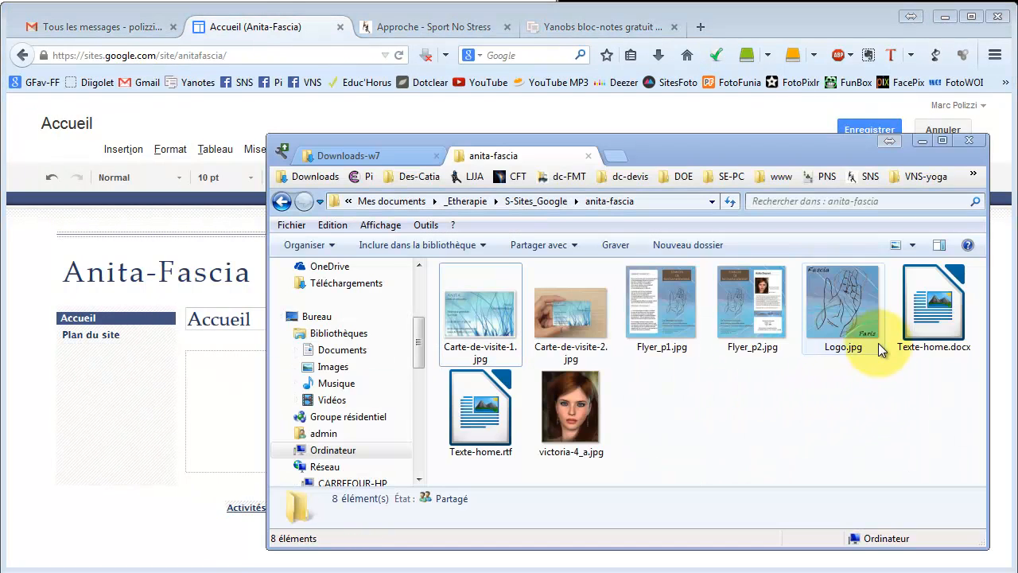
{"action": "left_click", "coordinate": [481, 418]}
{"action": "left_click", "coordinate": [945, 327]}
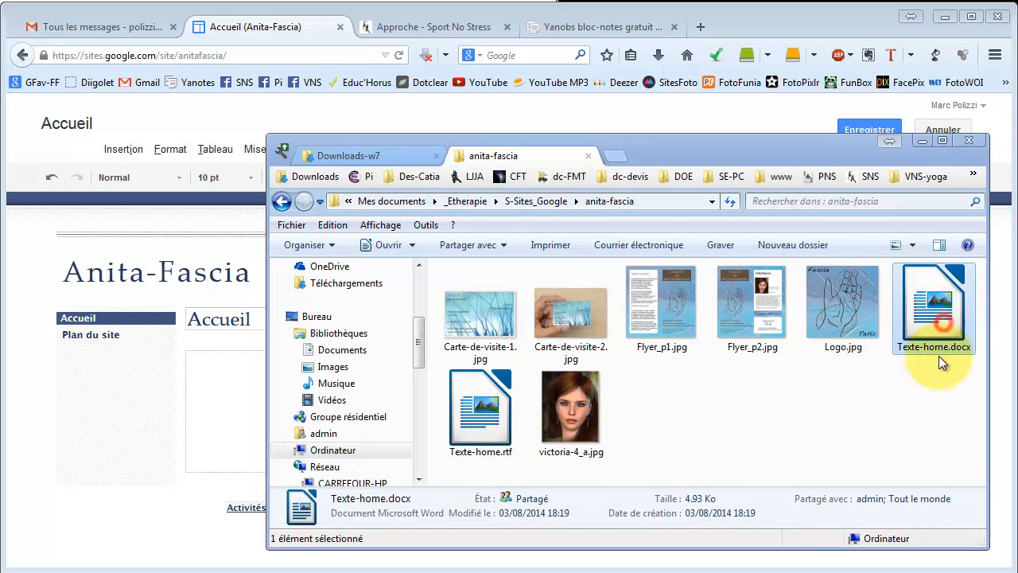
{"action": "left_click", "coordinate": [501, 434]}
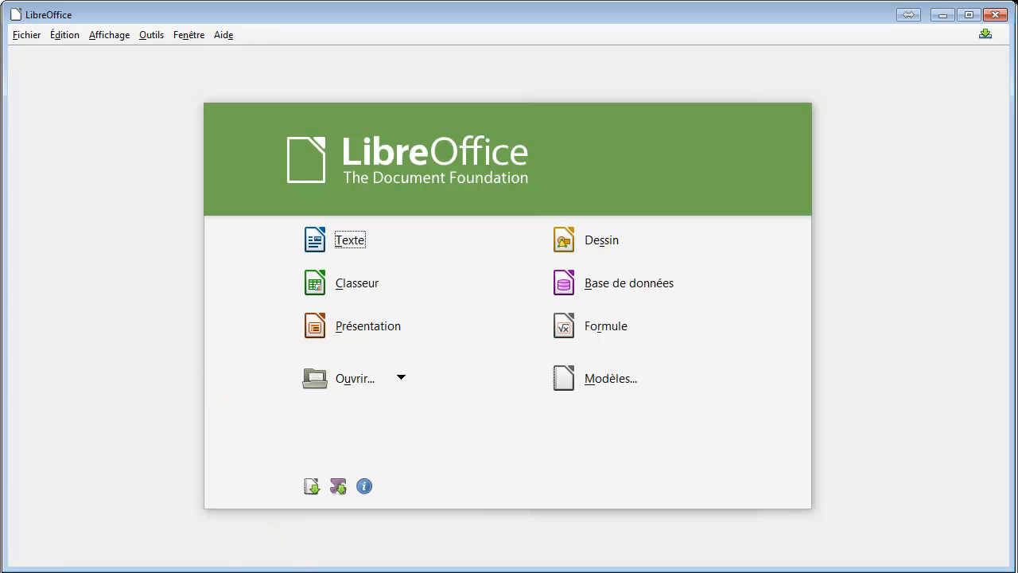
{"action": "key", "text": "alt+Tab"}
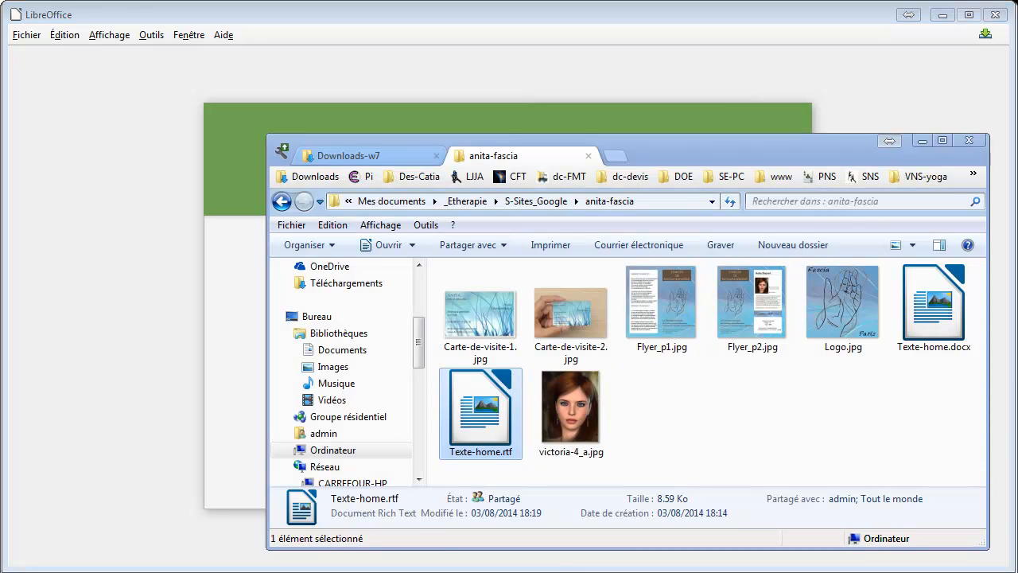
{"action": "double_click", "coordinate": [473, 406]}
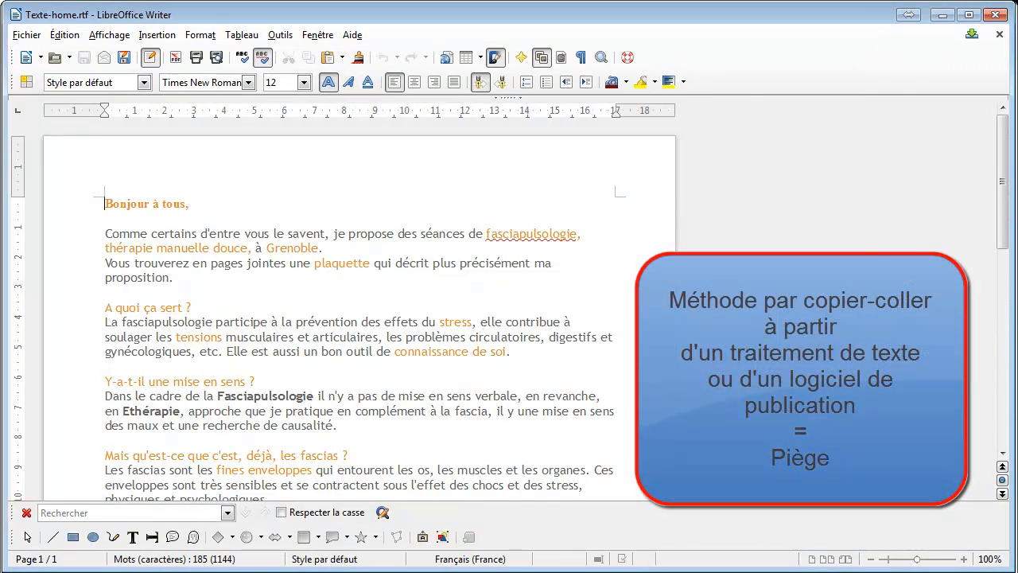
{"action": "left_click", "coordinate": [176, 233]}
{"action": "scroll", "coordinate": [111, 199], "scroll_direction": "down", "scroll_amount": 5}
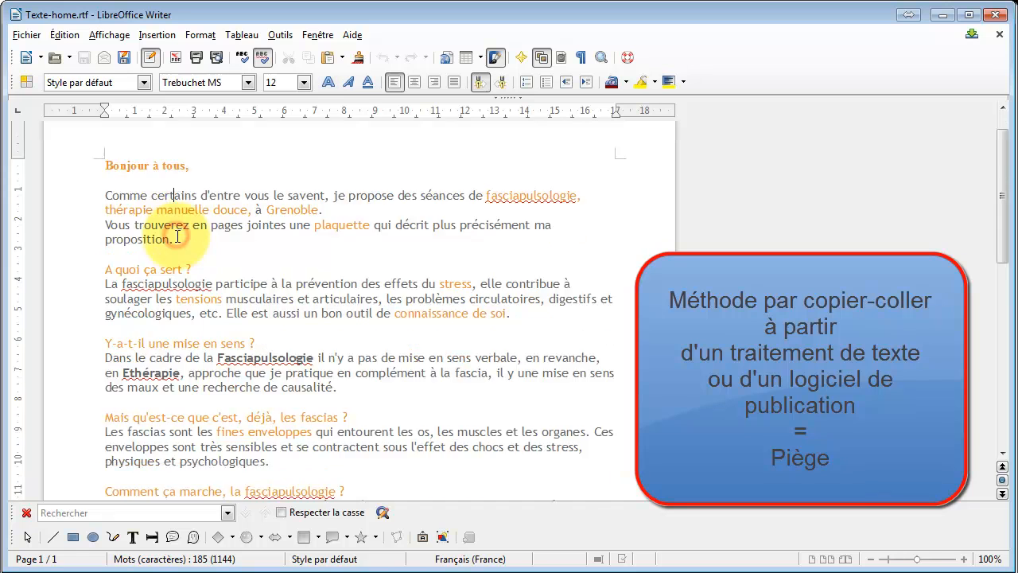
{"action": "scroll", "coordinate": [111, 191], "scroll_direction": "up", "scroll_amount": 4}
{"action": "left_click_drag", "start_coordinate": [105, 158], "coordinate": [186, 306]}
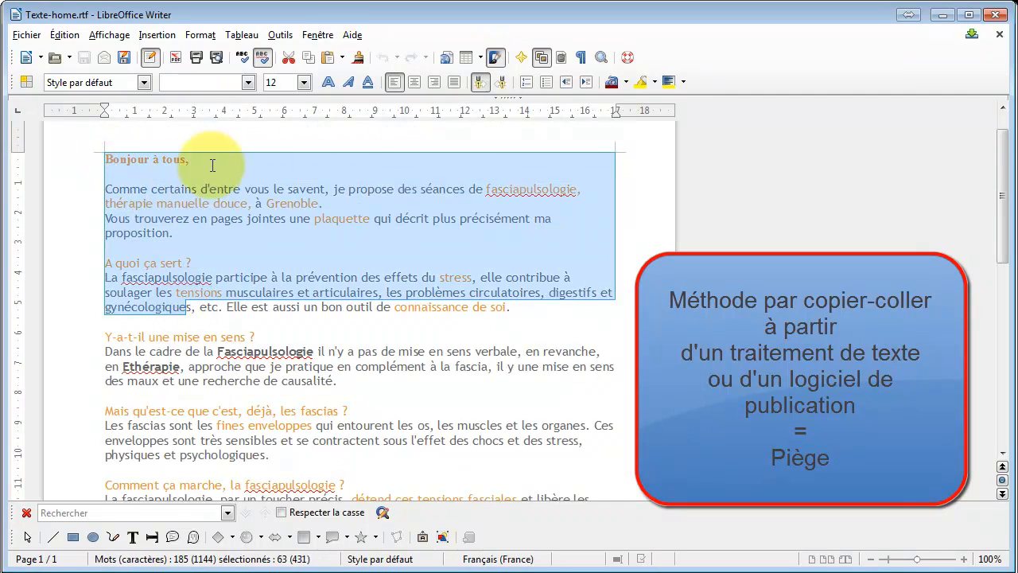
{"action": "left_click", "coordinate": [217, 214]}
{"action": "triple_click", "coordinate": [177, 188]}
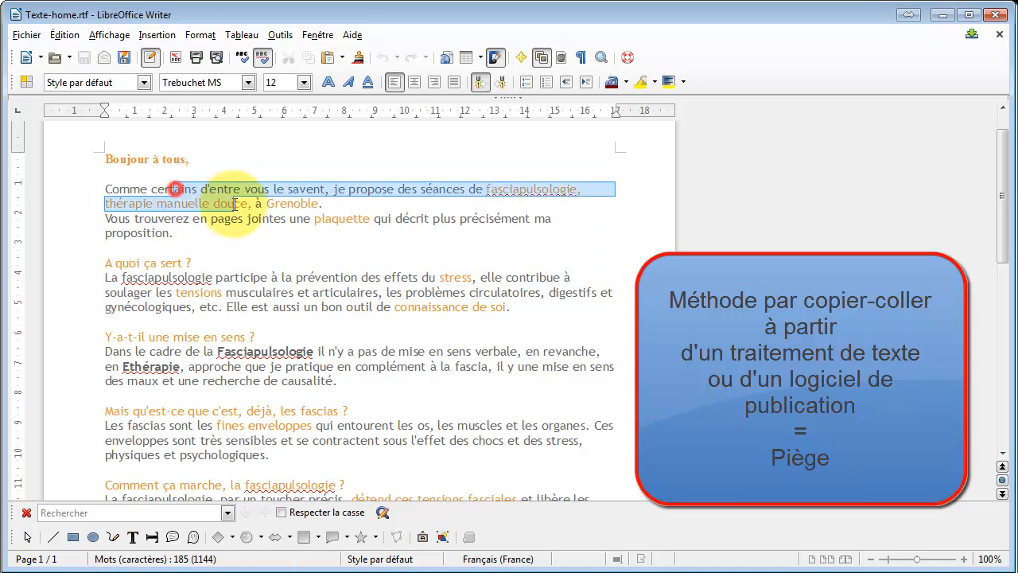
{"action": "left_click_drag", "start_coordinate": [164, 189], "coordinate": [182, 148]}
{"action": "key", "text": "ctrl+c"}
{"action": "left_click_drag", "start_coordinate": [496, 184], "coordinate": [466, 234]}
{"action": "left_click", "coordinate": [250, 239]}
{"action": "left_click", "coordinate": [217, 337]}
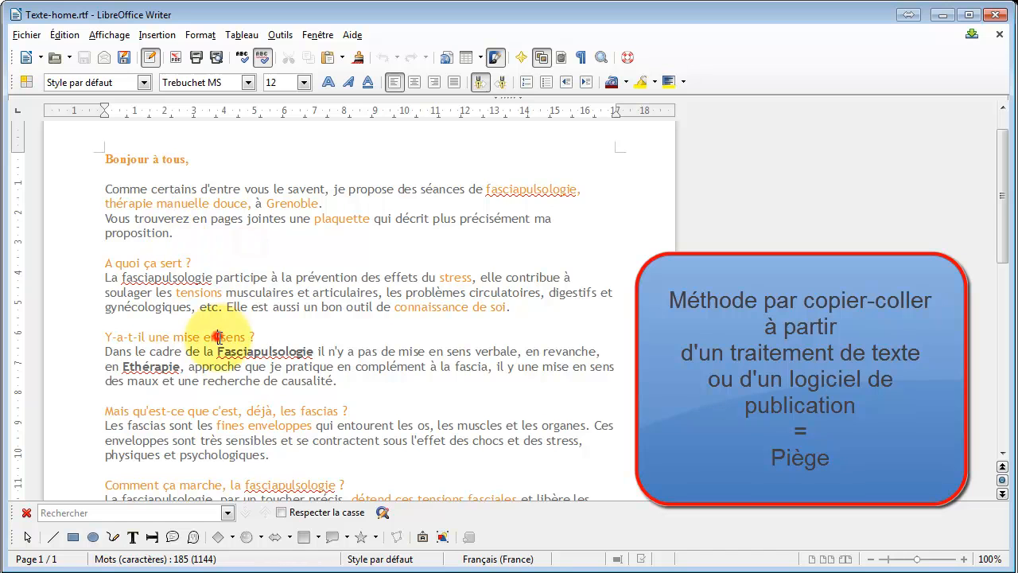
{"action": "scroll", "coordinate": [227, 306], "scroll_direction": "up", "scroll_amount": 1}
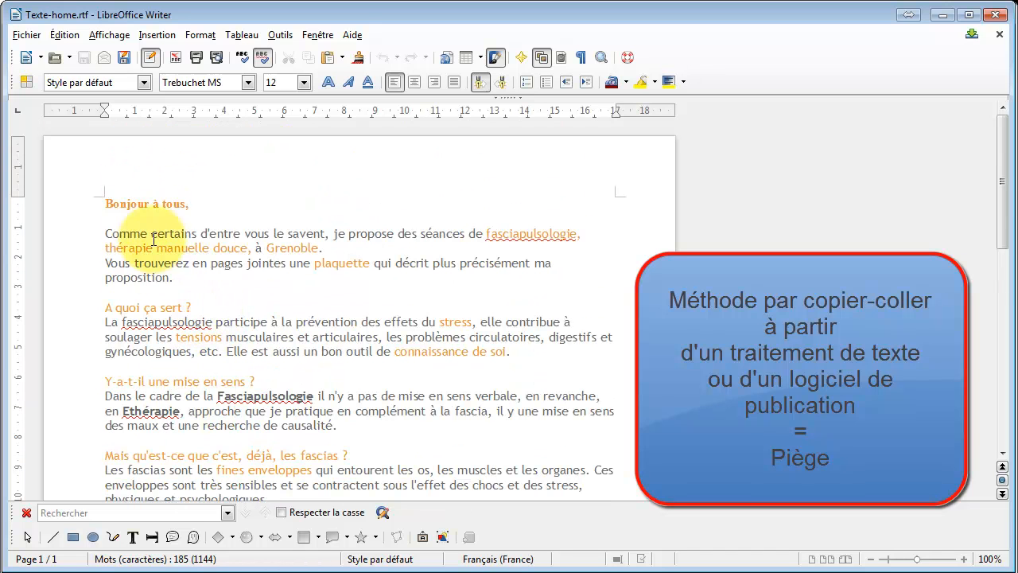
{"action": "left_click_drag", "start_coordinate": [105, 203], "coordinate": [153, 280]}
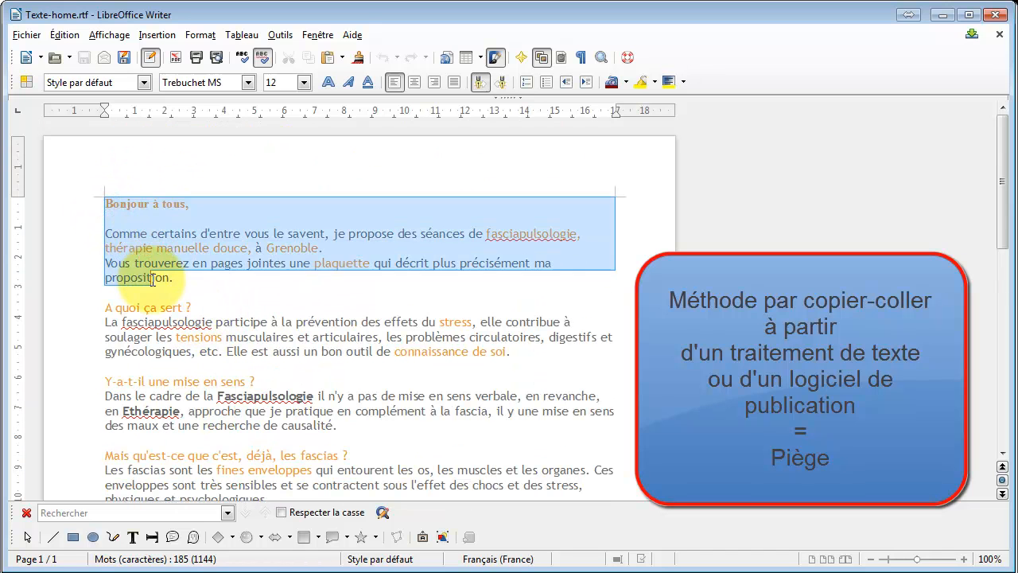
{"action": "left_click", "coordinate": [154, 204]}
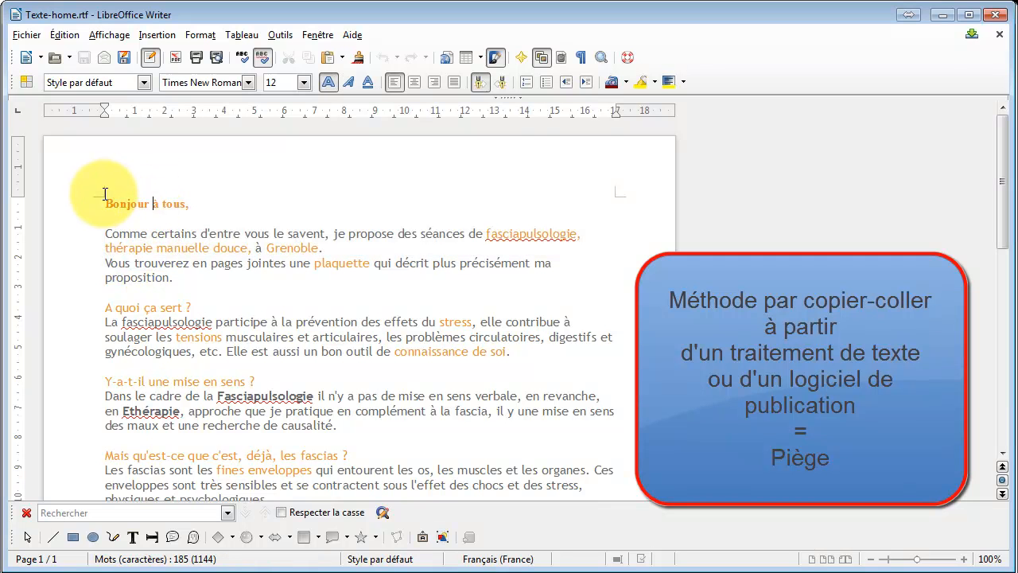
Select the whole text of Texte-home.rtf and copy it.
{"action": "left_click_drag", "start_coordinate": [105, 199], "coordinate": [195, 280]}
{"action": "scroll", "coordinate": [235, 382], "scroll_direction": "down", "scroll_amount": 5}
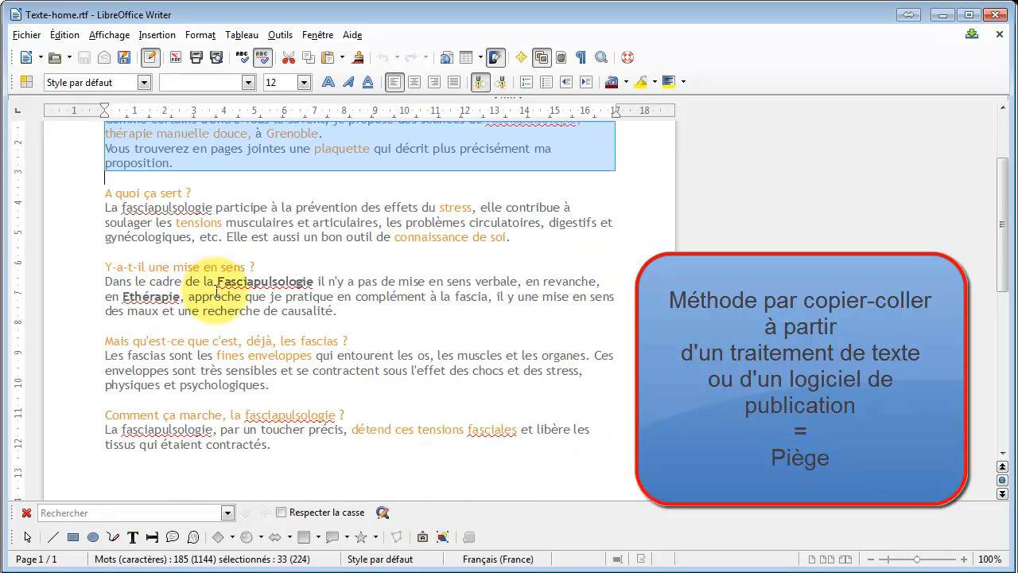
{"action": "left_click", "coordinate": [297, 319], "text": "shift"}
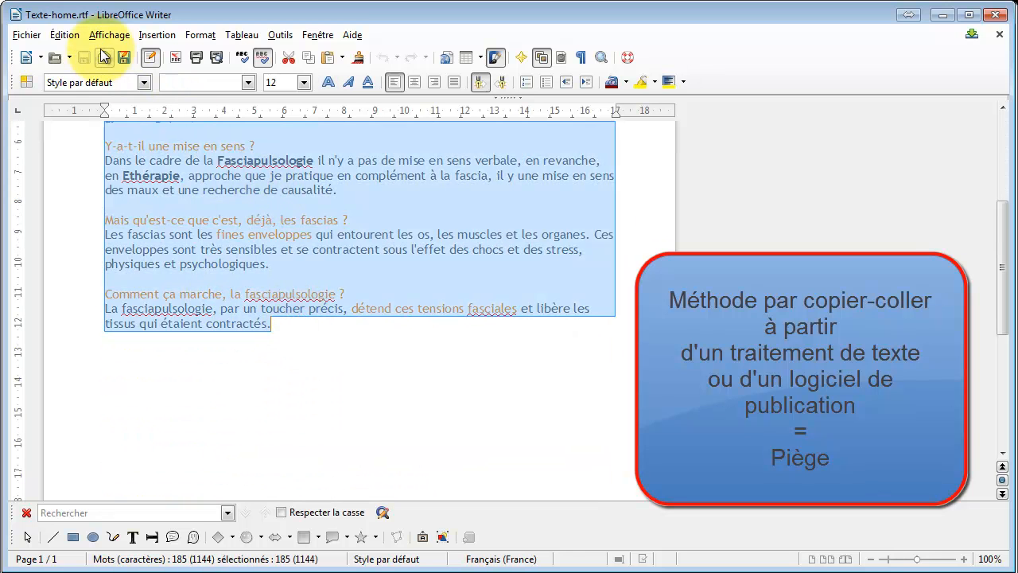
{"action": "left_click", "coordinate": [71, 39]}
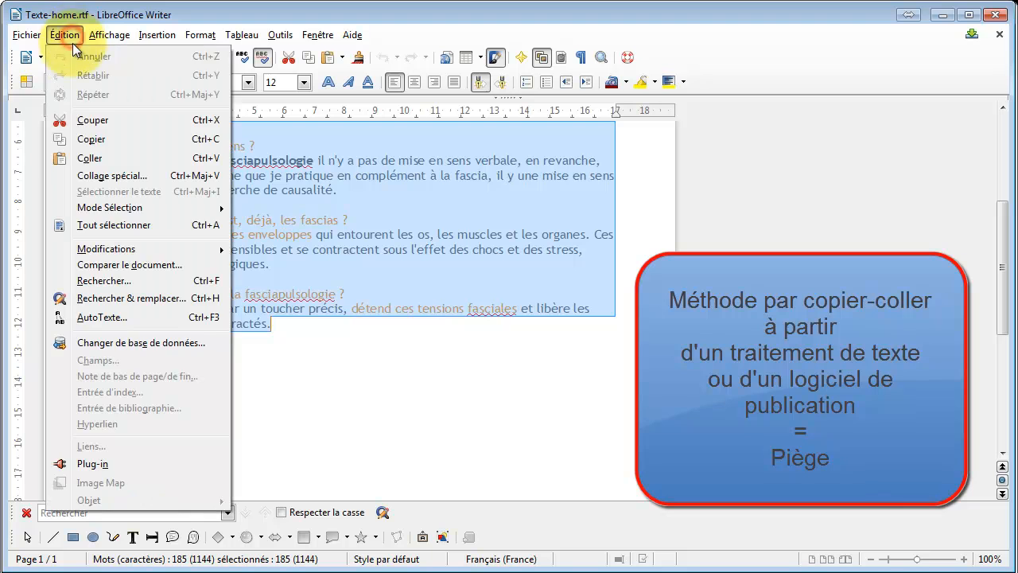
{"action": "left_click", "coordinate": [111, 139]}
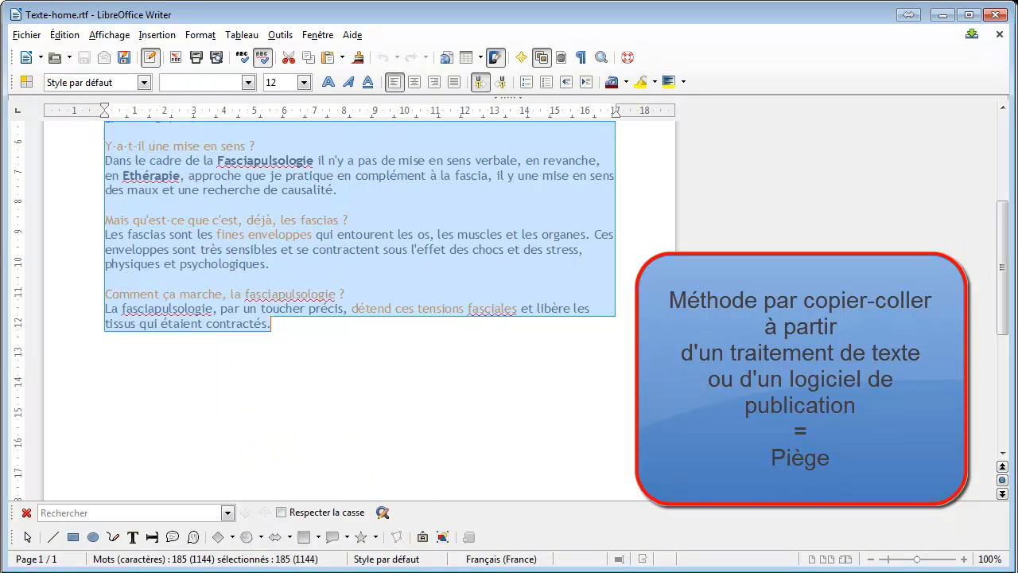
Paste the copied formatted text from the document into the empty home page body.
{"action": "key", "text": "alt+Tab"}
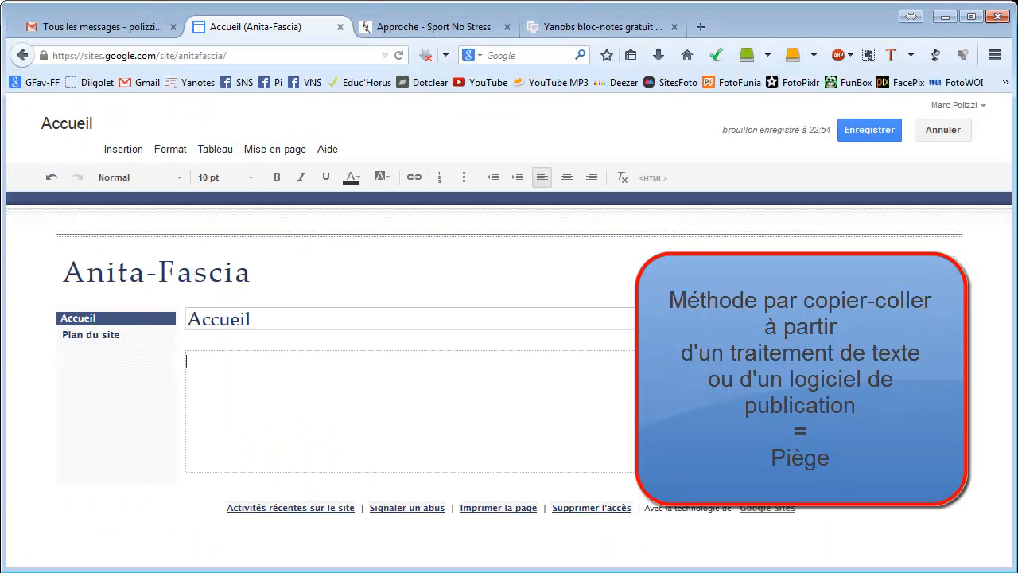
{"action": "right_click", "coordinate": [201, 365]}
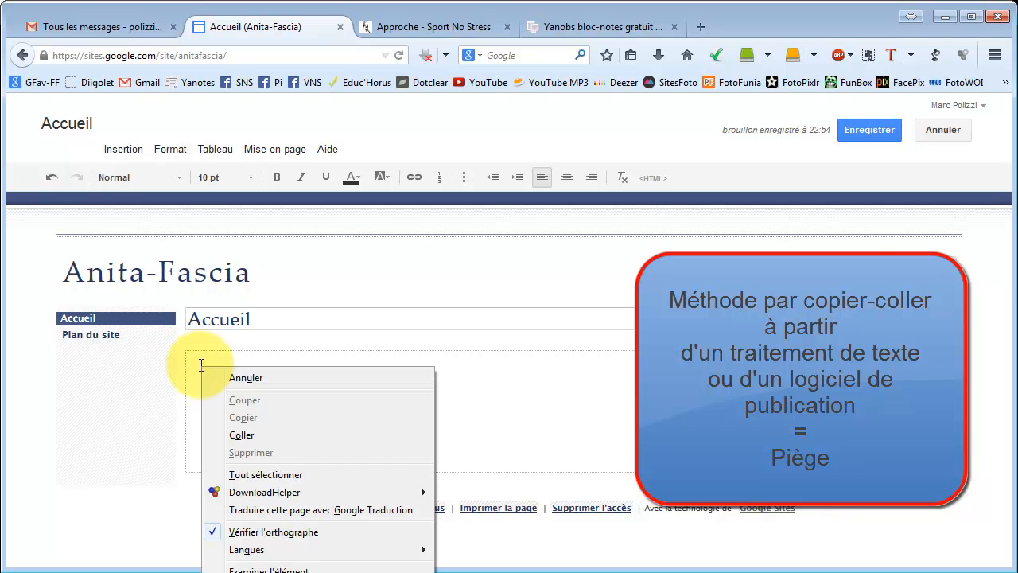
{"action": "left_click", "coordinate": [241, 435]}
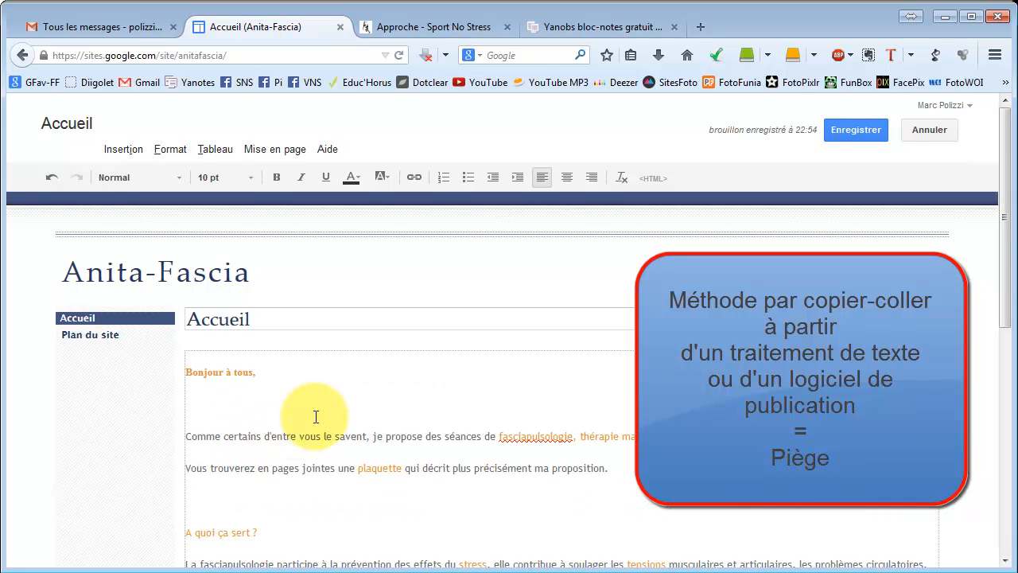
{"action": "scroll", "coordinate": [318, 415], "scroll_direction": "down", "scroll_amount": 3}
{"action": "scroll", "coordinate": [318, 415], "scroll_direction": "down", "scroll_amount": 2}
{"action": "scroll", "coordinate": [318, 408], "scroll_direction": "up", "scroll_amount": 6}
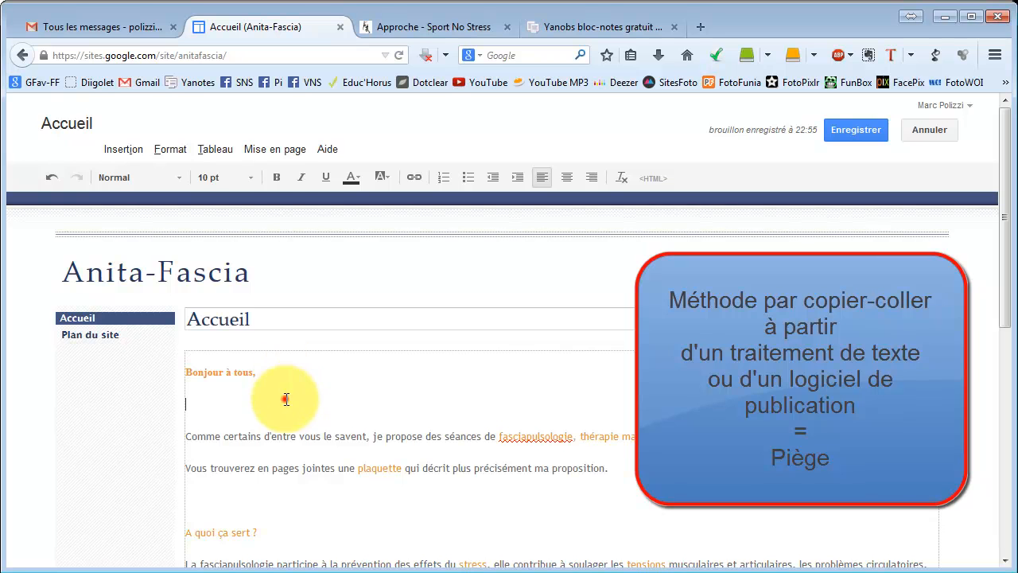
Remove the extra blank lines between the pasted paragraphs in the home page body.
{"action": "left_click", "coordinate": [286, 400]}
{"action": "scroll", "coordinate": [286, 399], "scroll_direction": "down", "scroll_amount": 2}
{"action": "scroll", "coordinate": [286, 399], "scroll_direction": "up", "scroll_amount": 3}
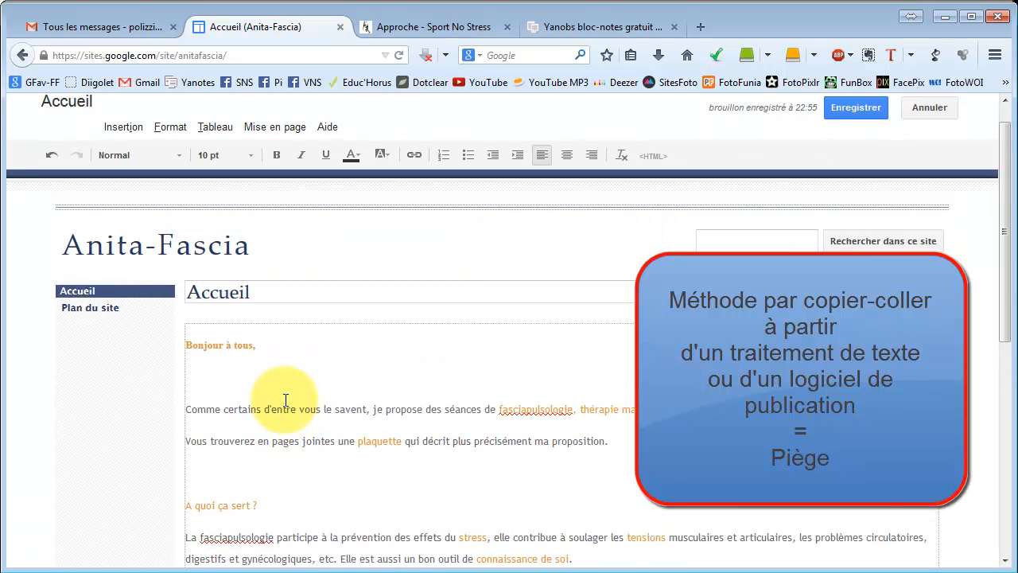
{"action": "key", "text": "BackSpace"}
{"action": "left_click", "coordinate": [246, 464]}
{"action": "key", "text": "BackSpace"}
{"action": "scroll", "coordinate": [243, 398], "scroll_direction": "down", "scroll_amount": 5}
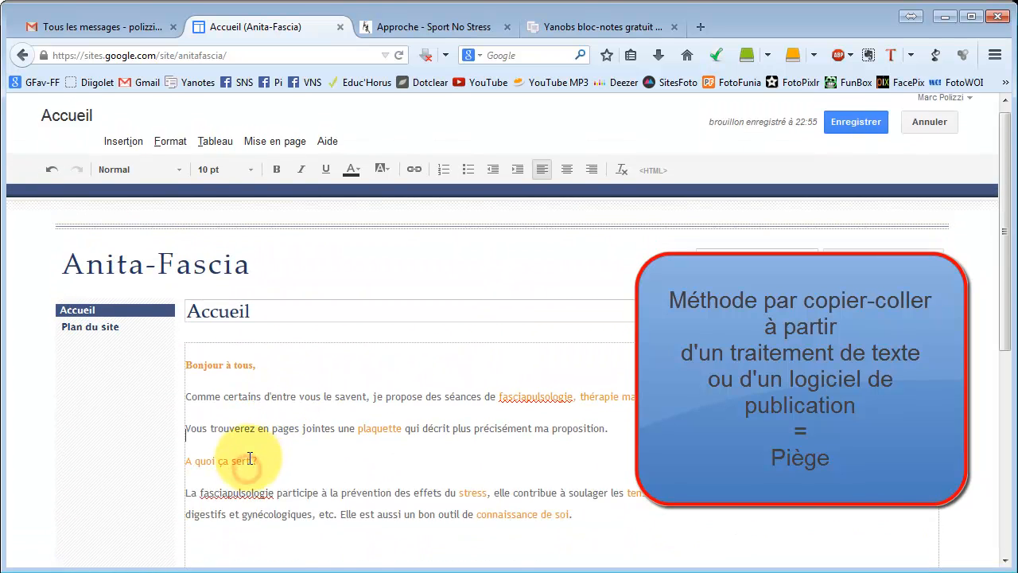
{"action": "left_click", "coordinate": [225, 288]}
{"action": "key", "text": "BackSpace"}
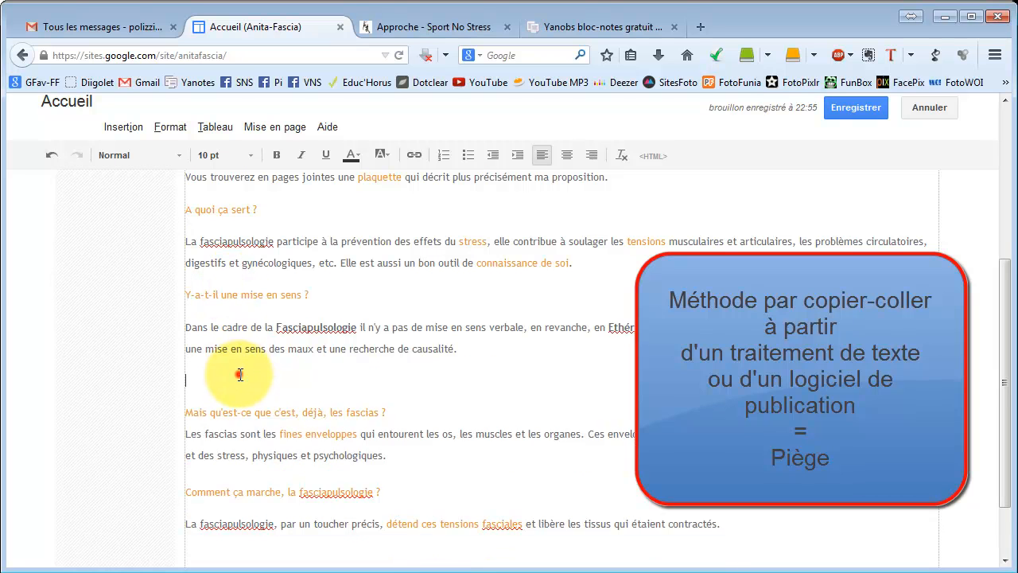
{"action": "left_click", "coordinate": [239, 375]}
{"action": "key", "text": "BackSpace"}
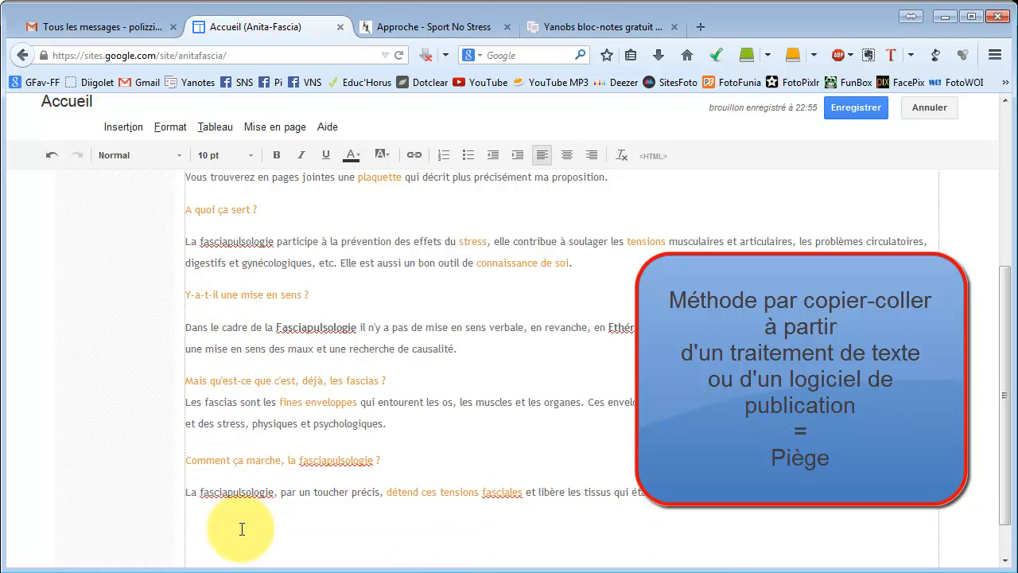
{"action": "scroll", "coordinate": [241, 529], "scroll_direction": "up", "scroll_amount": 5}
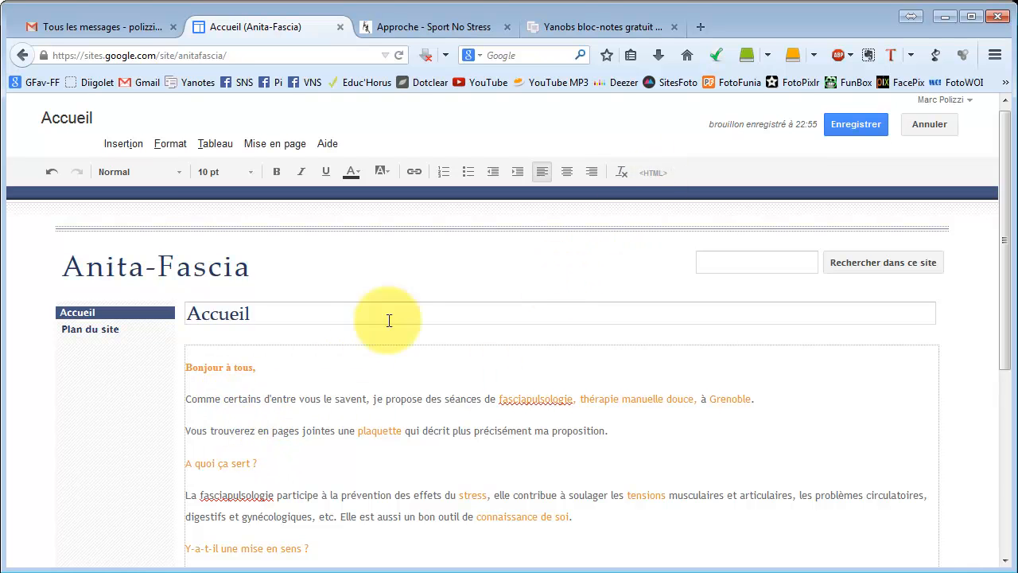
Open the page's HTML source to examine the formatting code of the pasted text, then cancel.
{"action": "left_click", "coordinate": [649, 173]}
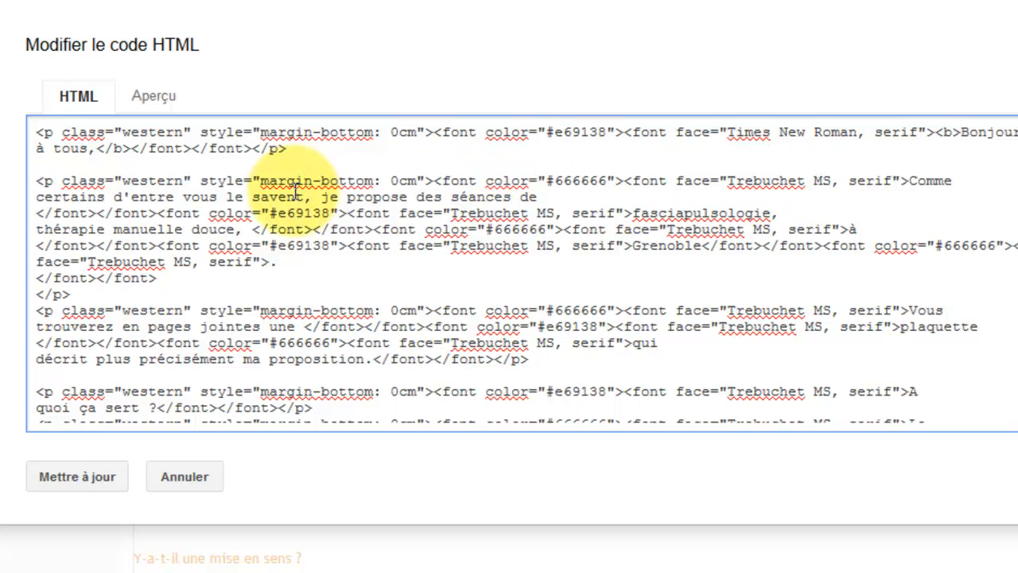
{"action": "left_click_drag", "start_coordinate": [183, 213], "coordinate": [510, 359]}
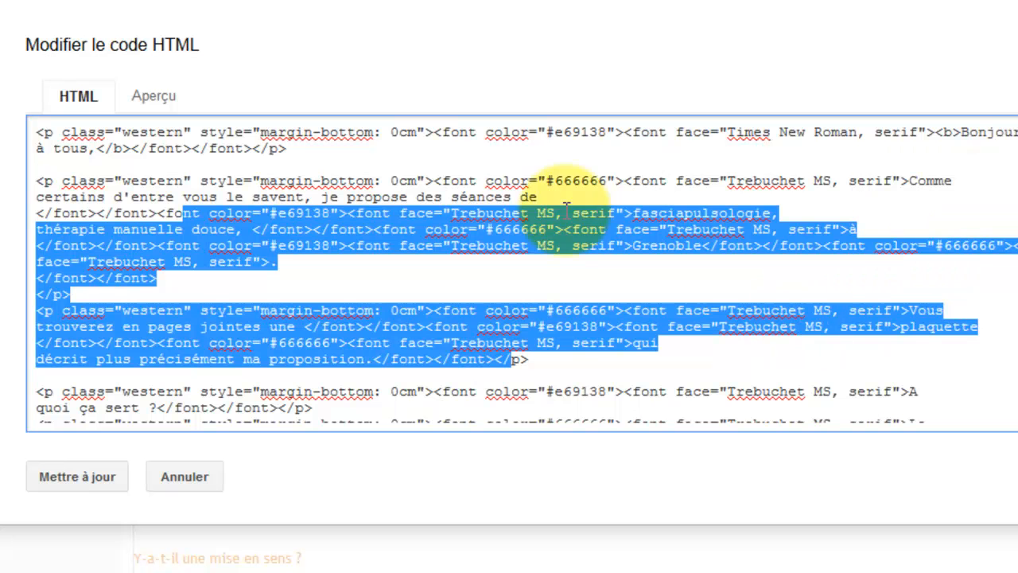
{"action": "left_click", "coordinate": [194, 477]}
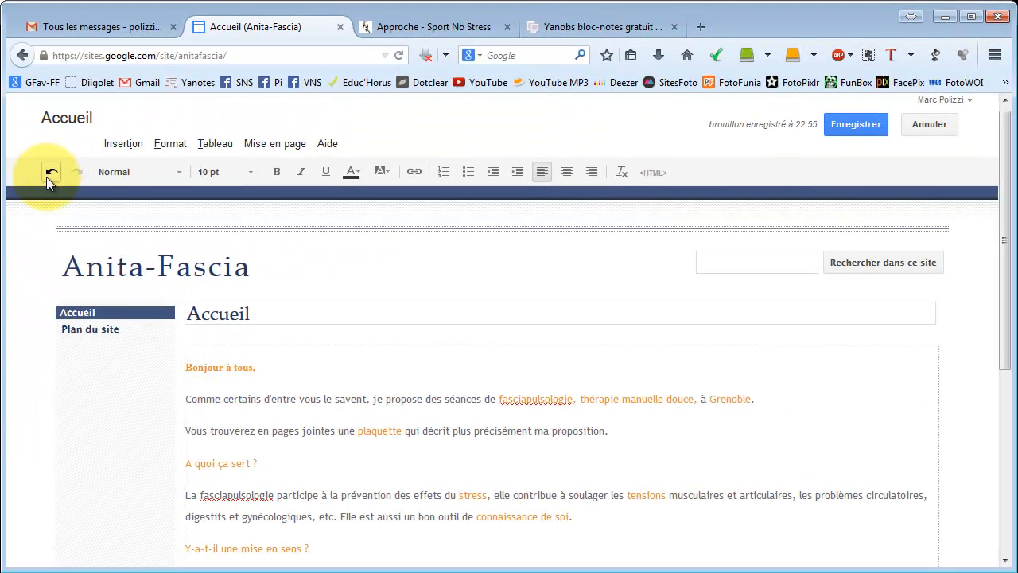
Select and delete all of the pasted content from the home page body.
{"action": "left_click", "coordinate": [46, 177]}
{"action": "scroll", "coordinate": [200, 373], "scroll_direction": "down", "scroll_amount": 2}
{"action": "left_click_drag", "start_coordinate": [180, 283], "coordinate": [495, 545]}
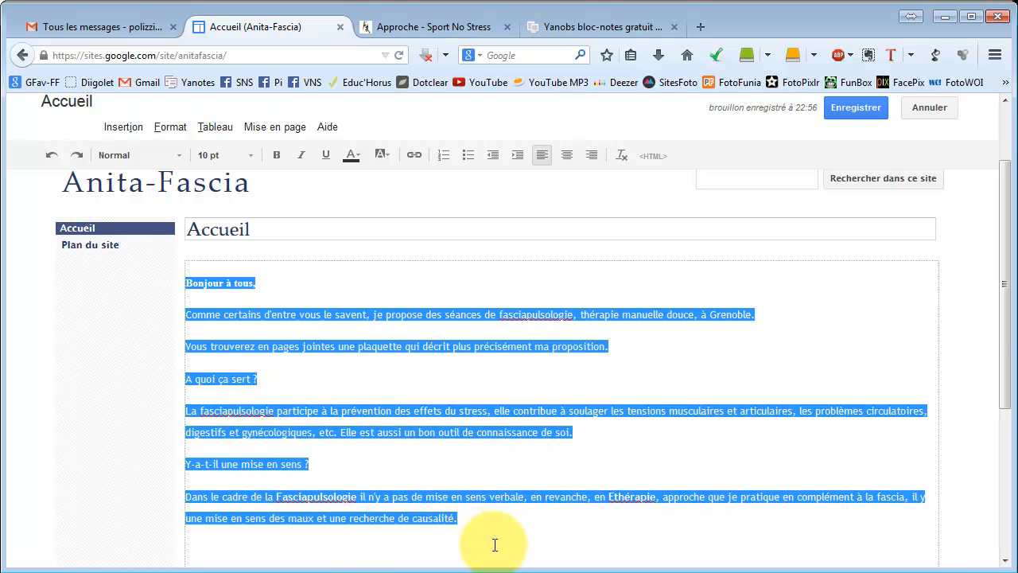
{"action": "key", "text": "Delete"}
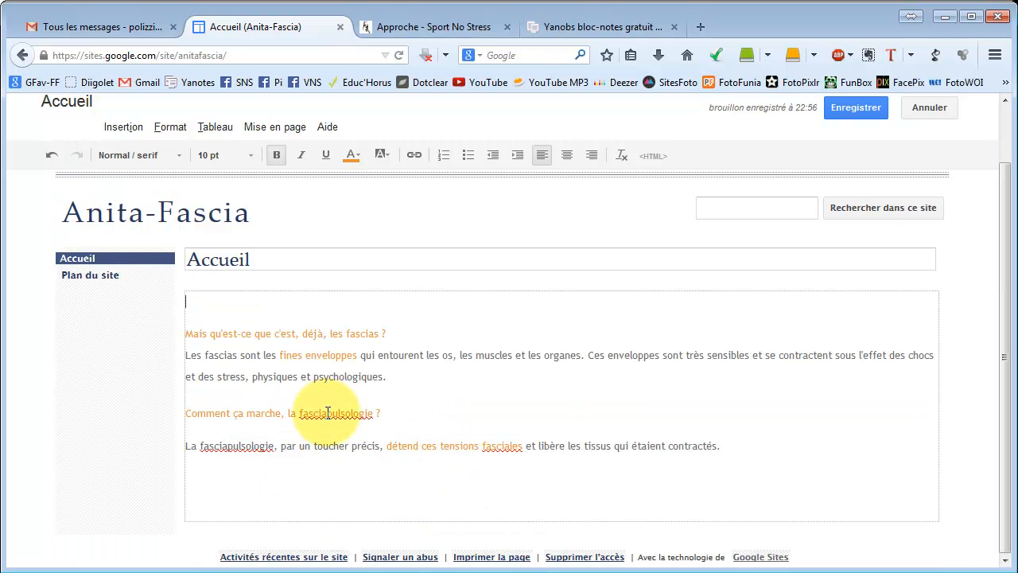
{"action": "key", "text": "ctrl+a"}
{"action": "key", "text": "Delete"}
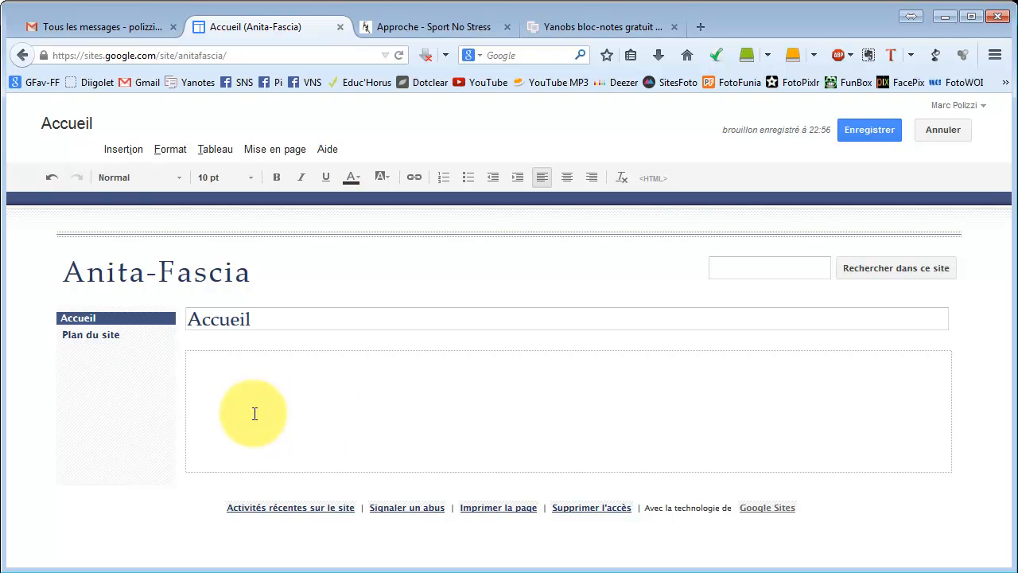
Clear the body completely: delete test text "fsqfqd", then remove the leftover <br> tag in the HTML source and update.
{"action": "type", "text": "fsqfqdf"}
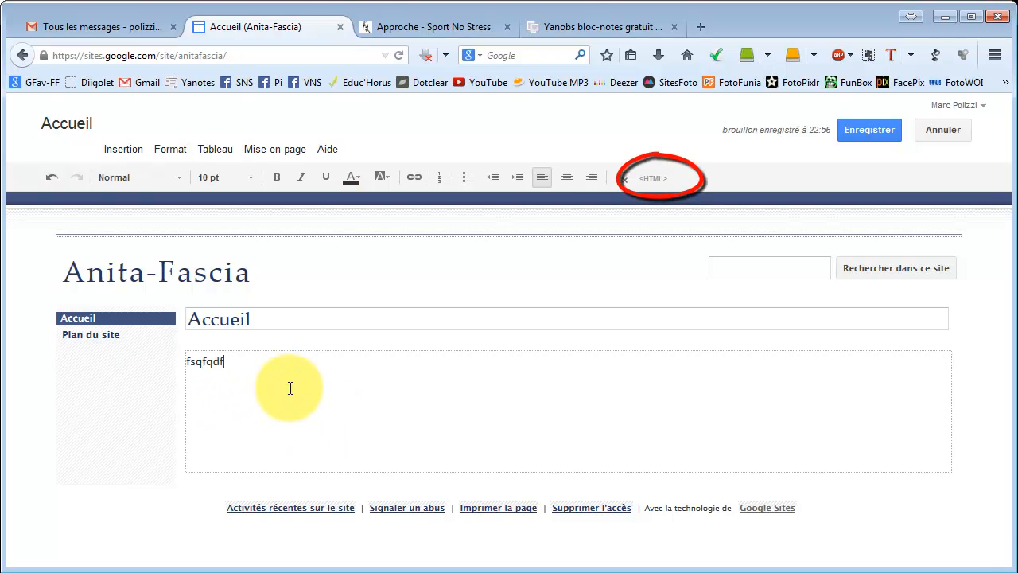
{"action": "key", "text": "ctrl+a"}
{"action": "key", "text": "Delete"}
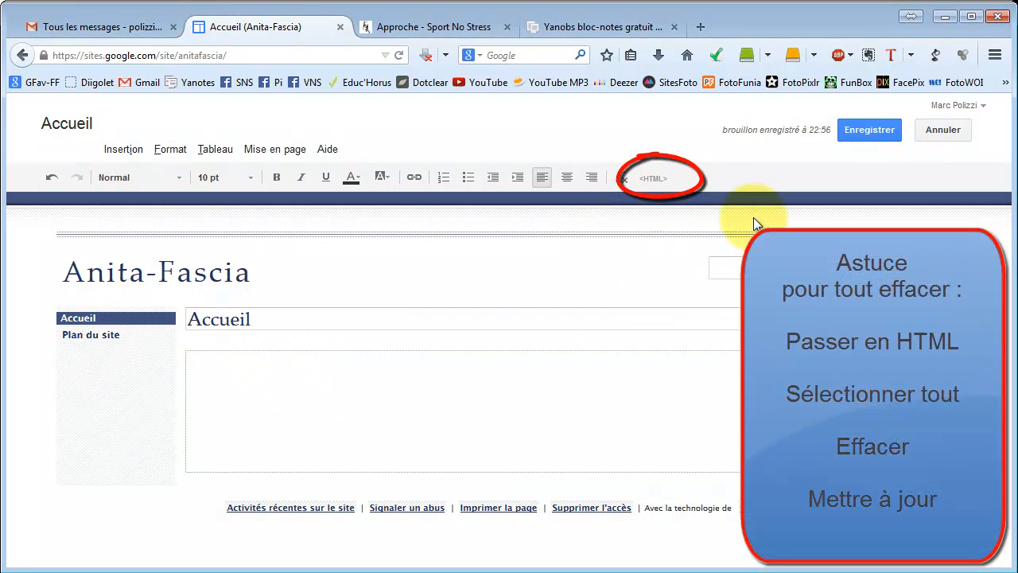
{"action": "left_click", "coordinate": [650, 178]}
{"action": "left_click_drag", "start_coordinate": [159, 239], "coordinate": [103, 231]}
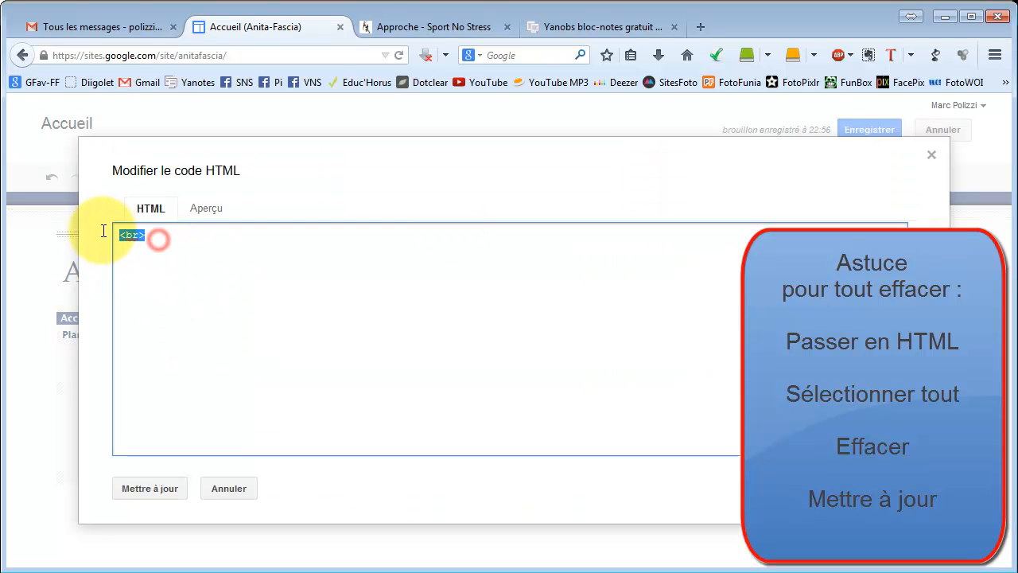
{"action": "key", "text": "Delete"}
{"action": "left_click", "coordinate": [142, 497]}
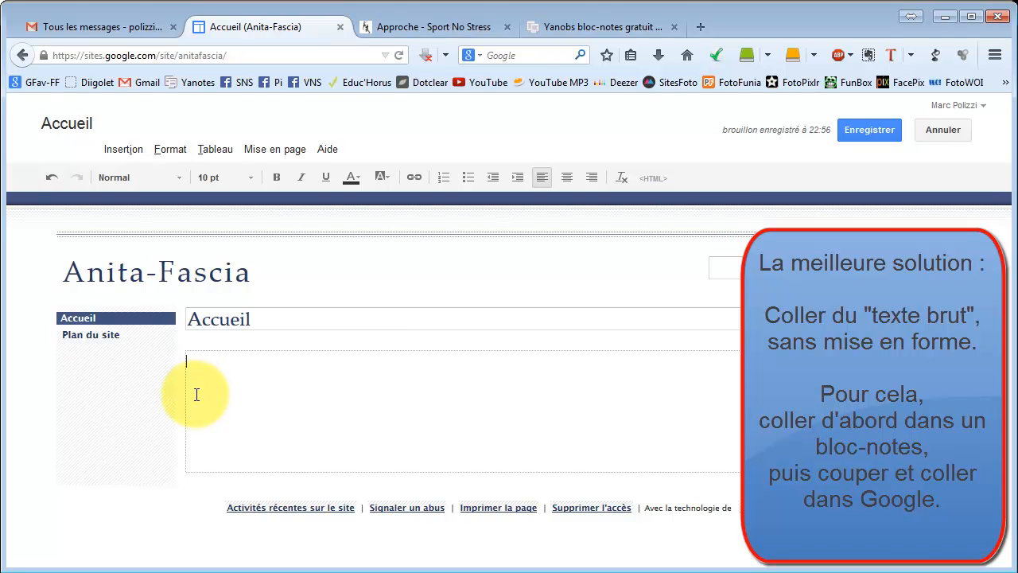
Switch to the Yanobs online notepad tab and paste the copied text into its note area.
{"action": "left_click", "coordinate": [574, 28]}
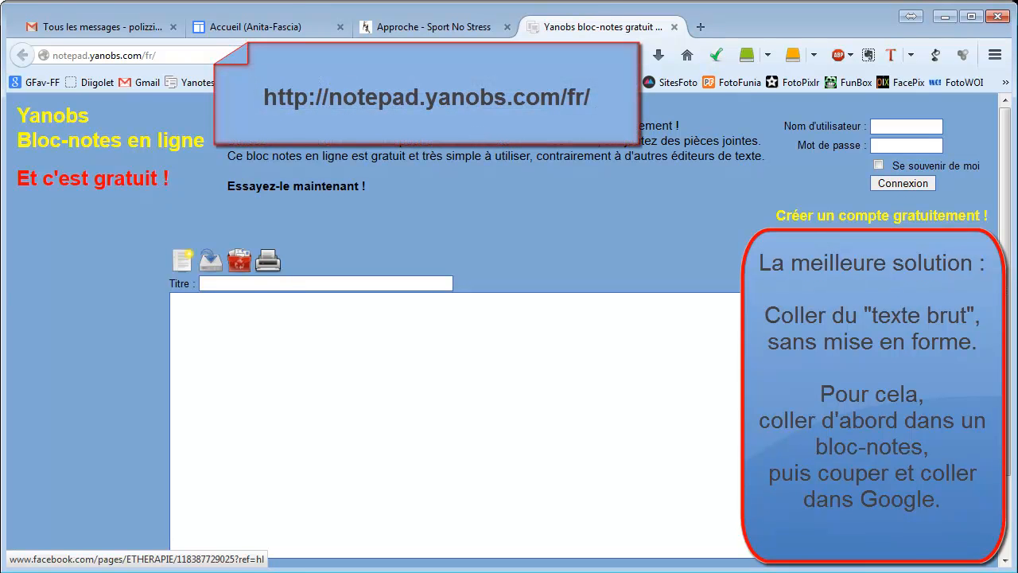
{"action": "left_click", "coordinate": [213, 311]}
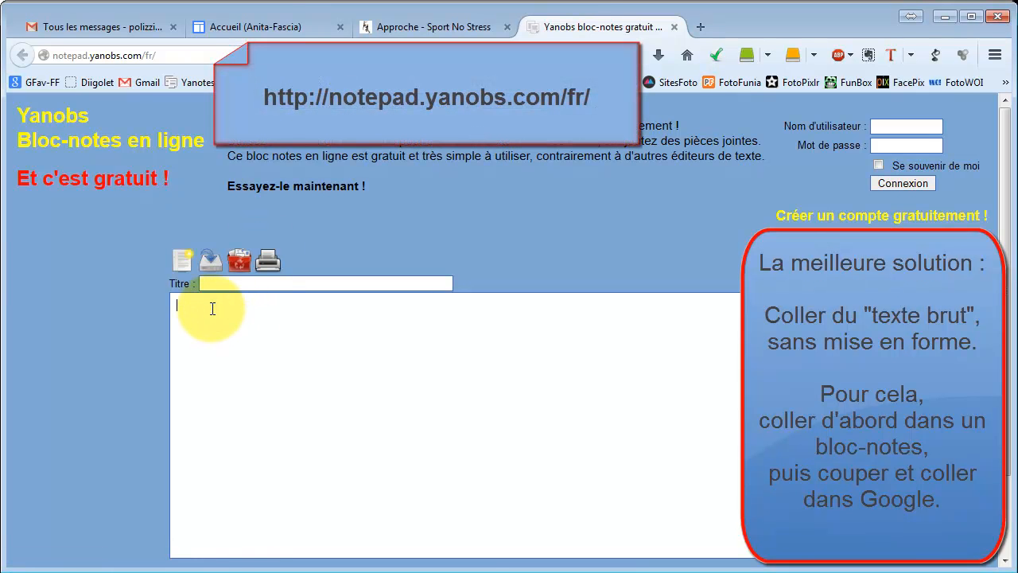
{"action": "key", "text": "ctrl+v"}
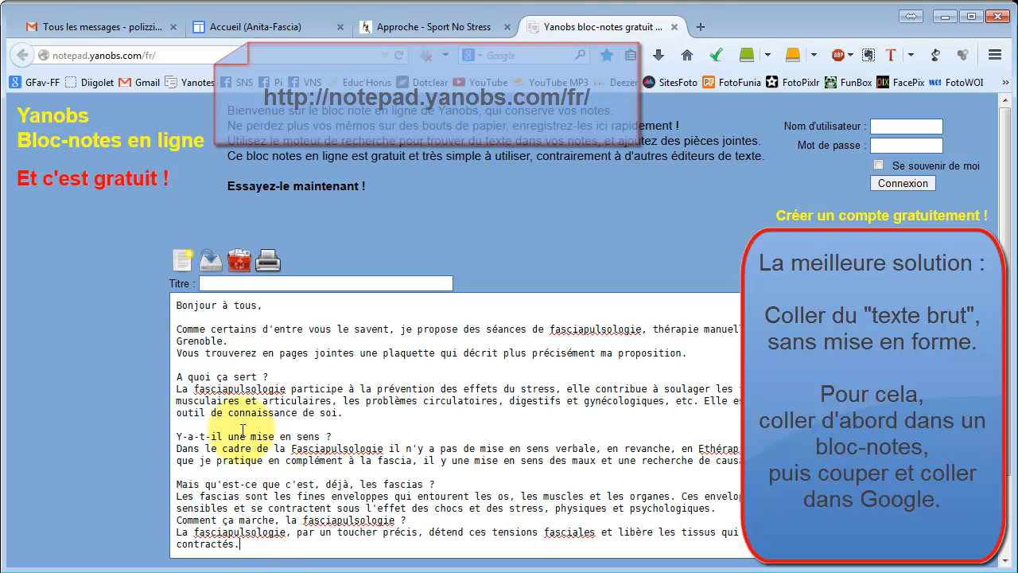
{"action": "key", "text": "Return"}
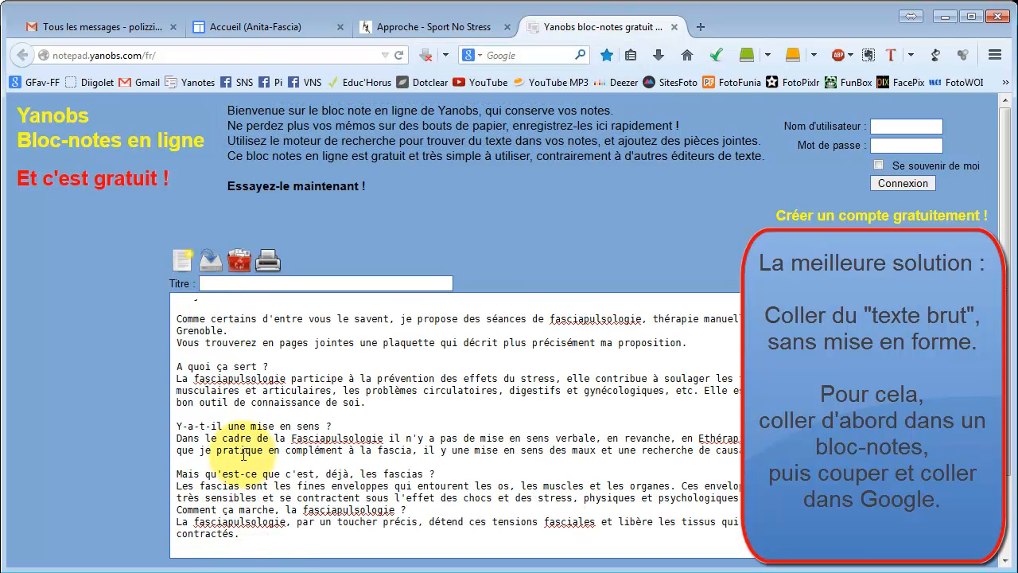
Cut the whole plain text from the notepad and paste it into the home page body.
{"action": "scroll", "coordinate": [225, 436], "scroll_direction": "up", "scroll_amount": 1}
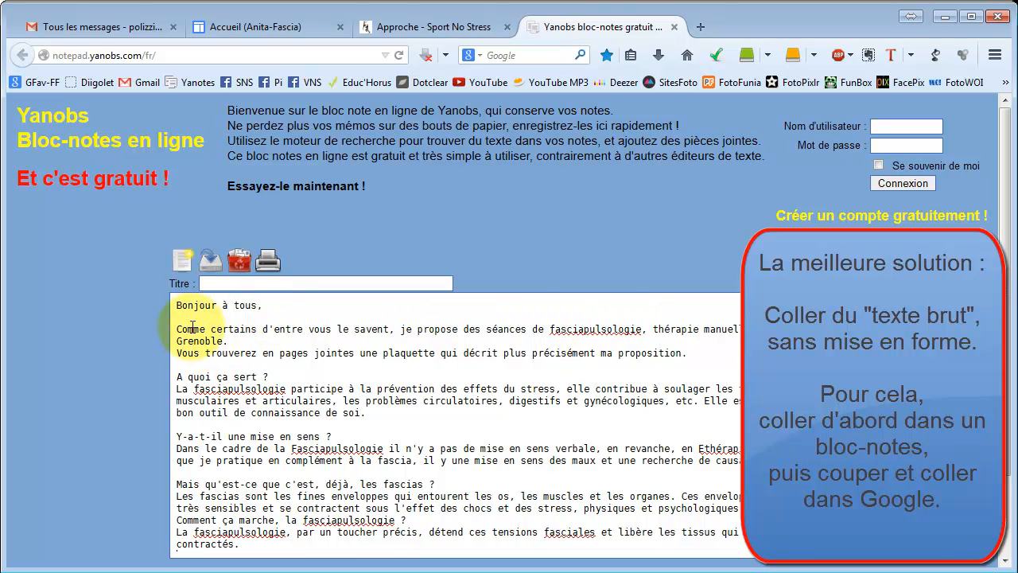
{"action": "left_click_drag", "start_coordinate": [177, 305], "coordinate": [244, 565]}
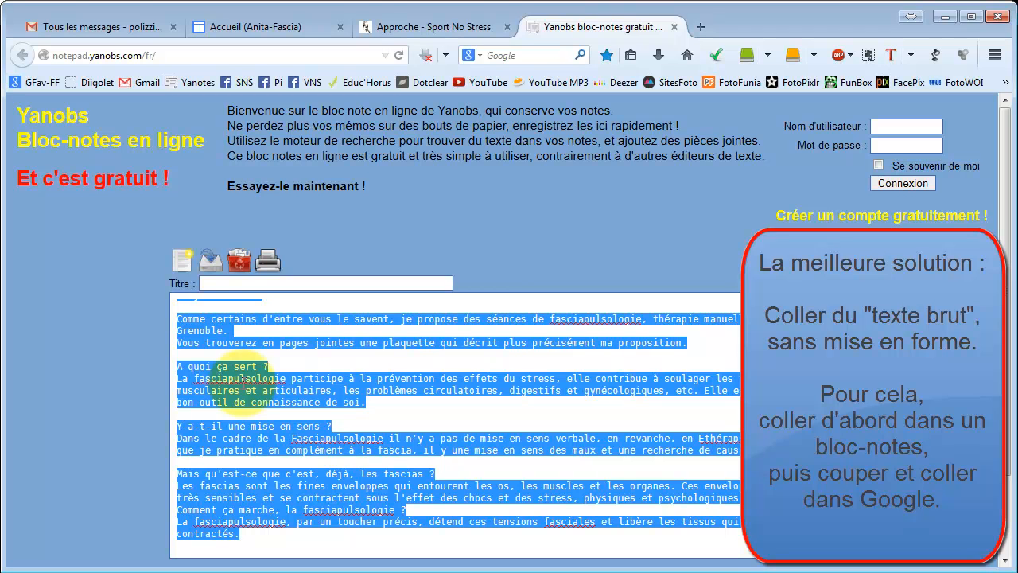
{"action": "key", "text": "ctrl+x"}
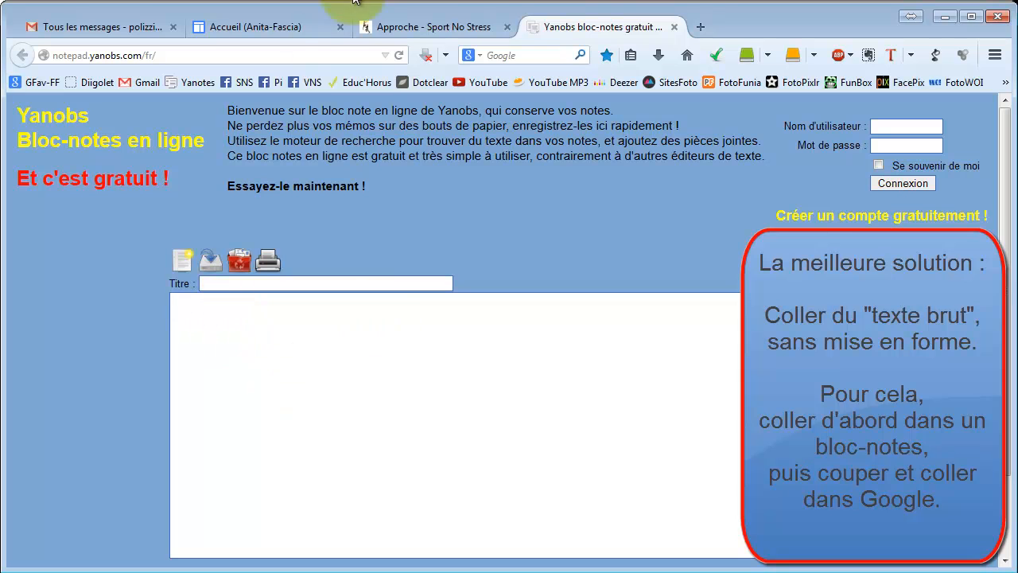
{"action": "left_click", "coordinate": [265, 31]}
{"action": "key", "text": "ctrl+v"}
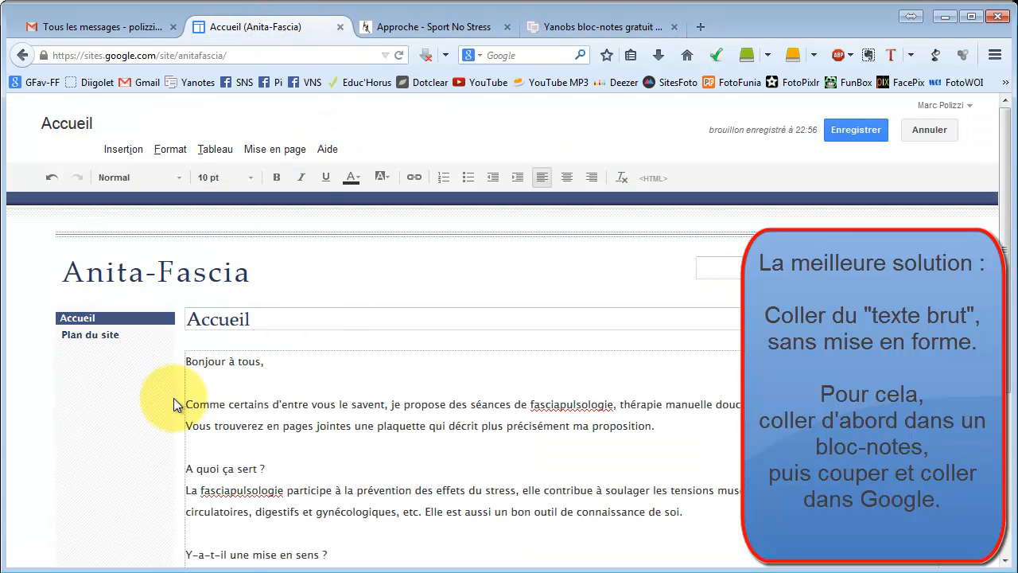
Remove the blank lines between the pasted paragraphs and save the home page.
{"action": "left_click", "coordinate": [249, 387]}
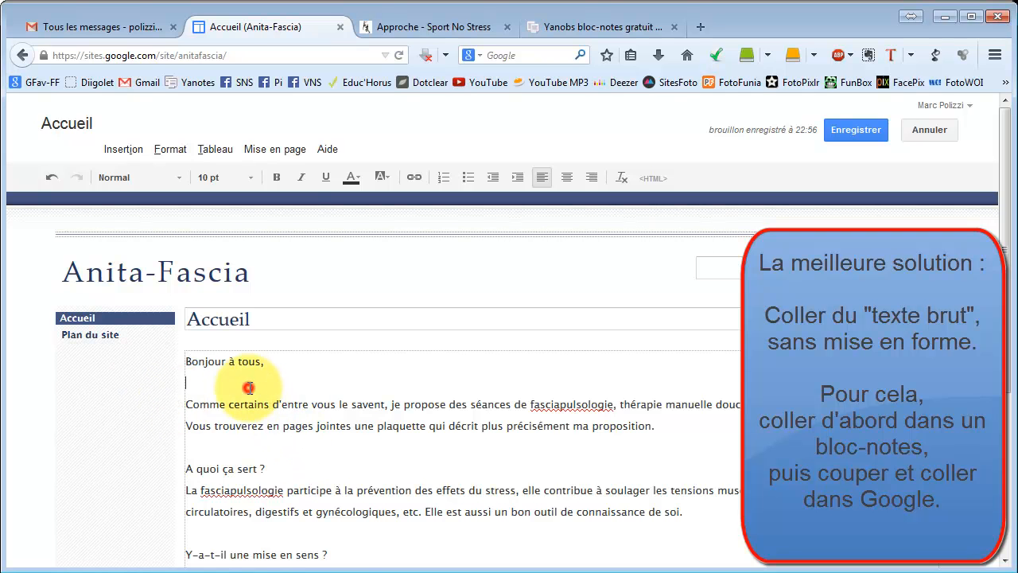
{"action": "key", "text": "Delete"}
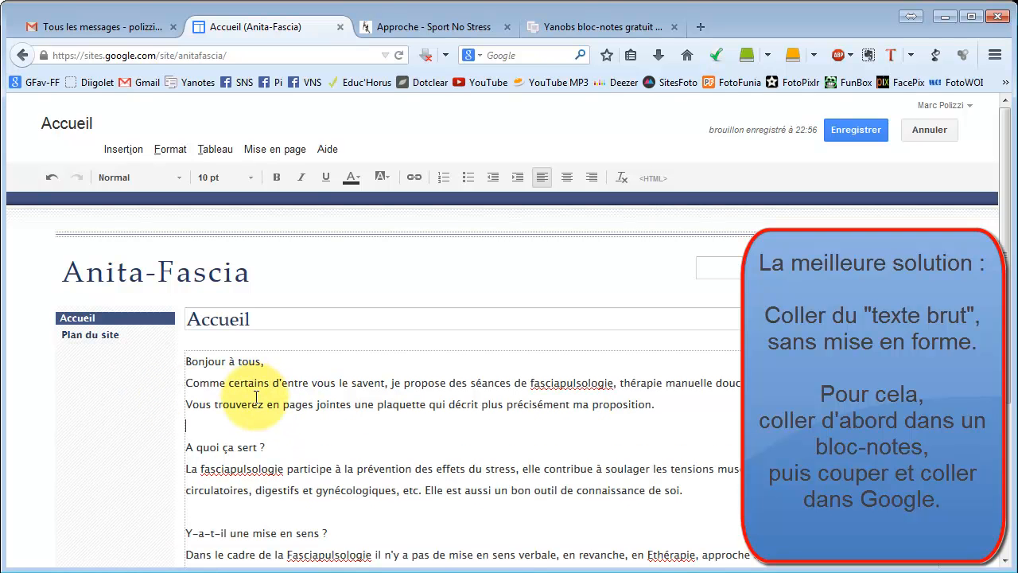
{"action": "key", "text": "Delete"}
{"action": "key", "text": "Down"}
{"action": "key", "text": "Delete"}
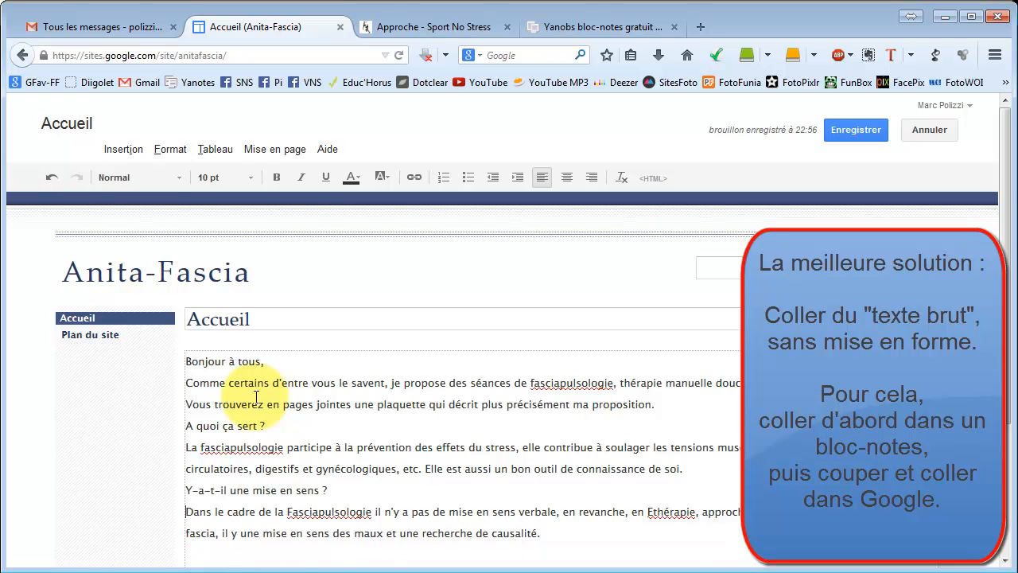
{"action": "key", "text": "Down"}
{"action": "key", "text": "Down"}
{"action": "key", "text": "Down"}
{"action": "key", "text": "Down"}
{"action": "key", "text": "Delete"}
{"action": "key", "text": "Down"}
{"action": "key", "text": "Down"}
{"action": "key", "text": "Down"}
{"action": "key", "text": "Down"}
{"action": "key", "text": "Down"}
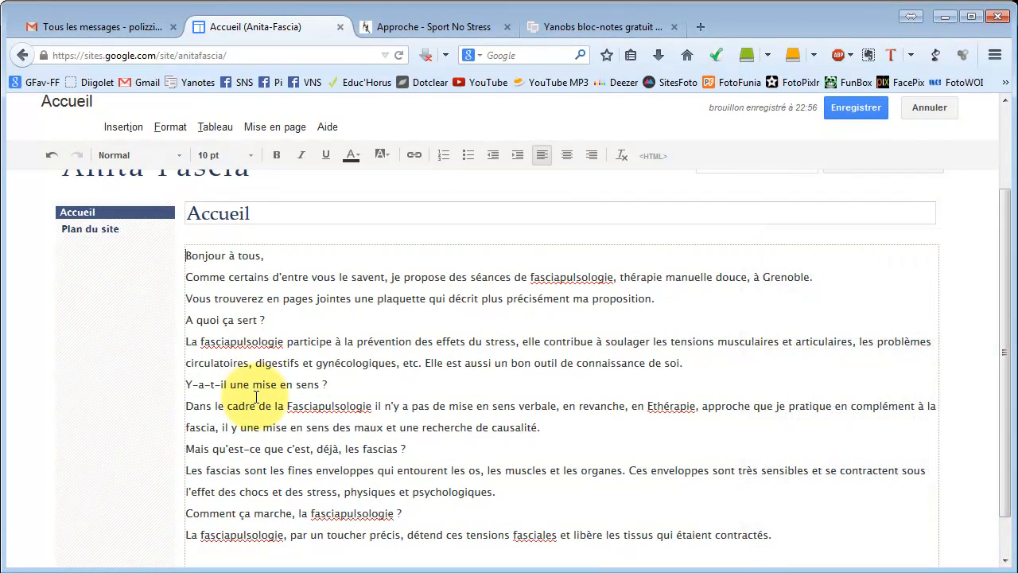
{"action": "left_click", "coordinate": [849, 107]}
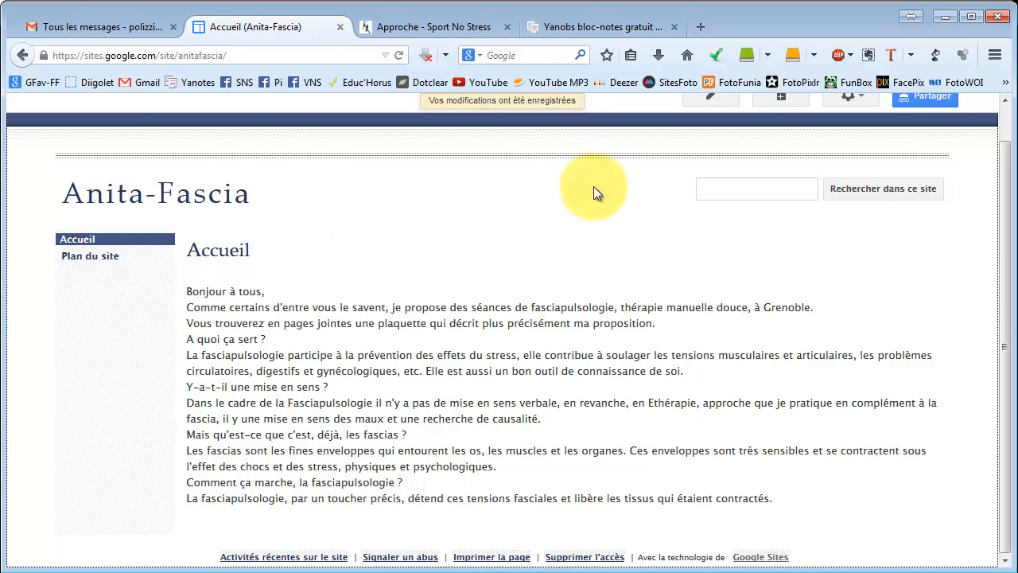
Open the site management settings for themes, colours and fonts.
{"action": "scroll", "coordinate": [957, 134], "scroll_direction": "up", "scroll_amount": 1}
{"action": "left_click", "coordinate": [856, 129]}
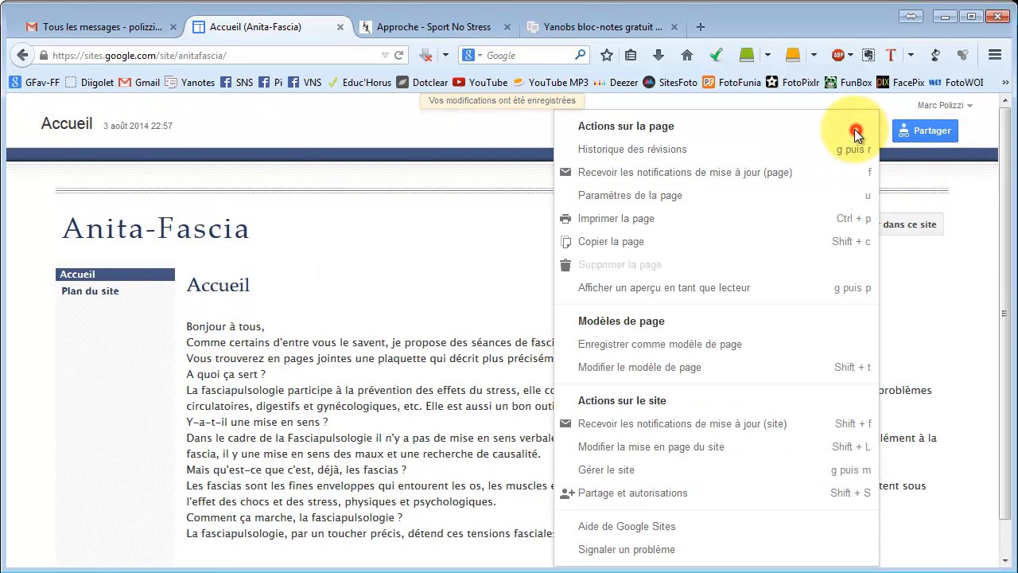
{"action": "left_click", "coordinate": [627, 476]}
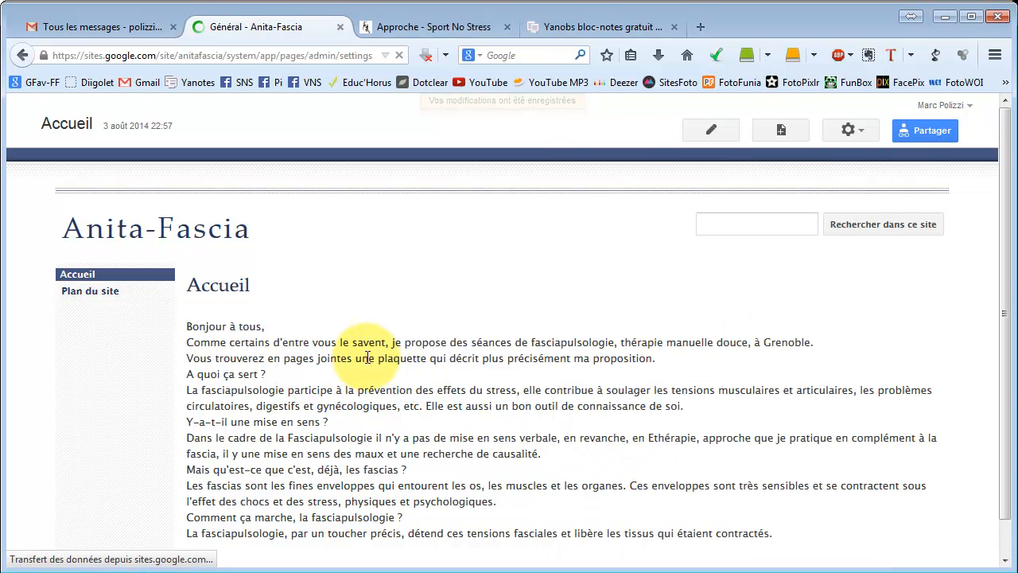
{"action": "left_click", "coordinate": [68, 521]}
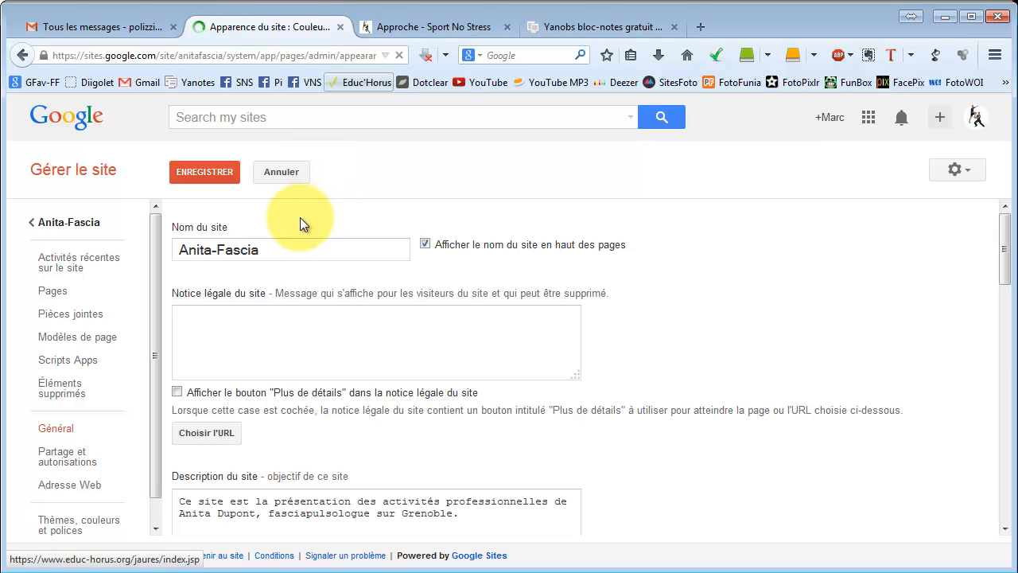
Set the site's base theme to Garden and save the change.
{"action": "left_click", "coordinate": [285, 245]}
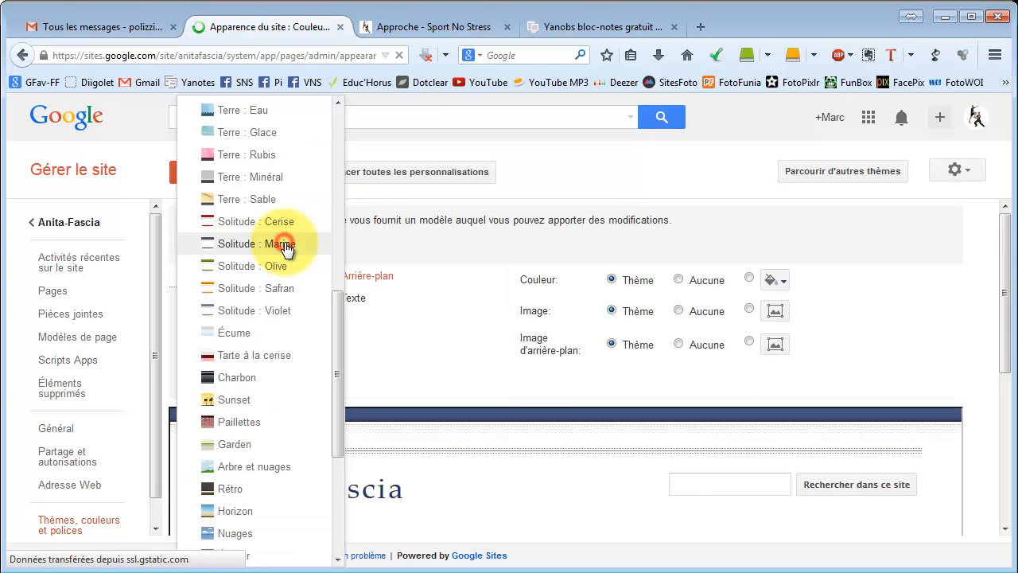
{"action": "left_click", "coordinate": [247, 446]}
{"action": "left_click", "coordinate": [206, 173]}
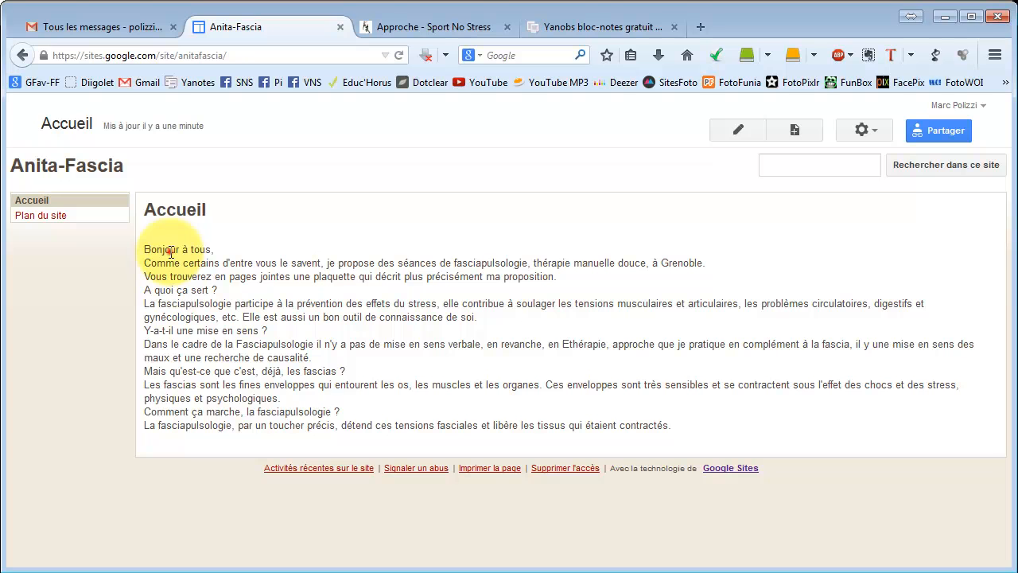
Reopen the site's theme settings, switch the base theme to Écolier, save and return to the site.
{"action": "left_click_drag", "start_coordinate": [171, 253], "coordinate": [177, 303]}
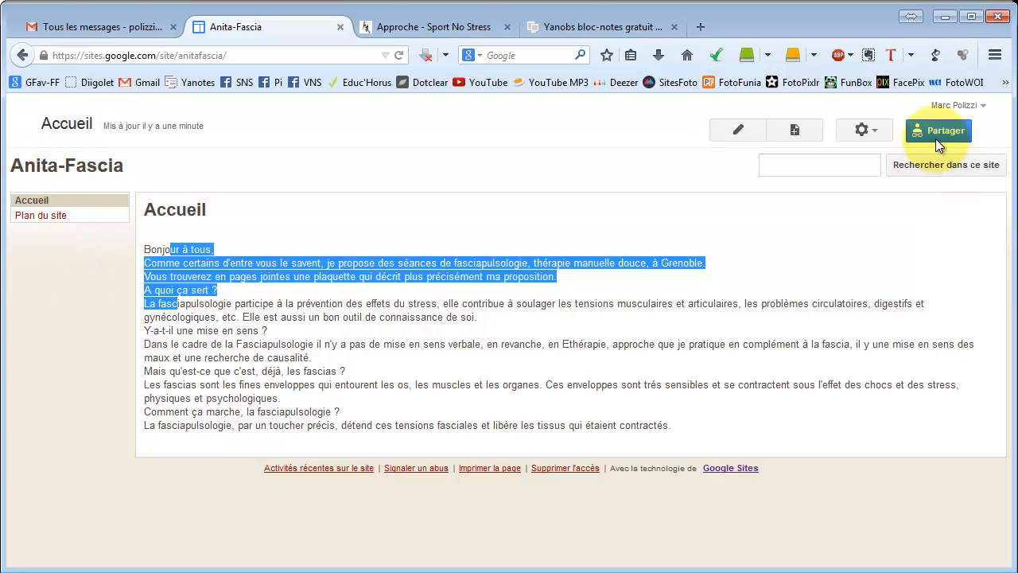
{"action": "left_click", "coordinate": [875, 130]}
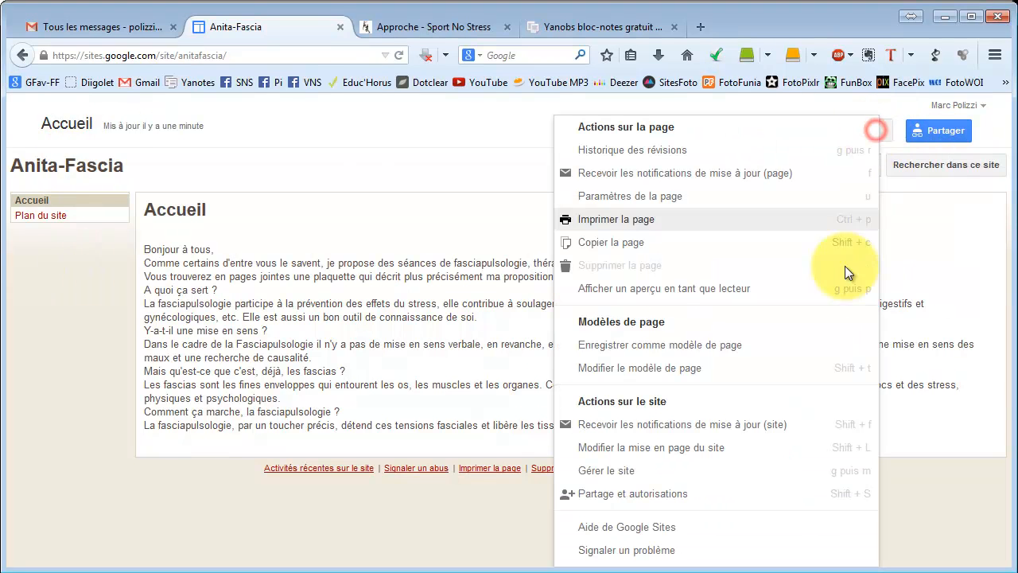
{"action": "left_click", "coordinate": [637, 473]}
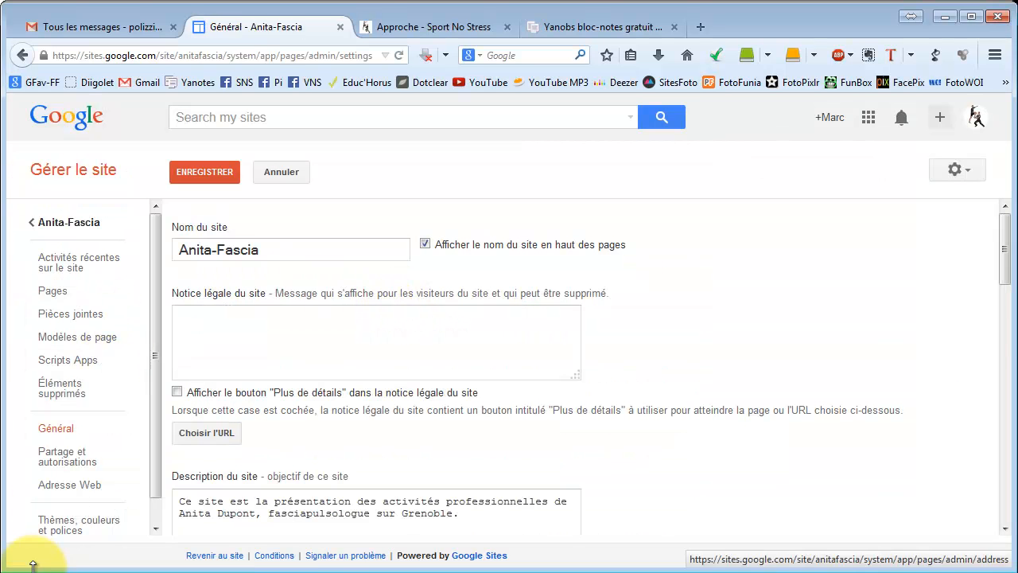
{"action": "left_click", "coordinate": [55, 526]}
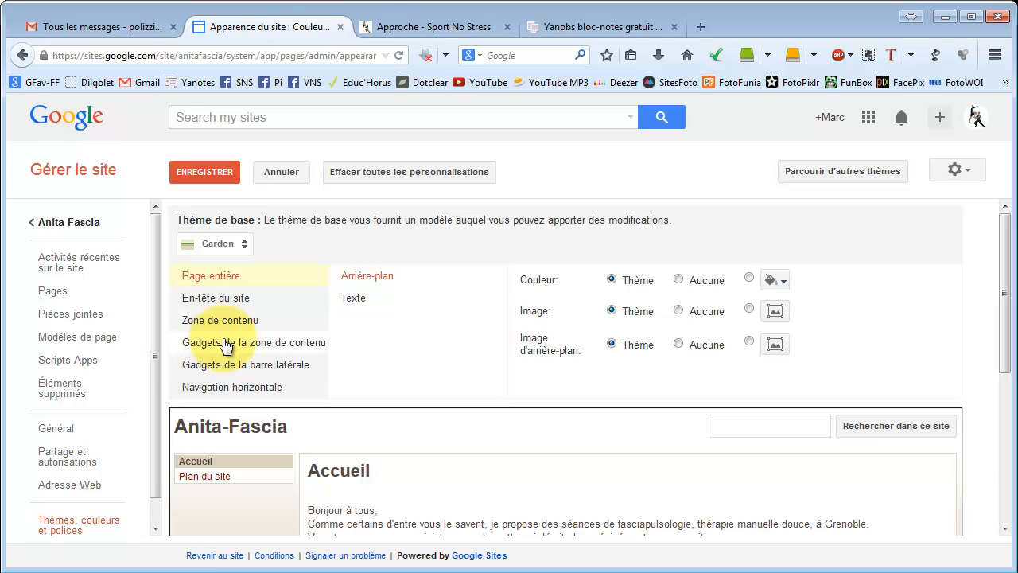
{"action": "left_click", "coordinate": [217, 244]}
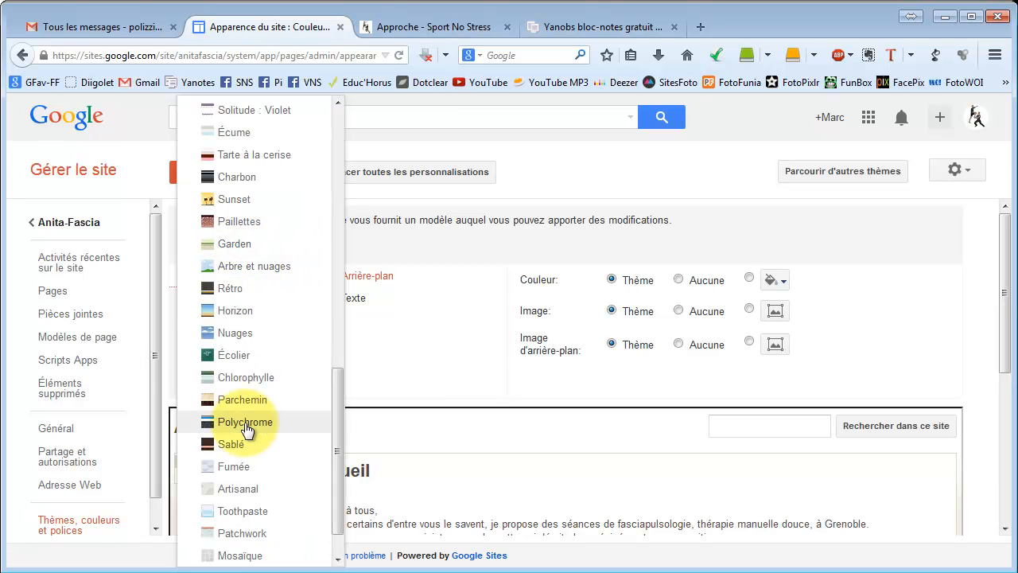
{"action": "left_click", "coordinate": [246, 365]}
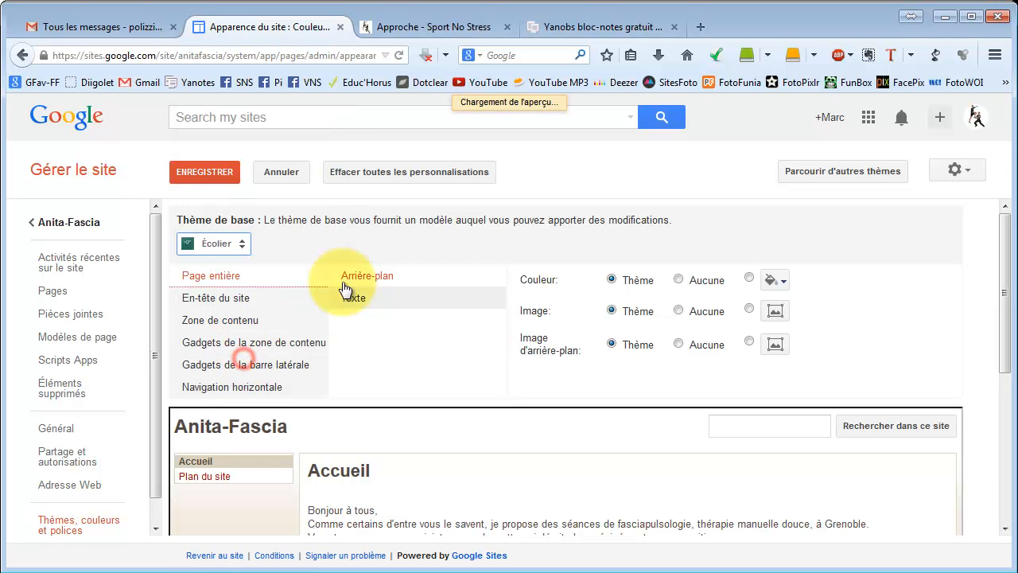
{"action": "left_click", "coordinate": [213, 173]}
{"action": "left_click", "coordinate": [70, 222]}
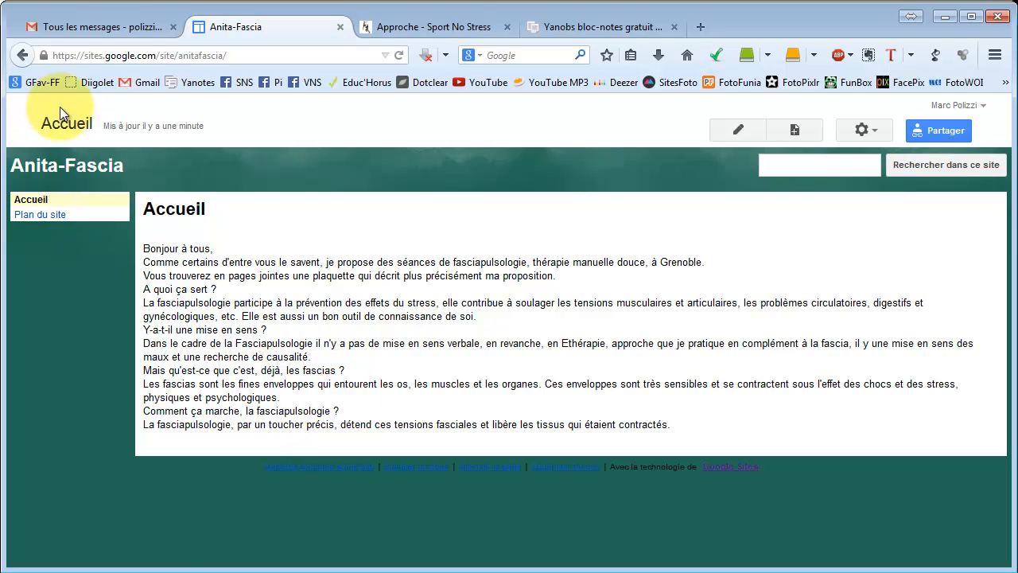
Reopen the site's theme settings, switch the base theme to Solitude : Marine, save and return to the site.
{"action": "left_click", "coordinate": [863, 131]}
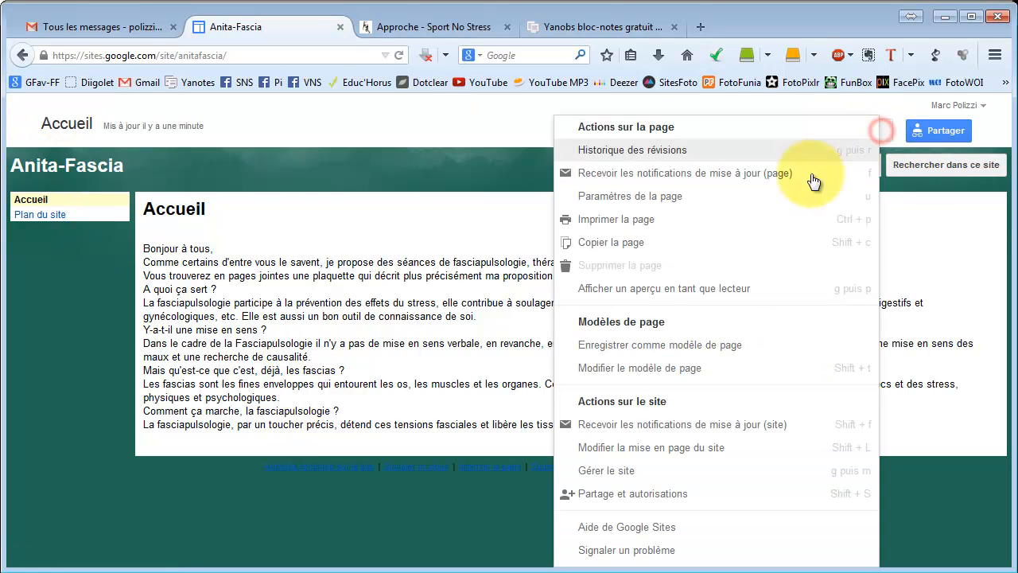
{"action": "left_click", "coordinate": [654, 473]}
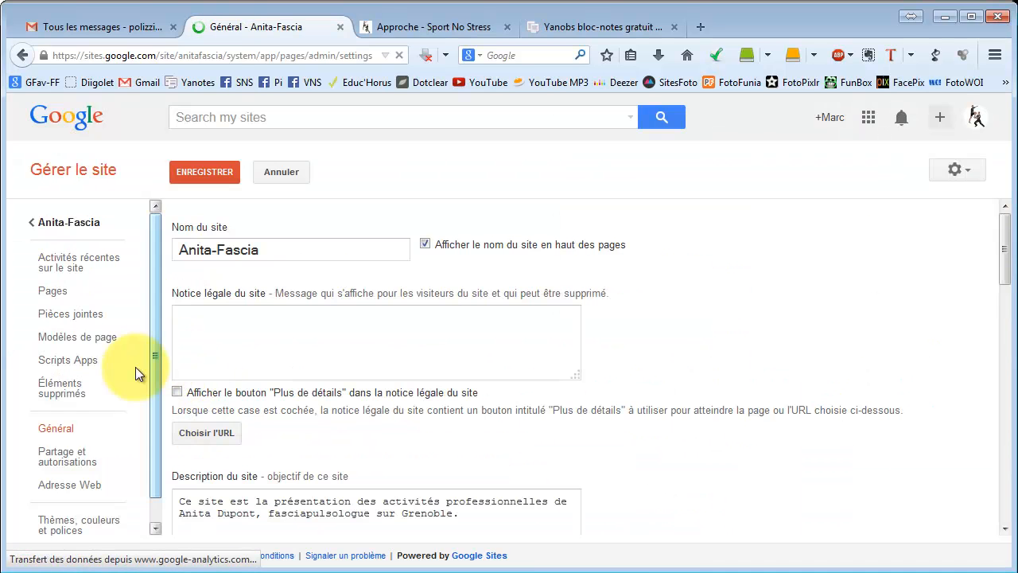
{"action": "left_click", "coordinate": [83, 522]}
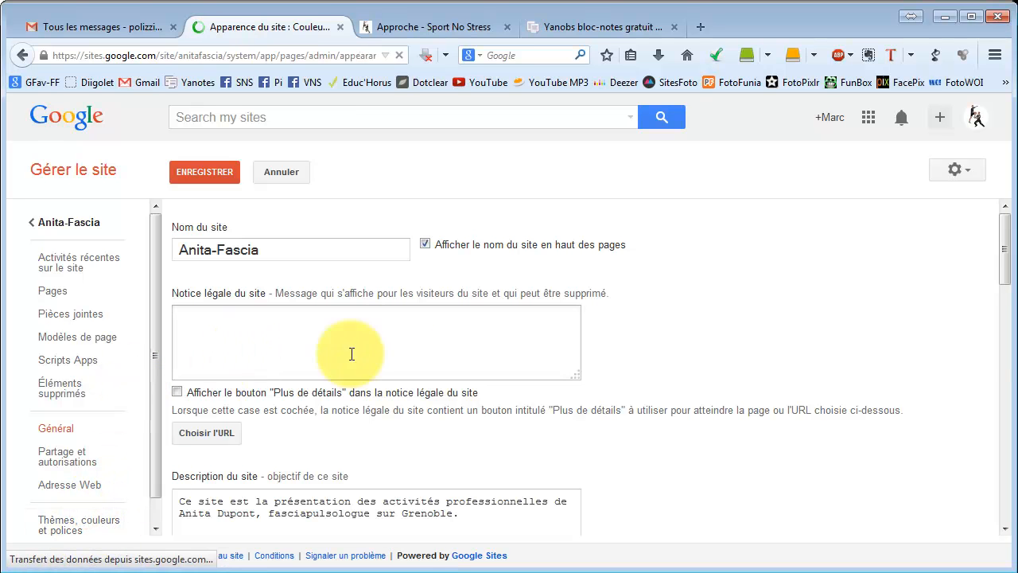
{"action": "left_click", "coordinate": [241, 249]}
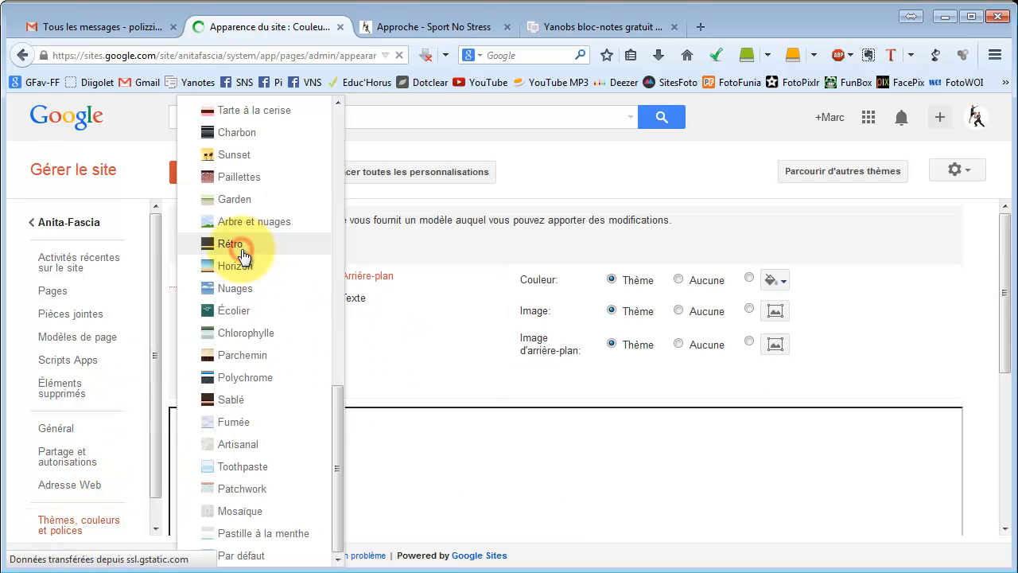
{"action": "left_click_drag", "start_coordinate": [335, 405], "coordinate": [335, 295]}
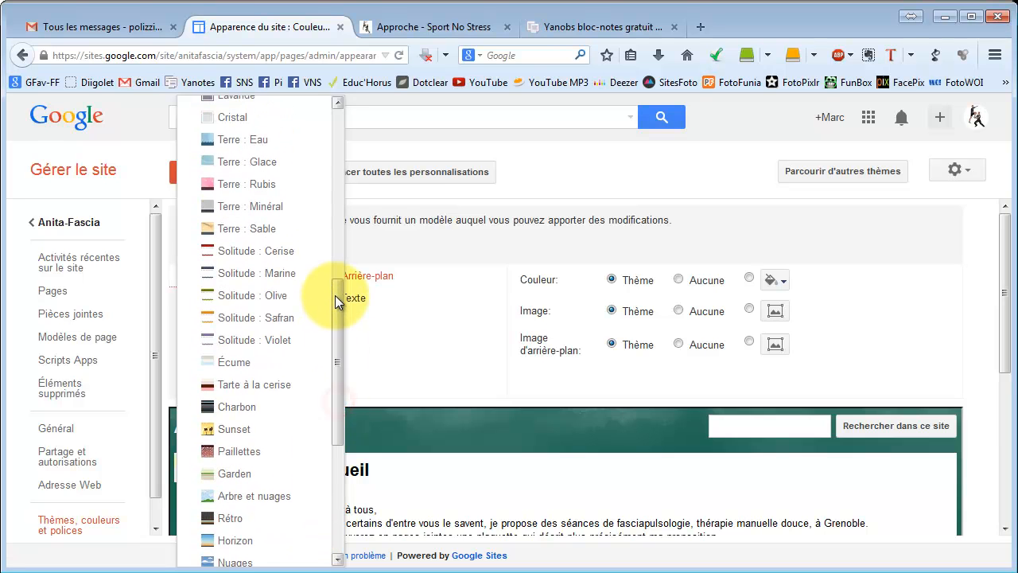
{"action": "left_click", "coordinate": [263, 272]}
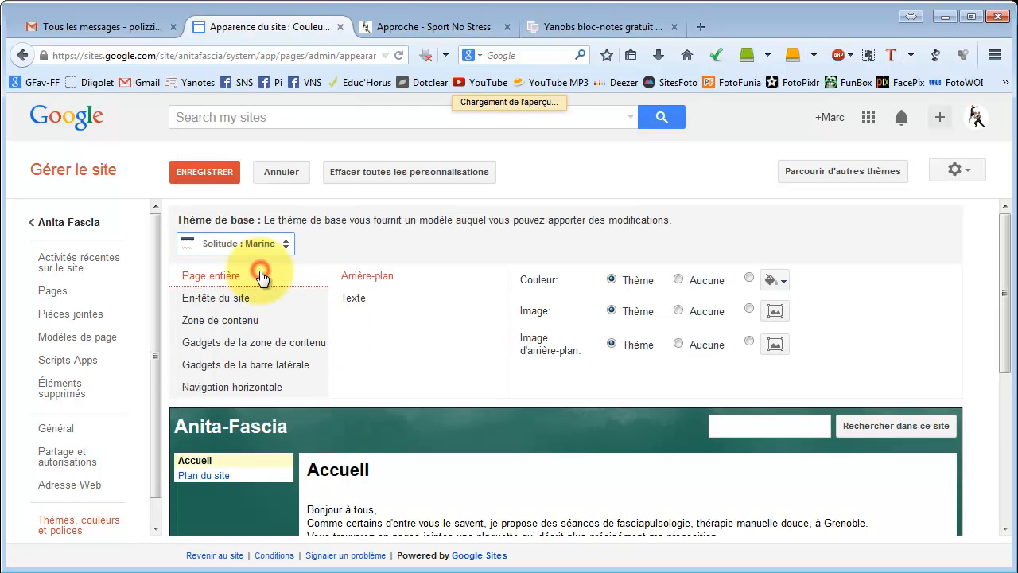
{"action": "left_click", "coordinate": [206, 173]}
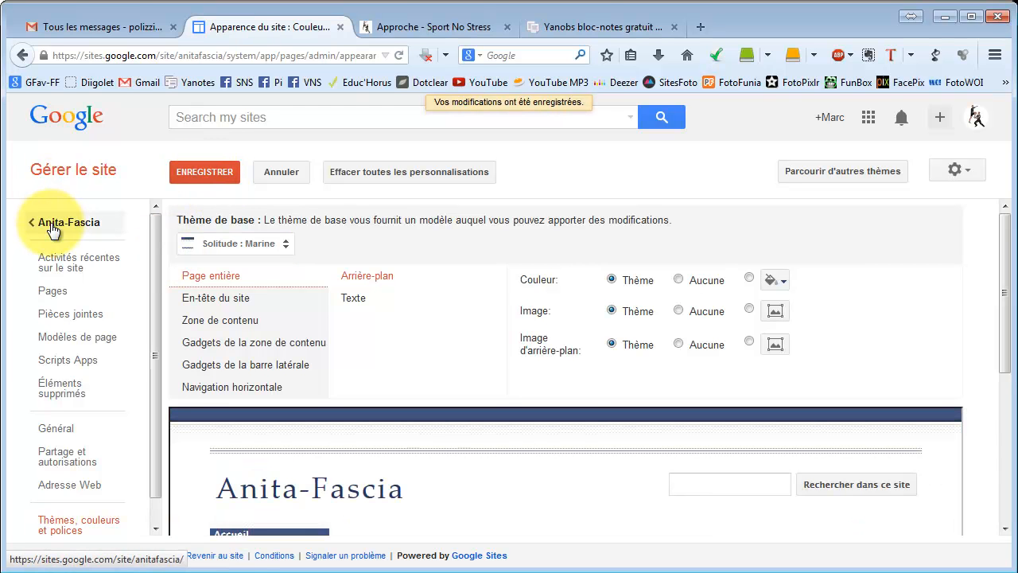
{"action": "left_click", "coordinate": [52, 226]}
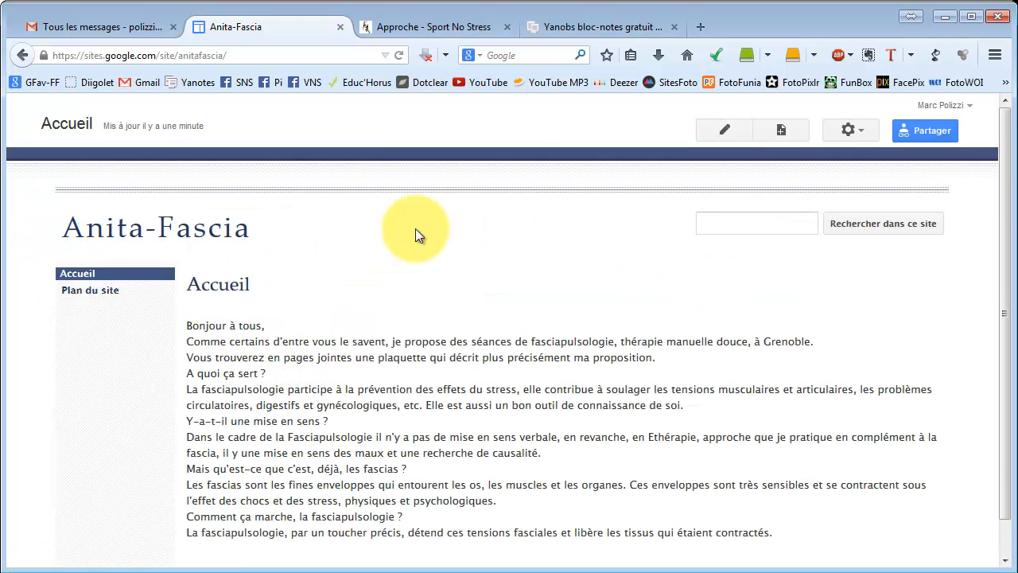
Edit the home page and format the line "A quoi ça sert ?" as Sous-titre (T3).
{"action": "left_click", "coordinate": [724, 137]}
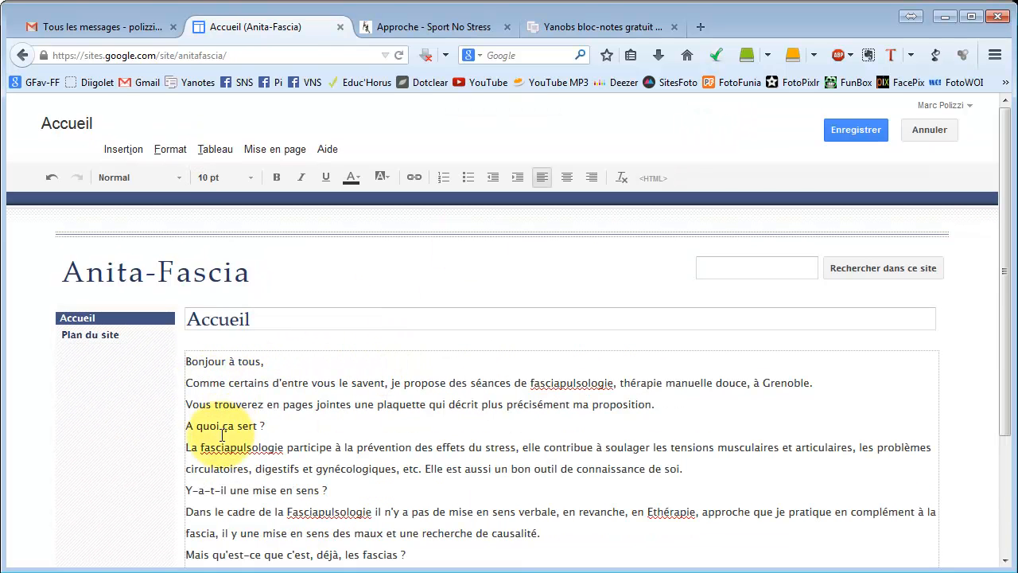
{"action": "left_click", "coordinate": [220, 427]}
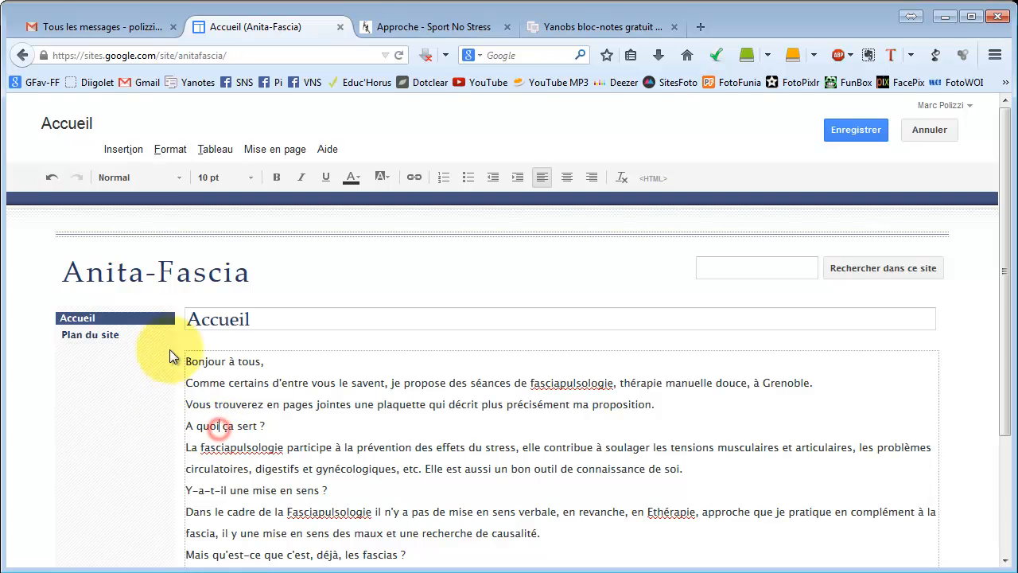
{"action": "left_click", "coordinate": [171, 150]}
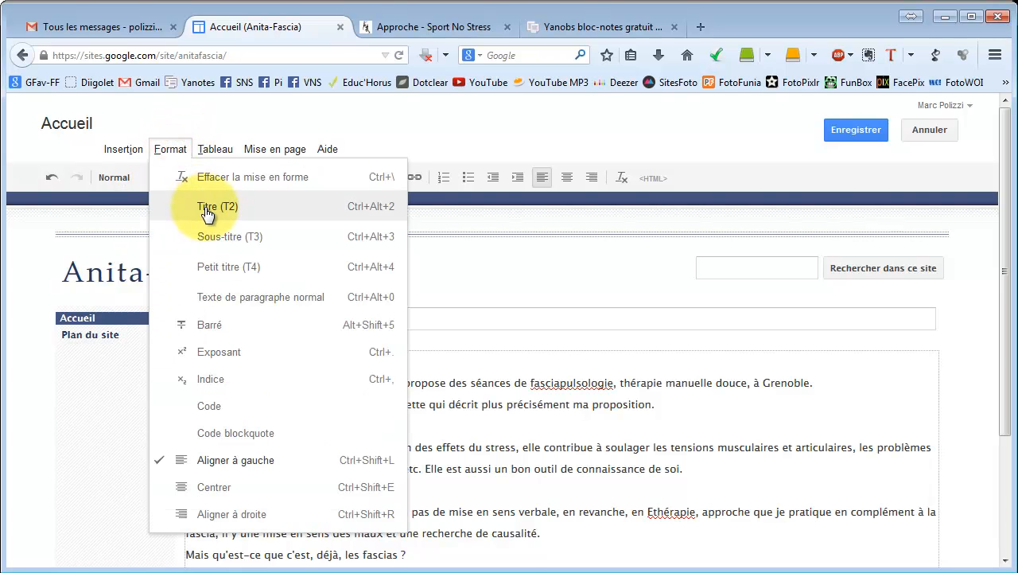
{"action": "left_click", "coordinate": [227, 236]}
Format the line "Y-a-t-il une mise en sens ?" as Petit titre (T4).
{"action": "scroll", "coordinate": [318, 386], "scroll_direction": "down", "scroll_amount": 3}
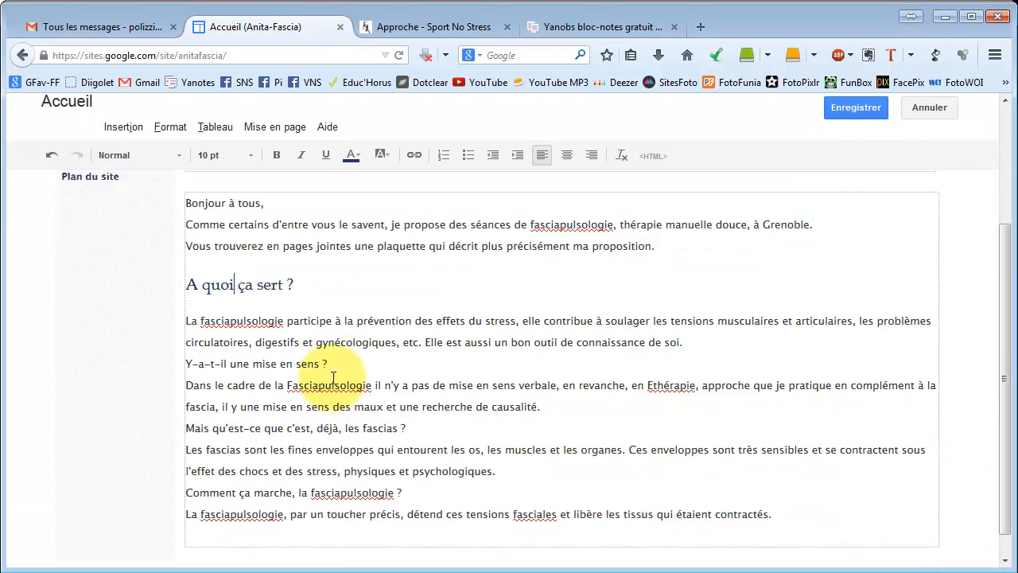
{"action": "scroll", "coordinate": [332, 377], "scroll_direction": "down", "scroll_amount": 1}
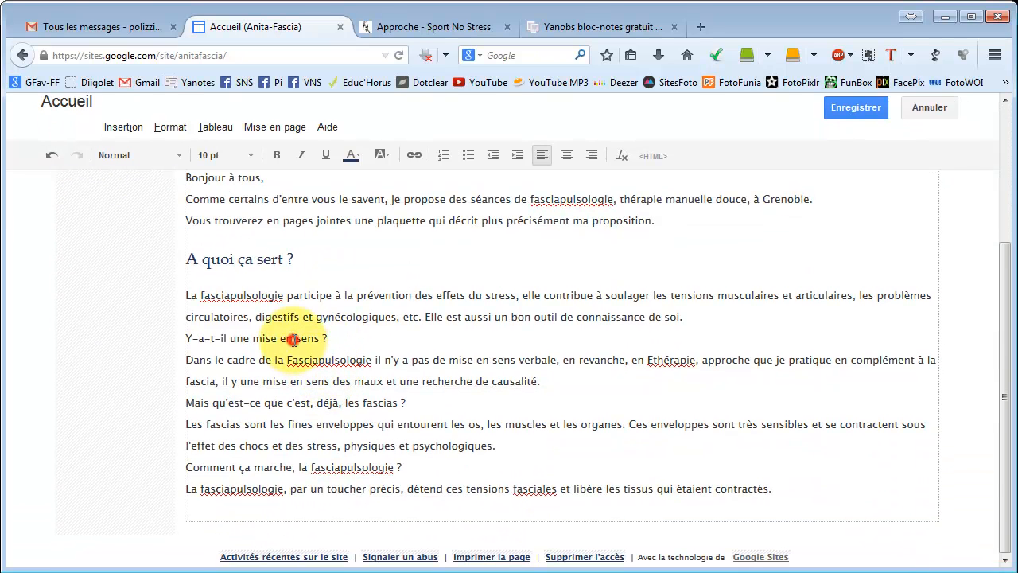
{"action": "left_click", "coordinate": [171, 128]}
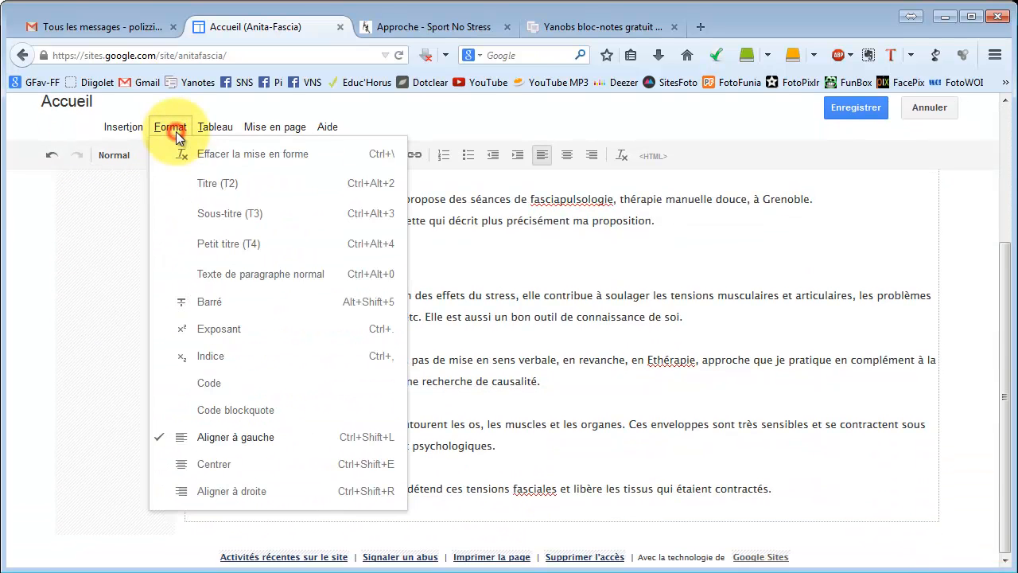
{"action": "left_click", "coordinate": [212, 245]}
Format the opening line "Bonjour à tous," as Sous-titre (T3).
{"action": "scroll", "coordinate": [351, 358], "scroll_direction": "up", "scroll_amount": 5}
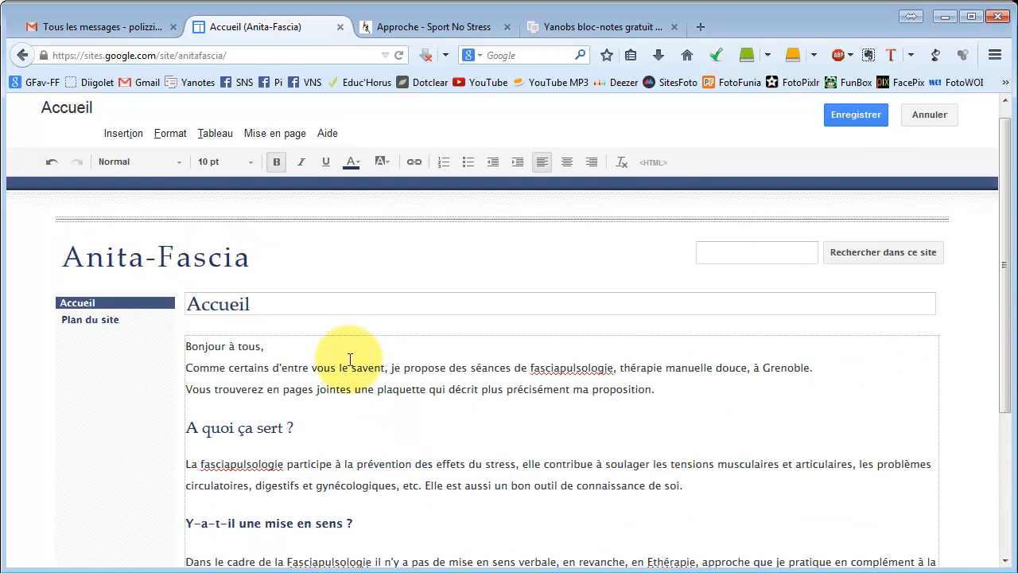
{"action": "left_click", "coordinate": [242, 346]}
{"action": "left_click", "coordinate": [176, 137]}
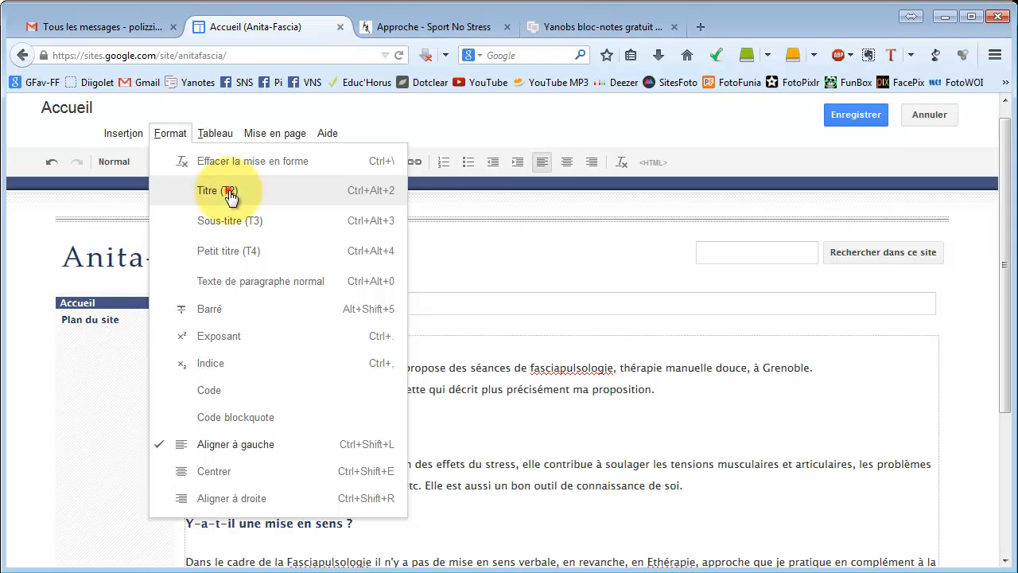
{"action": "left_click", "coordinate": [228, 191]}
{"action": "left_click", "coordinate": [169, 136]}
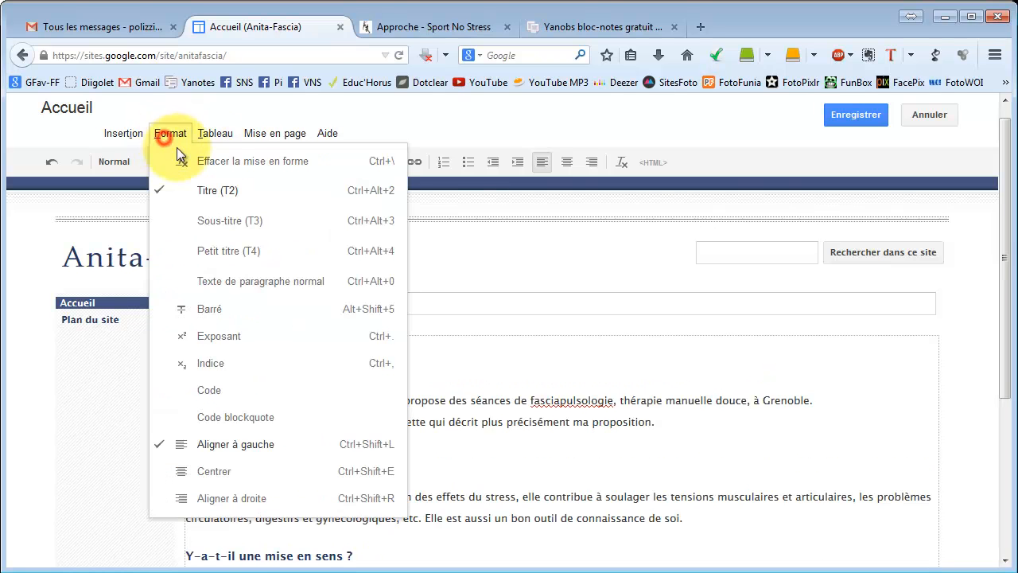
{"action": "left_click", "coordinate": [231, 220]}
Make the word "fasciapulsologie" in the first sentence bold.
{"action": "left_click", "coordinate": [327, 402]}
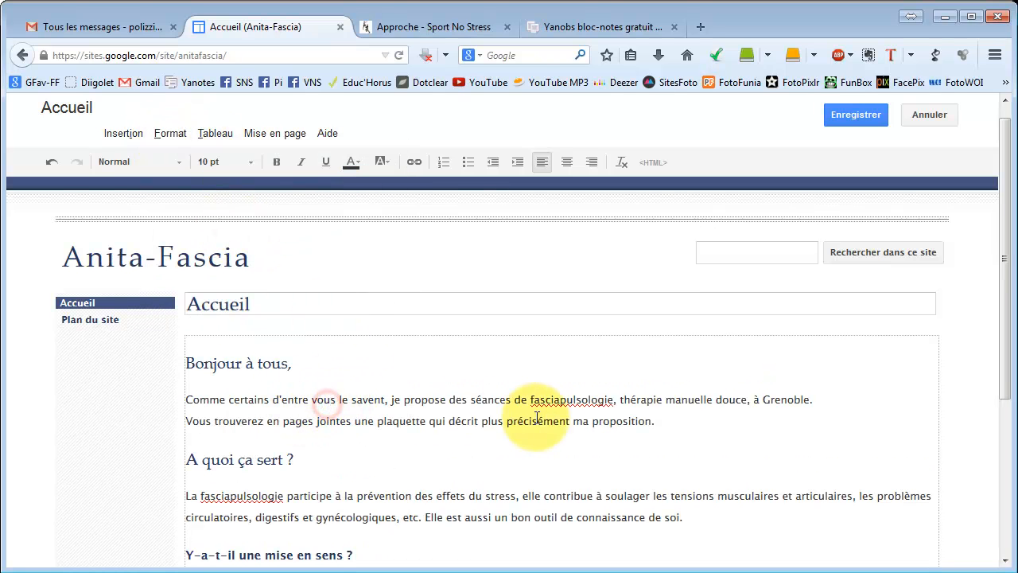
{"action": "left_click", "coordinate": [667, 413]}
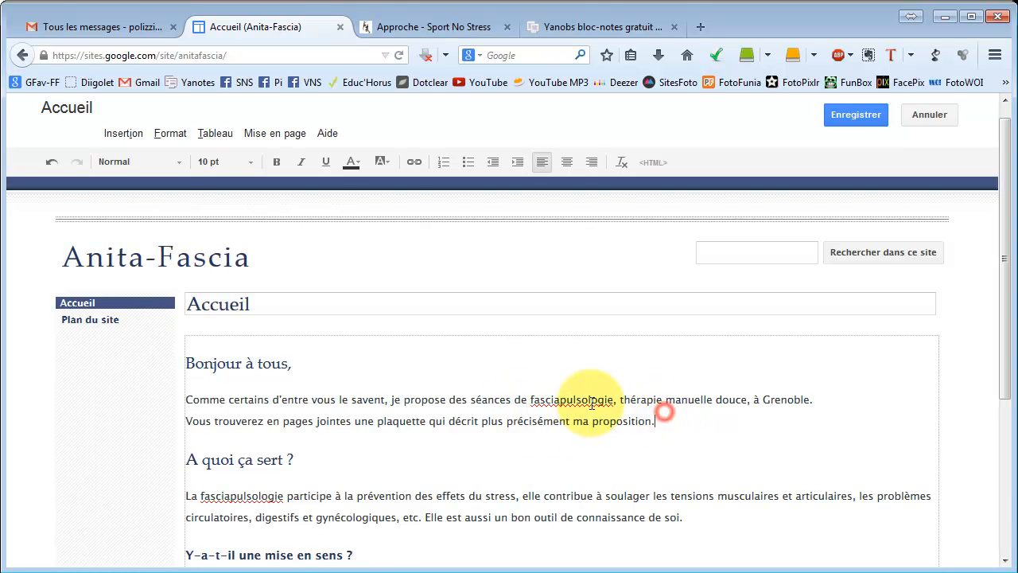
{"action": "scroll", "coordinate": [592, 407], "scroll_direction": "down", "scroll_amount": 3}
{"action": "scroll", "coordinate": [562, 355], "scroll_direction": "up", "scroll_amount": 3}
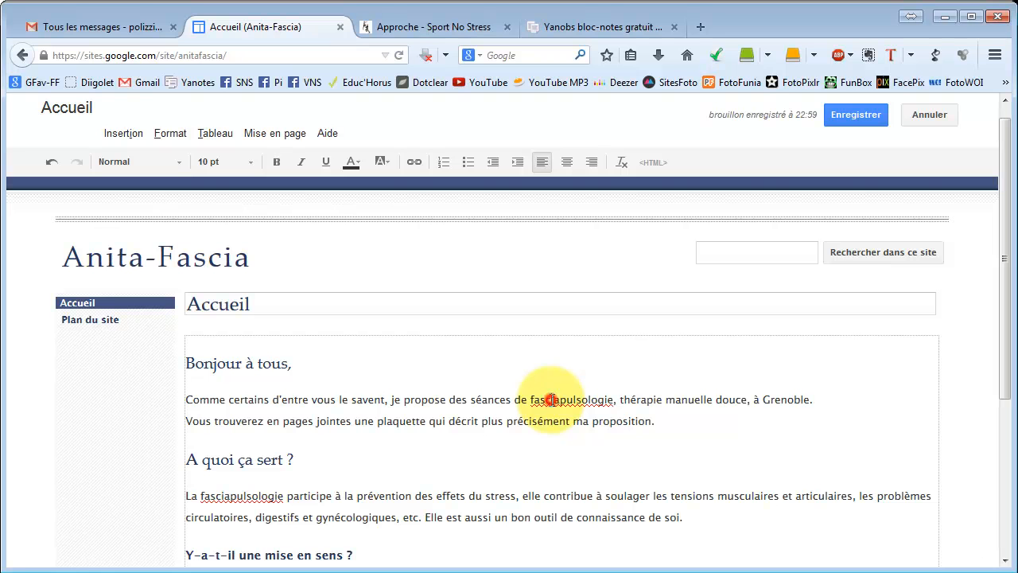
{"action": "left_click", "coordinate": [277, 163]}
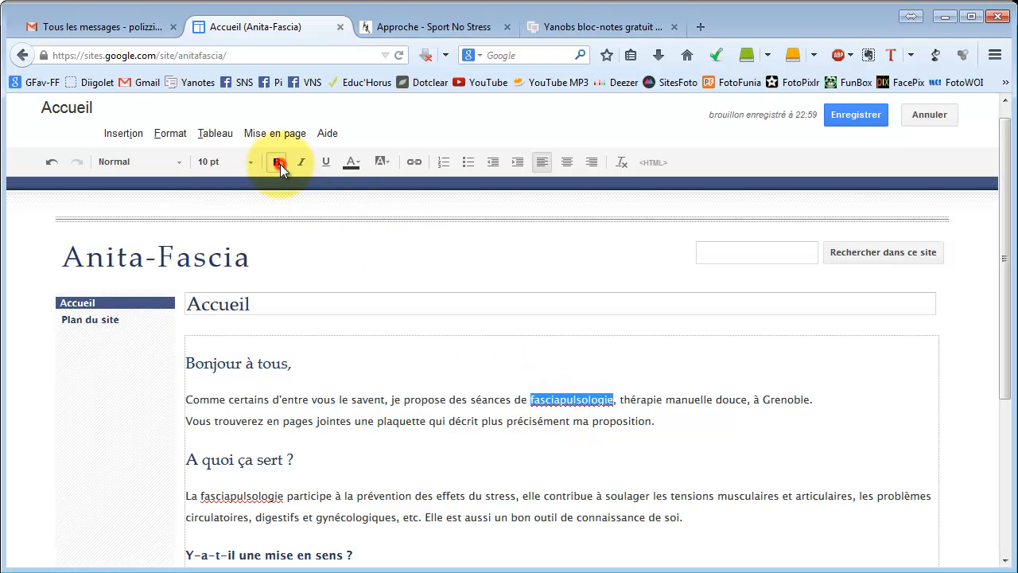
{"action": "left_click", "coordinate": [637, 398]}
Format the line "Mais qu'est-ce que c'est, déjà, les fascias ?" as Petit titre (T4).
{"action": "scroll", "coordinate": [509, 455], "scroll_direction": "down", "scroll_amount": 4}
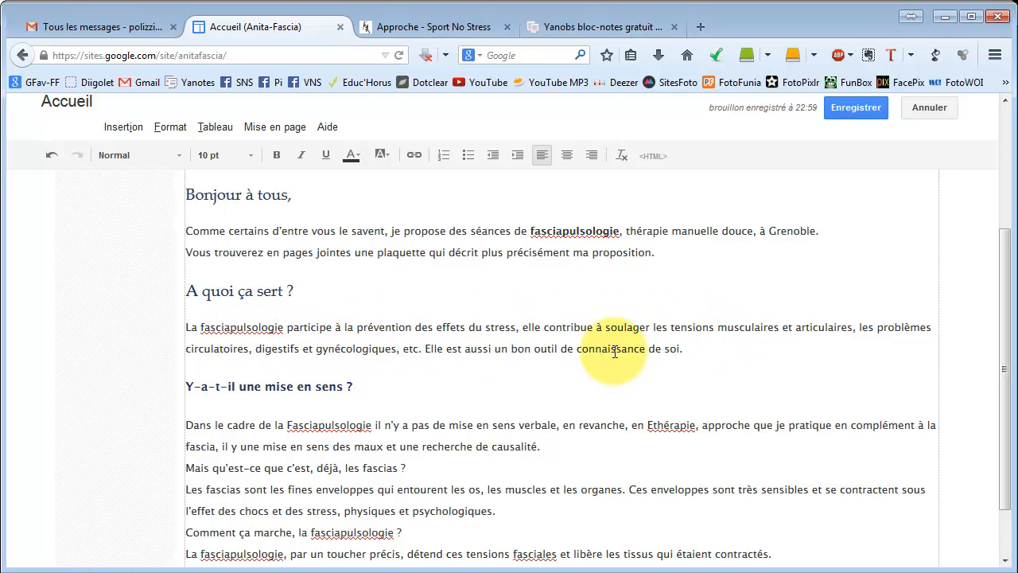
{"action": "scroll", "coordinate": [477, 359], "scroll_direction": "down", "scroll_amount": 2}
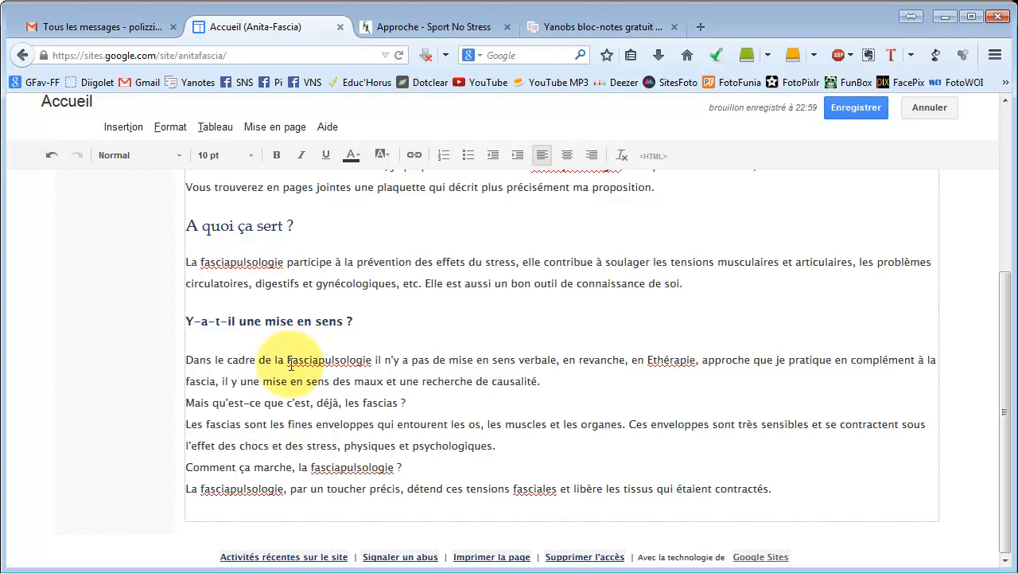
{"action": "left_click", "coordinate": [265, 324]}
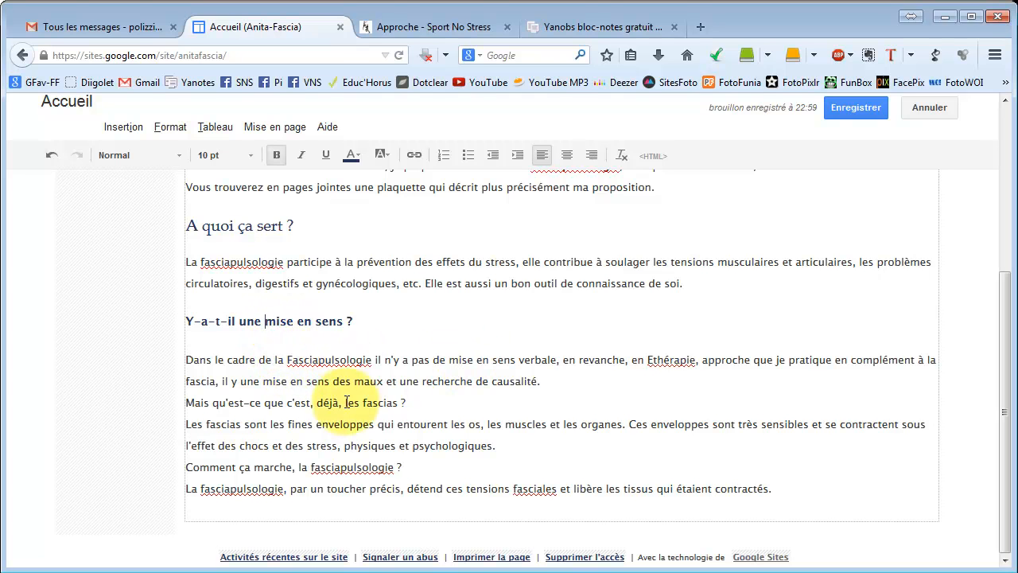
{"action": "left_click", "coordinate": [312, 403]}
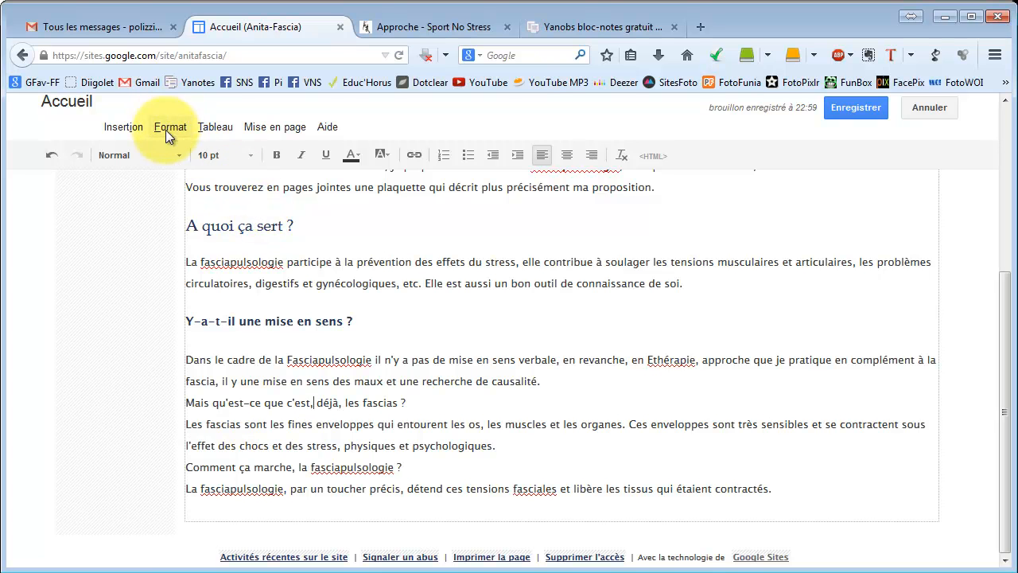
{"action": "left_click", "coordinate": [167, 129]}
{"action": "left_click", "coordinate": [213, 237]}
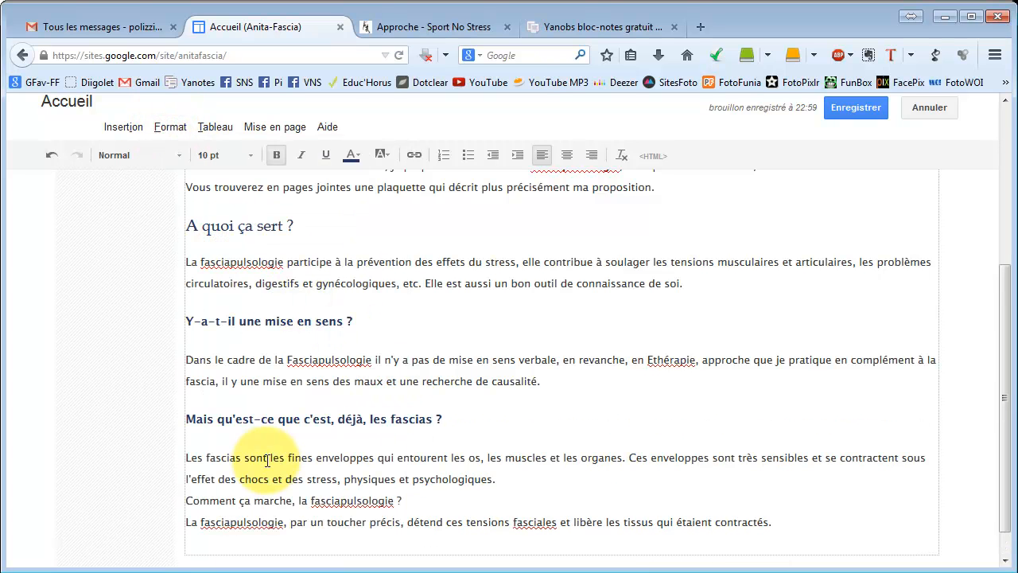
Format the line "Comment ça marche, la fasciapulsologie ?" as Petit titre (T4).
{"action": "left_click", "coordinate": [273, 503]}
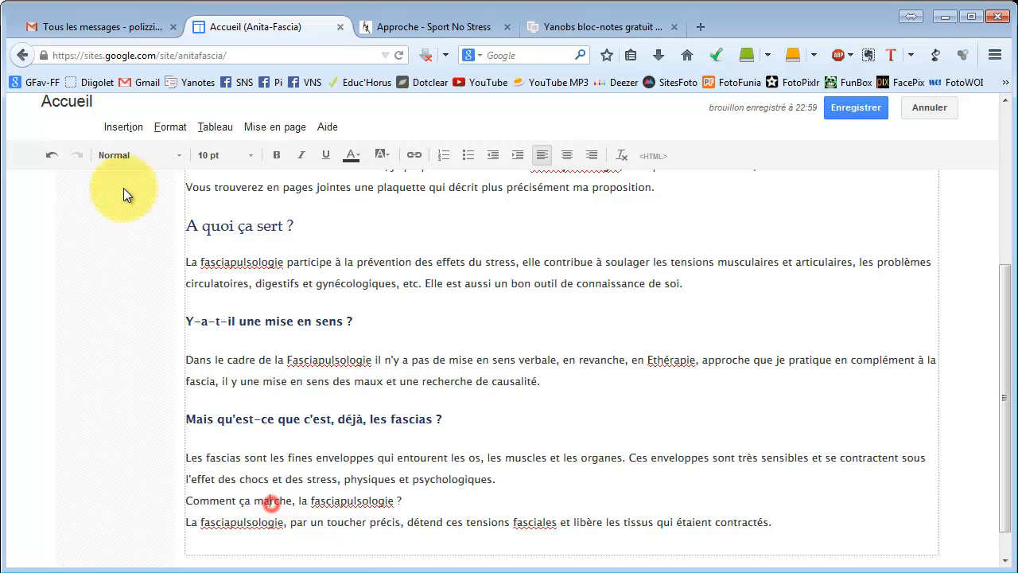
{"action": "left_click", "coordinate": [166, 127]}
{"action": "left_click", "coordinate": [200, 246]}
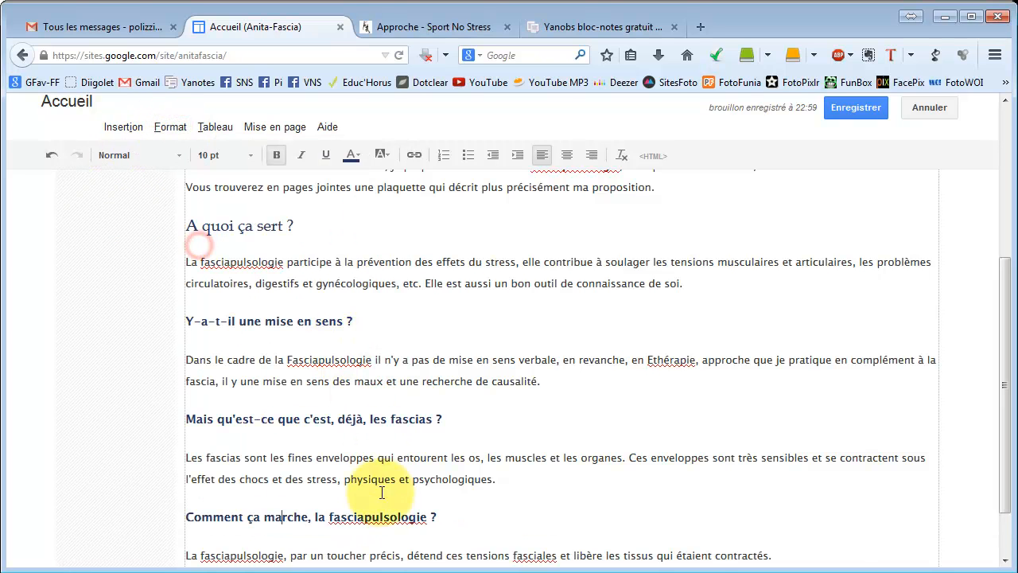
Check the formatted home page text and save the page edits.
{"action": "scroll", "coordinate": [404, 426], "scroll_direction": "down", "scroll_amount": 2}
{"action": "left_click", "coordinate": [250, 491]}
{"action": "left_click", "coordinate": [609, 473]}
{"action": "scroll", "coordinate": [480, 416], "scroll_direction": "up", "scroll_amount": 4}
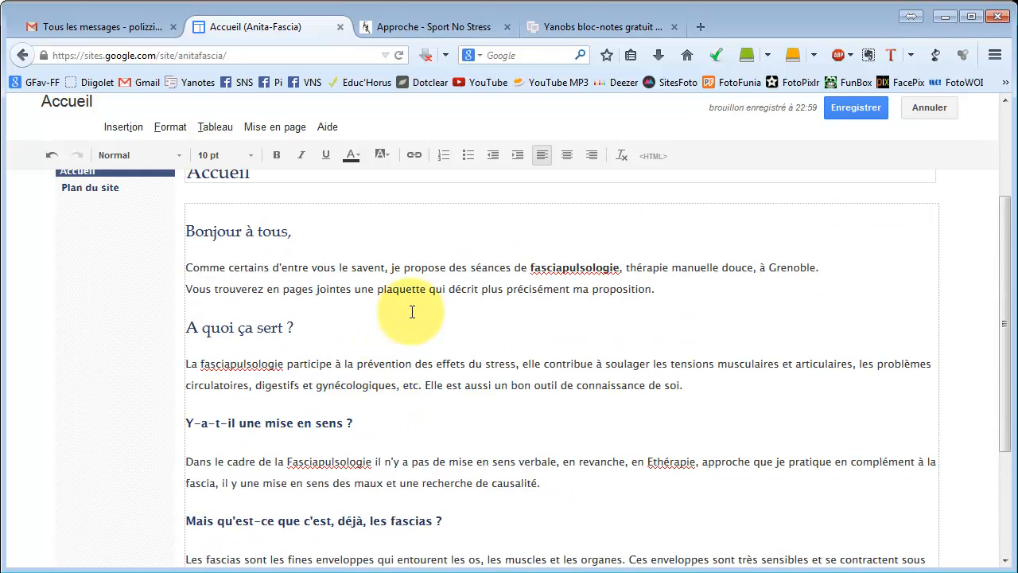
{"action": "left_click", "coordinate": [280, 463]}
{"action": "left_click", "coordinate": [225, 367]}
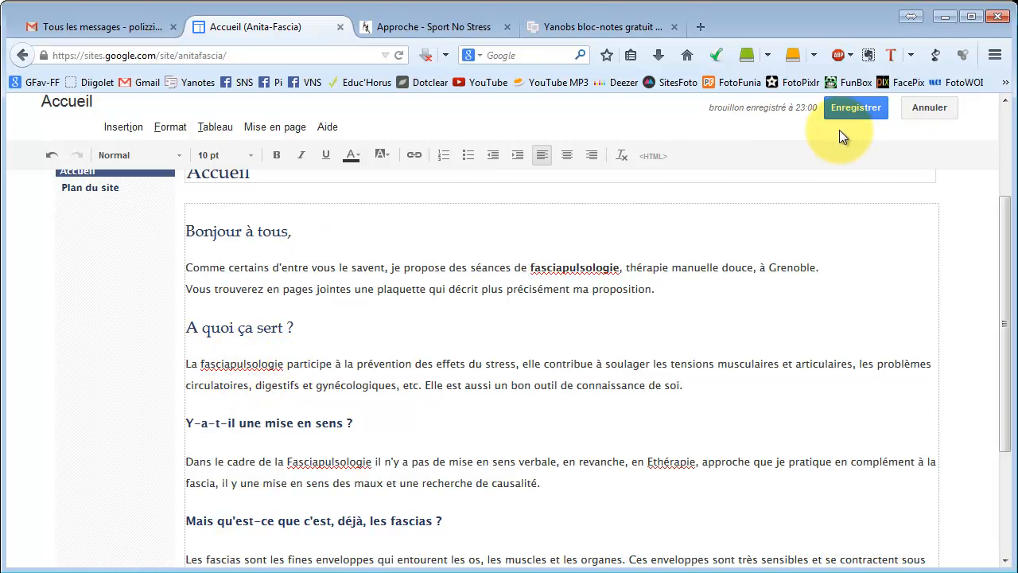
{"action": "left_click", "coordinate": [858, 113]}
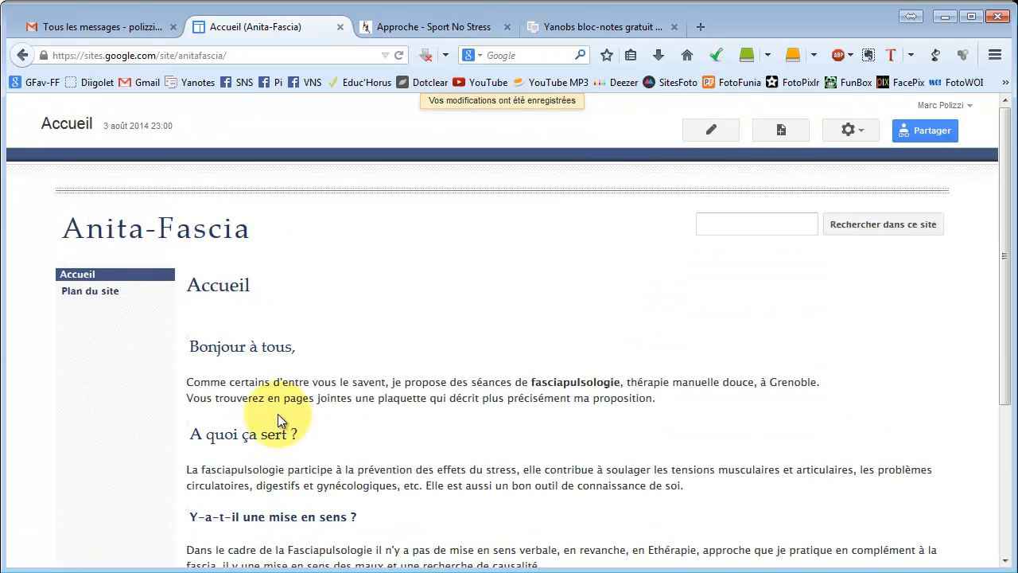
Apply and save the Écolier base theme for the site and return to the home page to review it.
{"action": "left_click", "coordinate": [850, 131]}
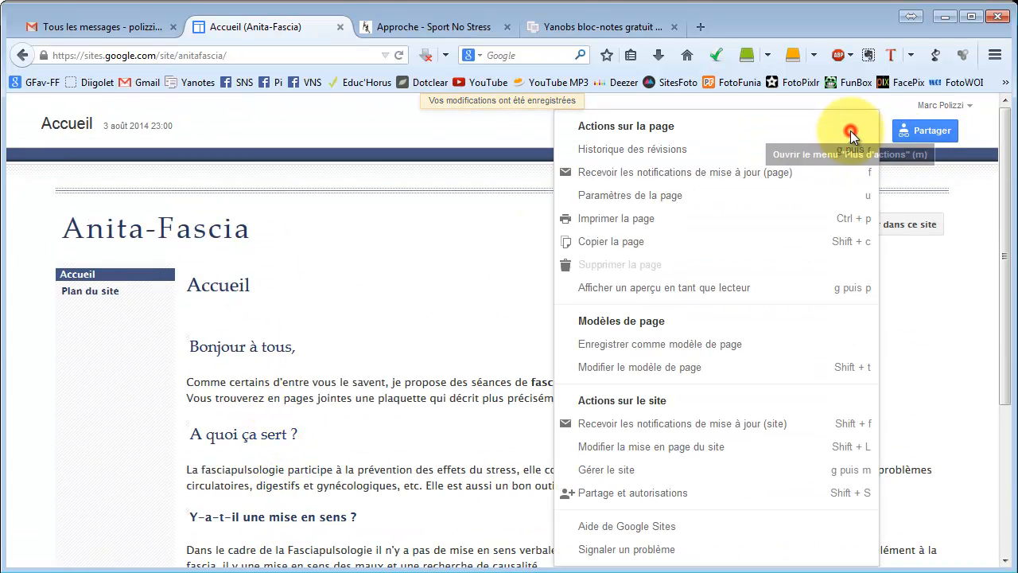
{"action": "left_click", "coordinate": [660, 473]}
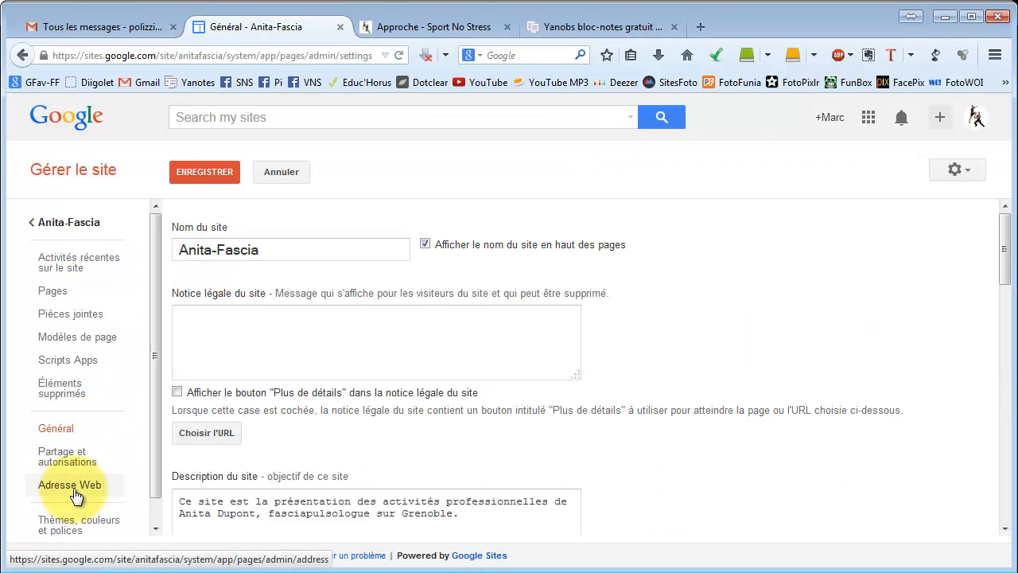
{"action": "left_click", "coordinate": [71, 519]}
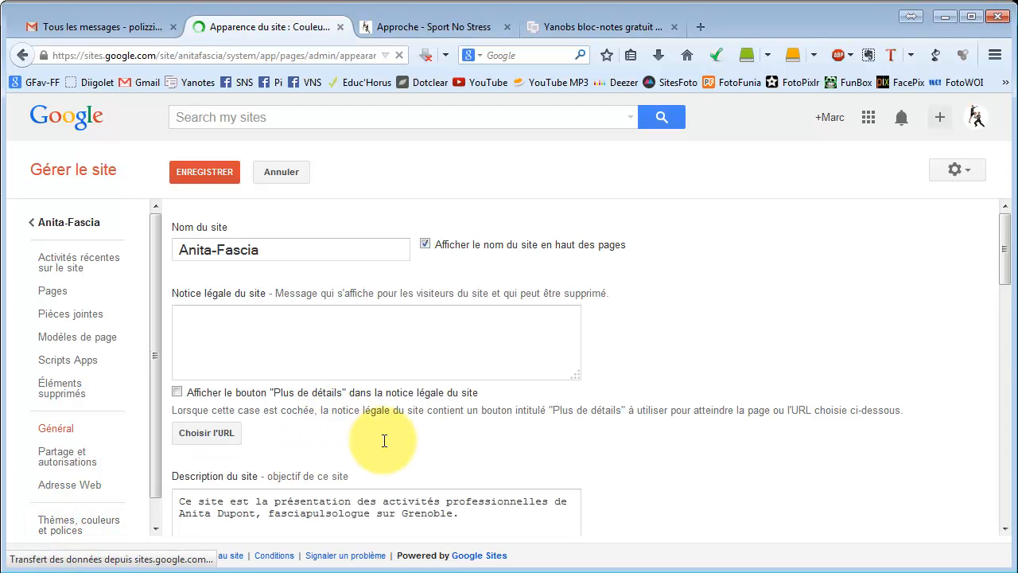
{"action": "left_click", "coordinate": [284, 247]}
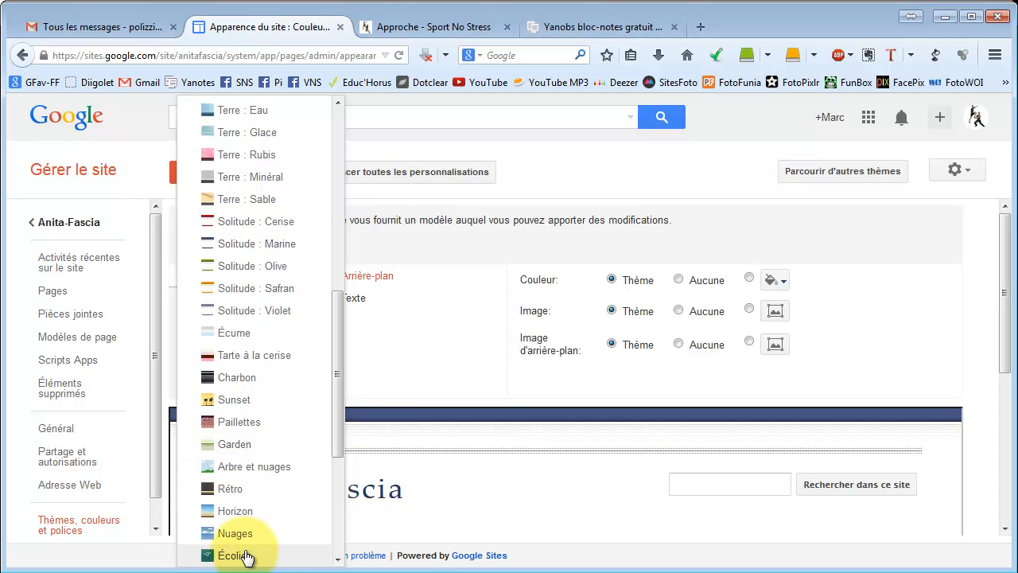
{"action": "left_click", "coordinate": [243, 557]}
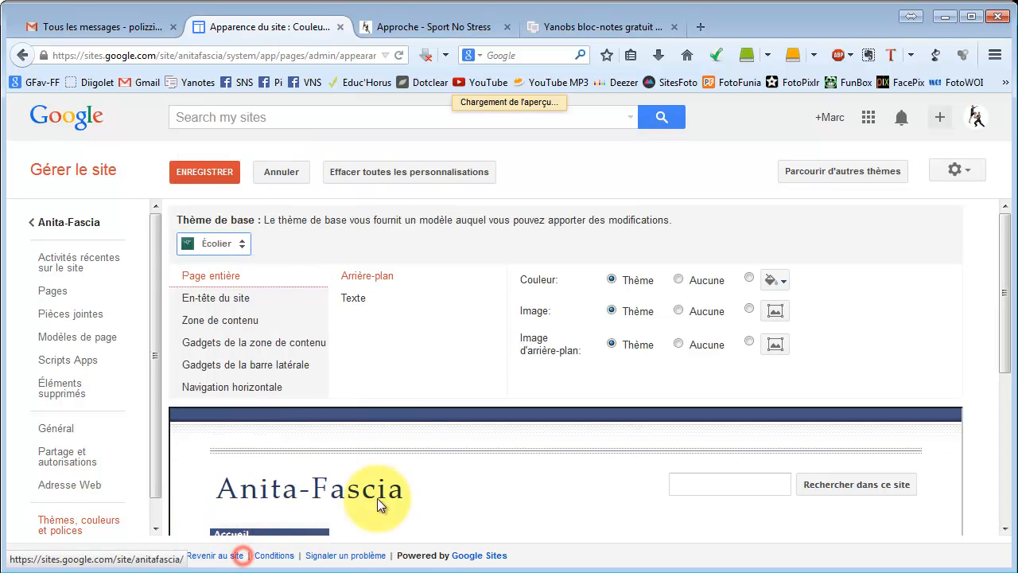
{"action": "left_click", "coordinate": [197, 175]}
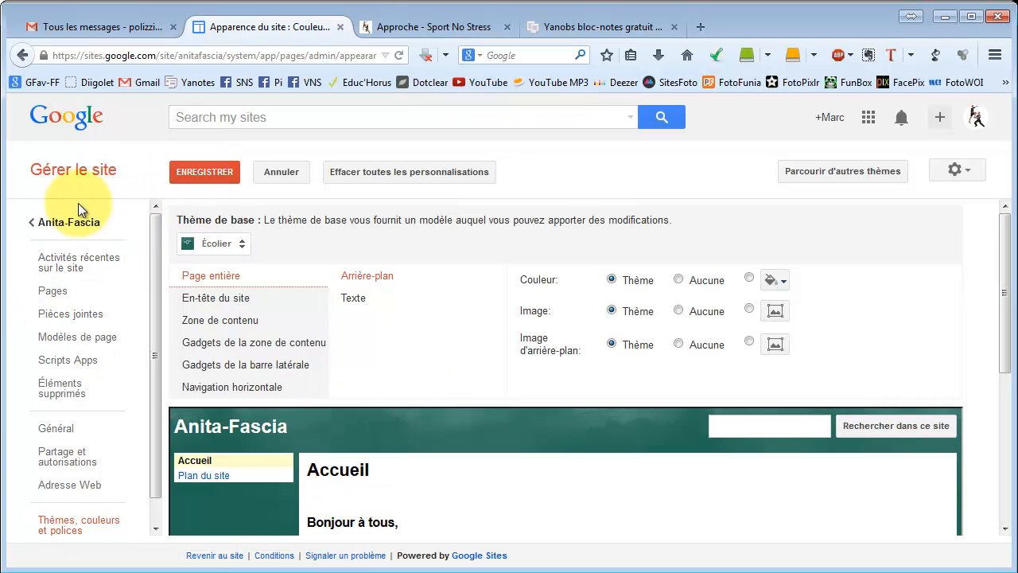
{"action": "left_click", "coordinate": [69, 228]}
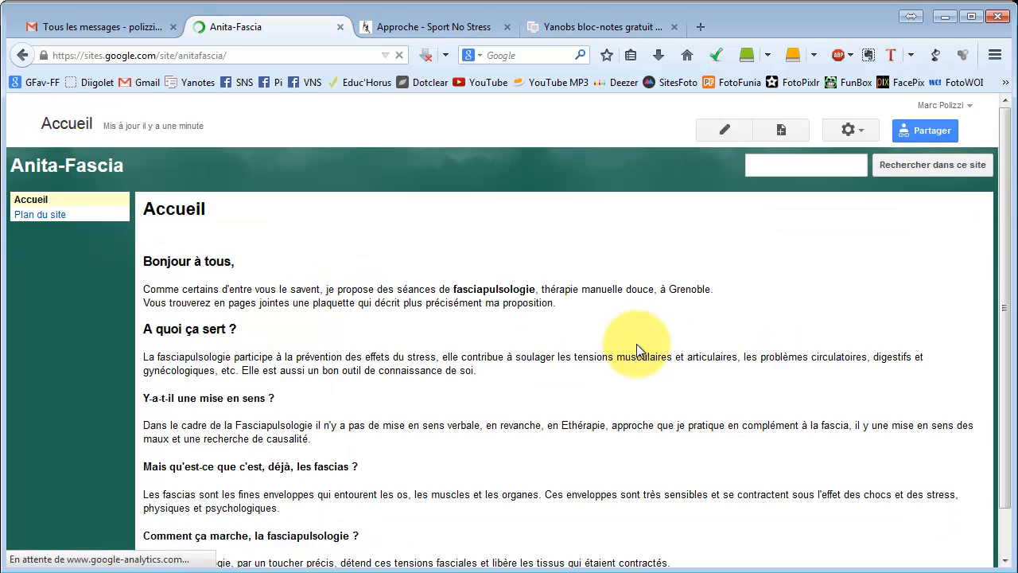
{"action": "scroll", "coordinate": [263, 342], "scroll_direction": "down", "scroll_amount": 1}
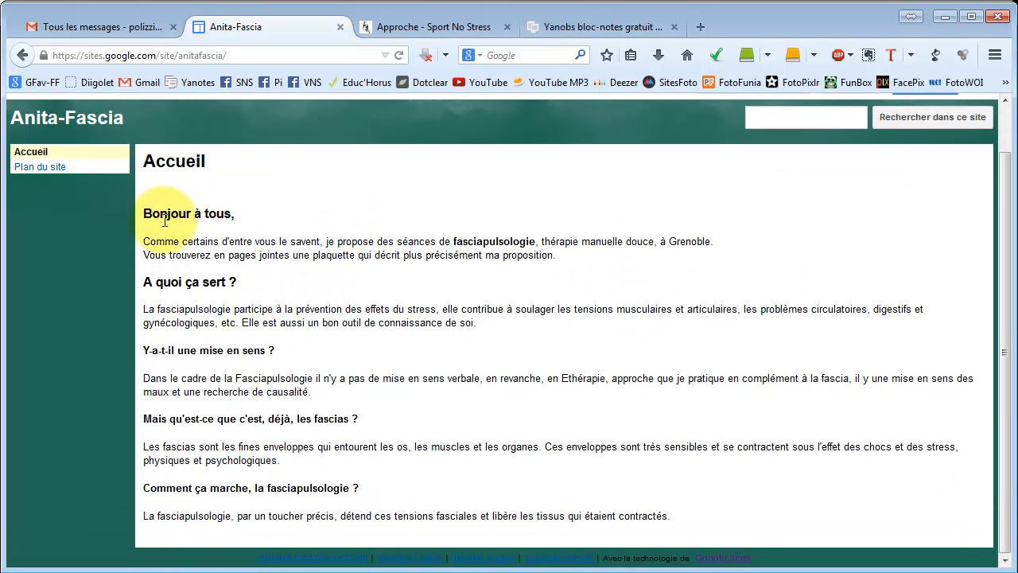
{"action": "scroll", "coordinate": [199, 198], "scroll_direction": "up", "scroll_amount": 1}
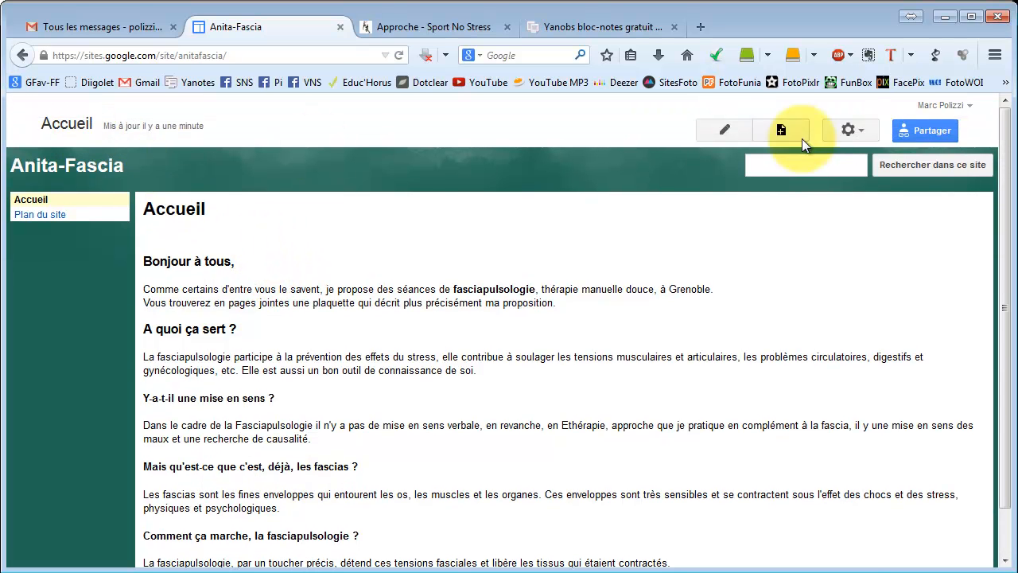
Change the site's base theme to Solitude : Marine, save it, and return to the home page.
{"action": "left_click", "coordinate": [849, 130]}
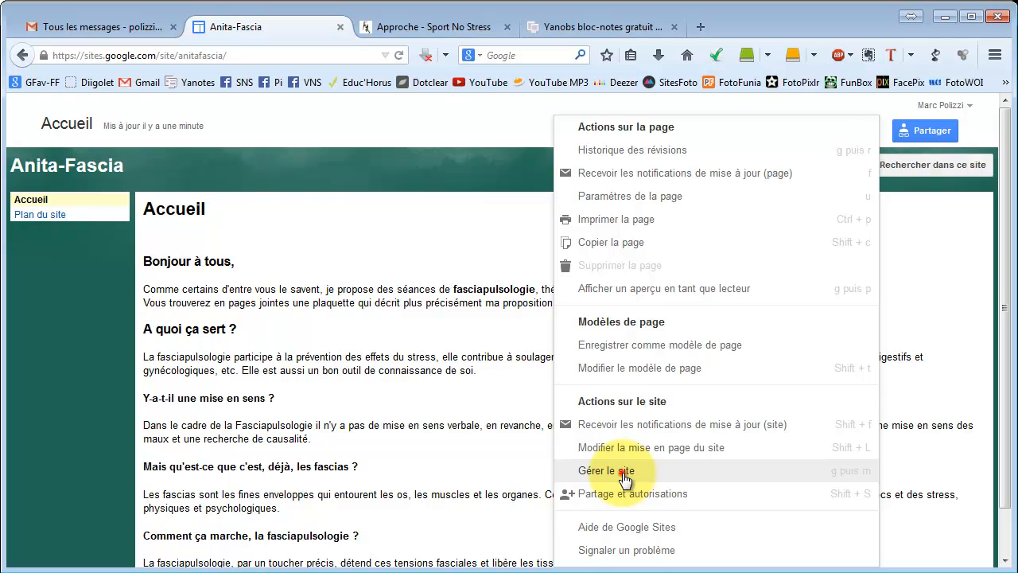
{"action": "left_click", "coordinate": [625, 473]}
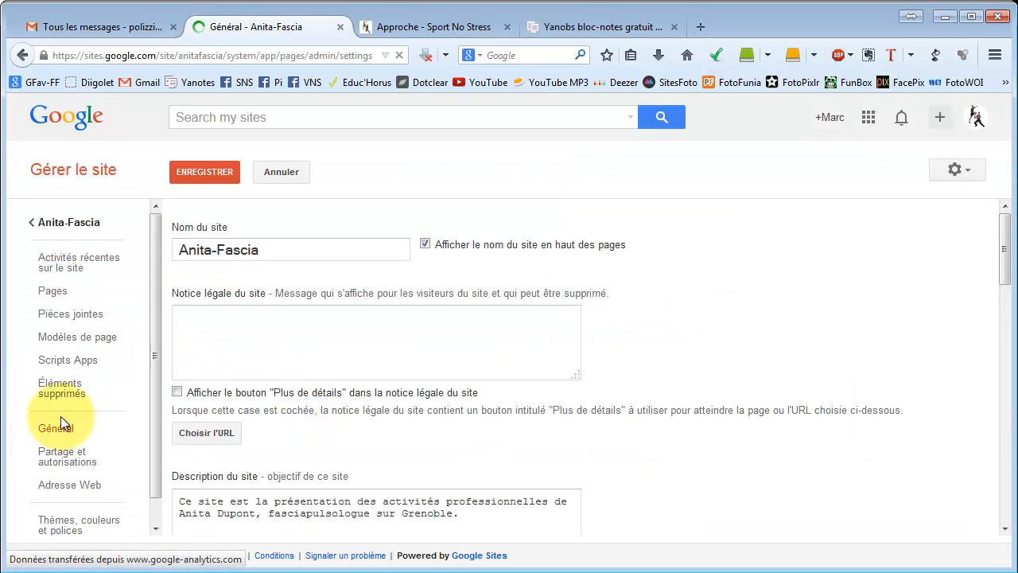
{"action": "left_click", "coordinate": [67, 522]}
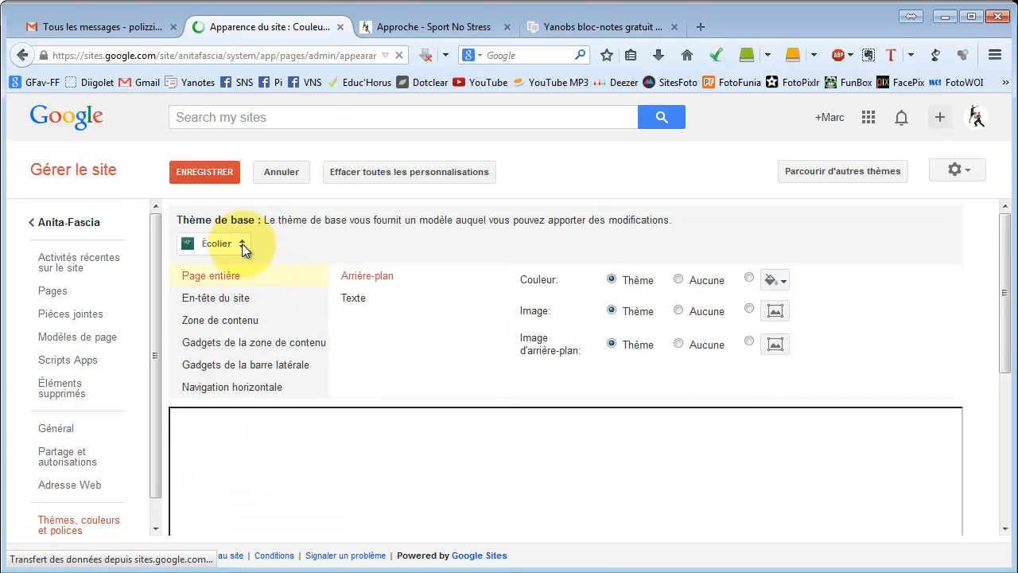
{"action": "left_click", "coordinate": [241, 248]}
{"action": "left_click_drag", "start_coordinate": [337, 405], "coordinate": [337, 284]}
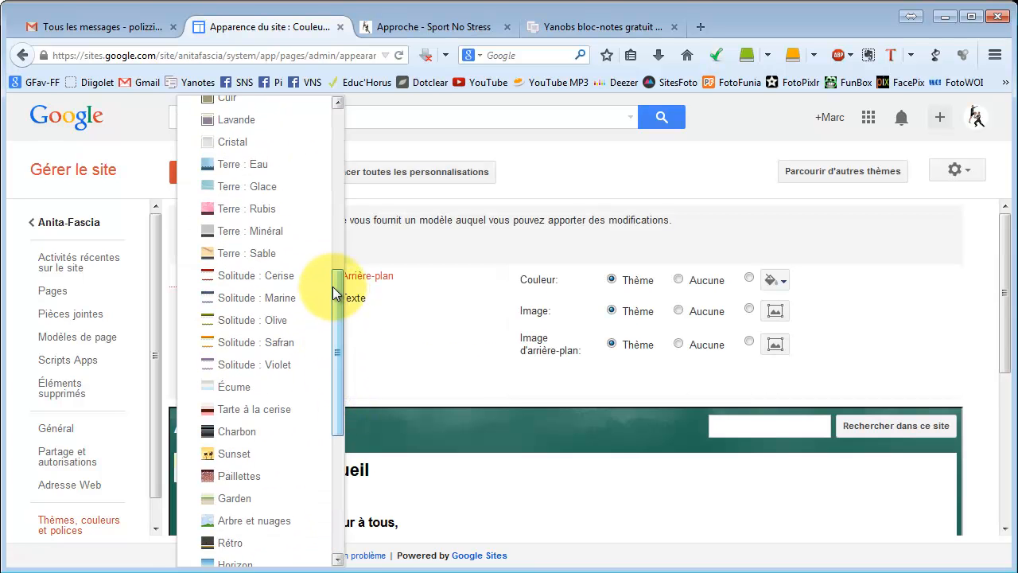
{"action": "left_click", "coordinate": [285, 298]}
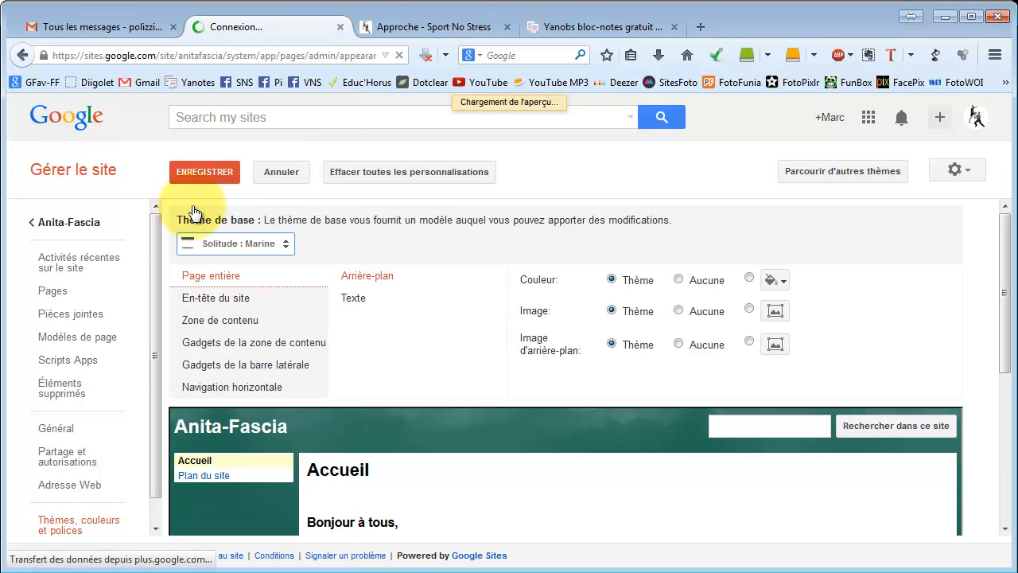
{"action": "left_click", "coordinate": [199, 173]}
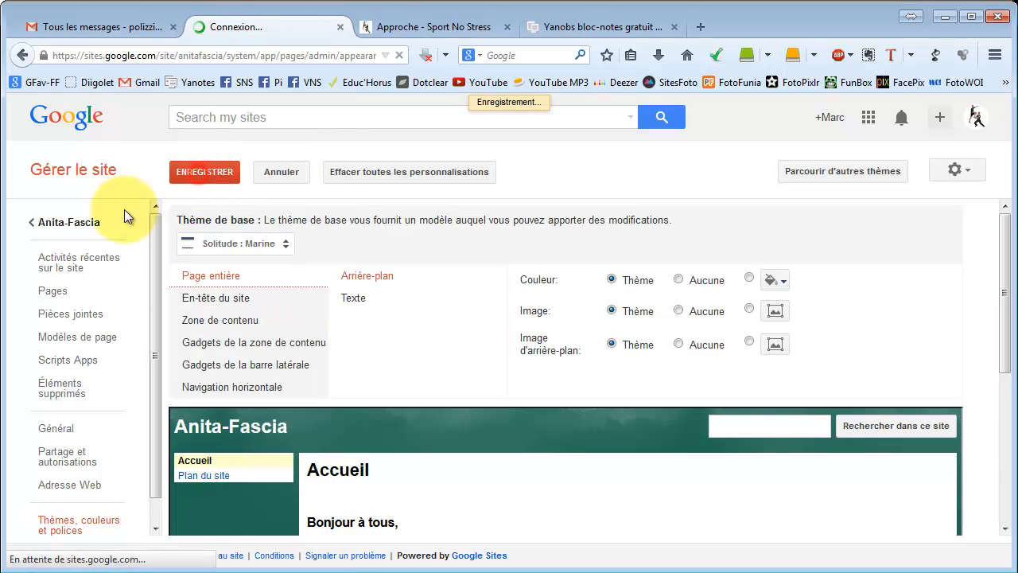
{"action": "left_click", "coordinate": [69, 223]}
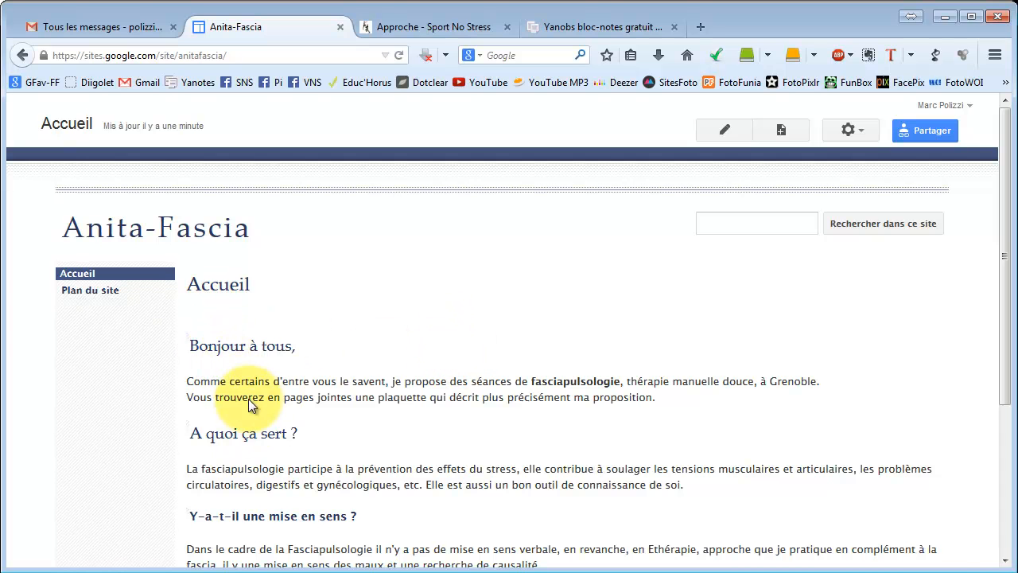
{"action": "scroll", "coordinate": [223, 390], "scroll_direction": "down", "scroll_amount": 5}
{"action": "scroll", "coordinate": [238, 357], "scroll_direction": "up", "scroll_amount": 5}
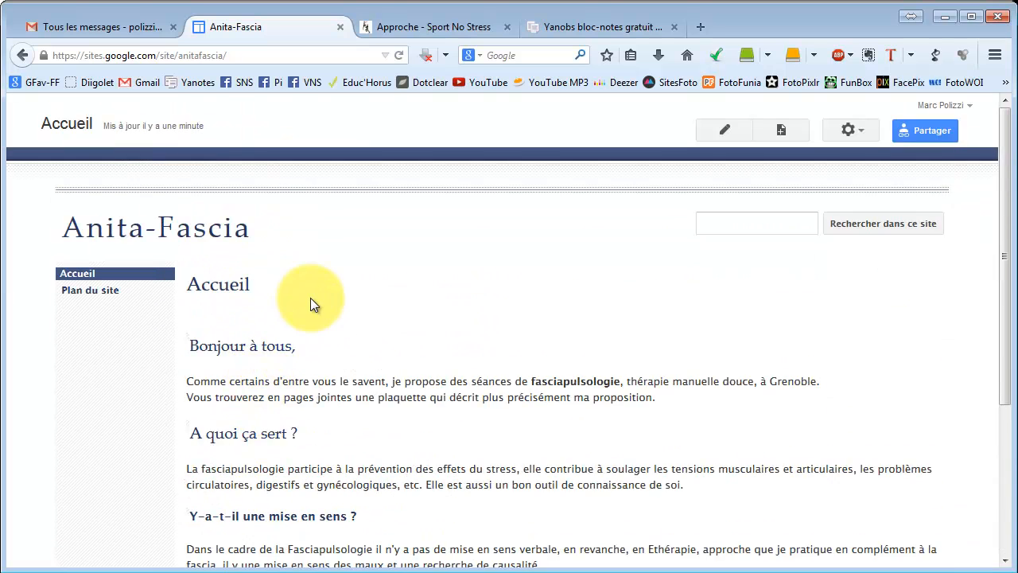
Open the home page editor and test-paste the copied page text into the Yanobs notepad before clearing it.
{"action": "left_click", "coordinate": [725, 130]}
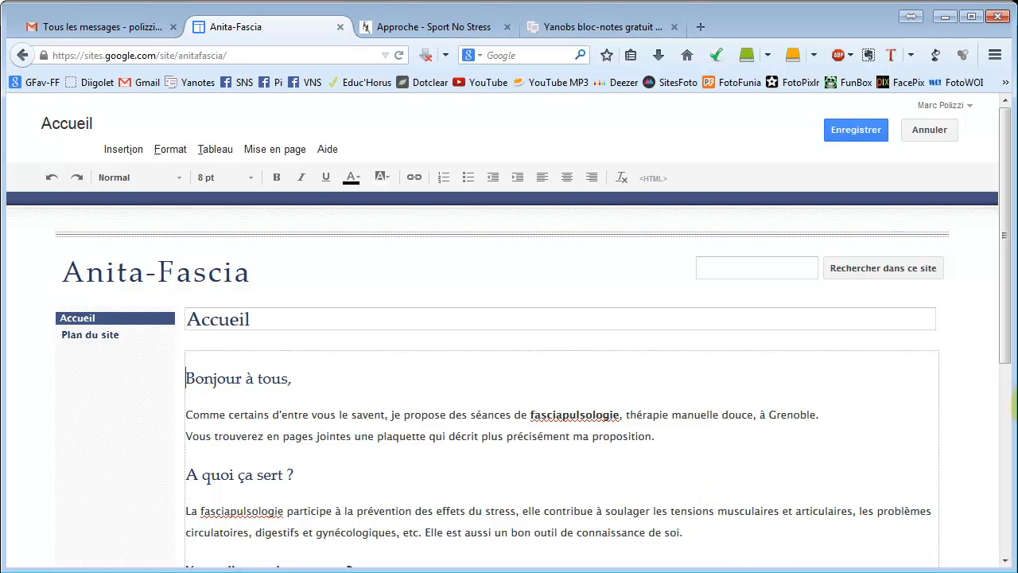
{"action": "left_click", "coordinate": [562, 27]}
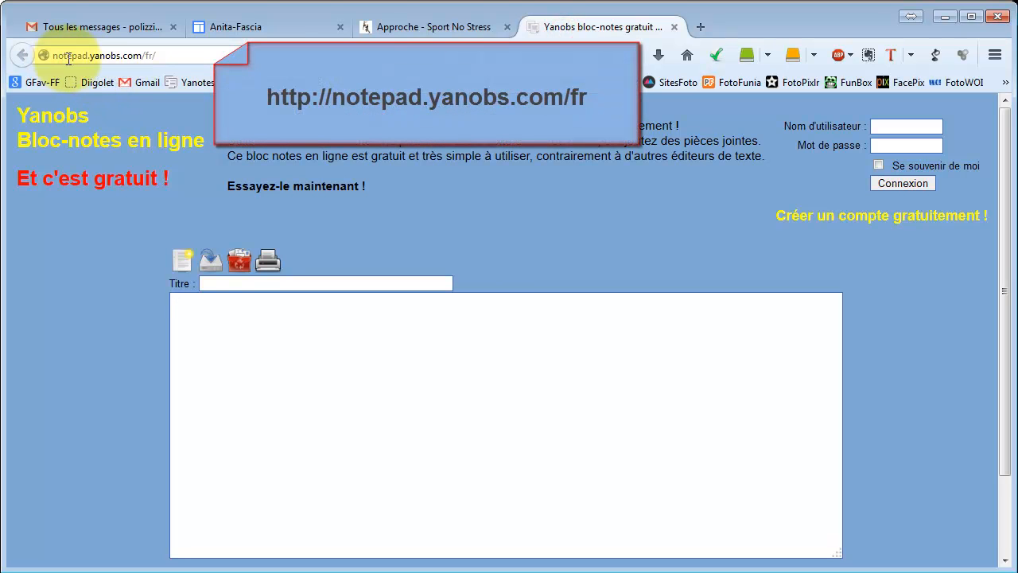
{"action": "left_click", "coordinate": [172, 55]}
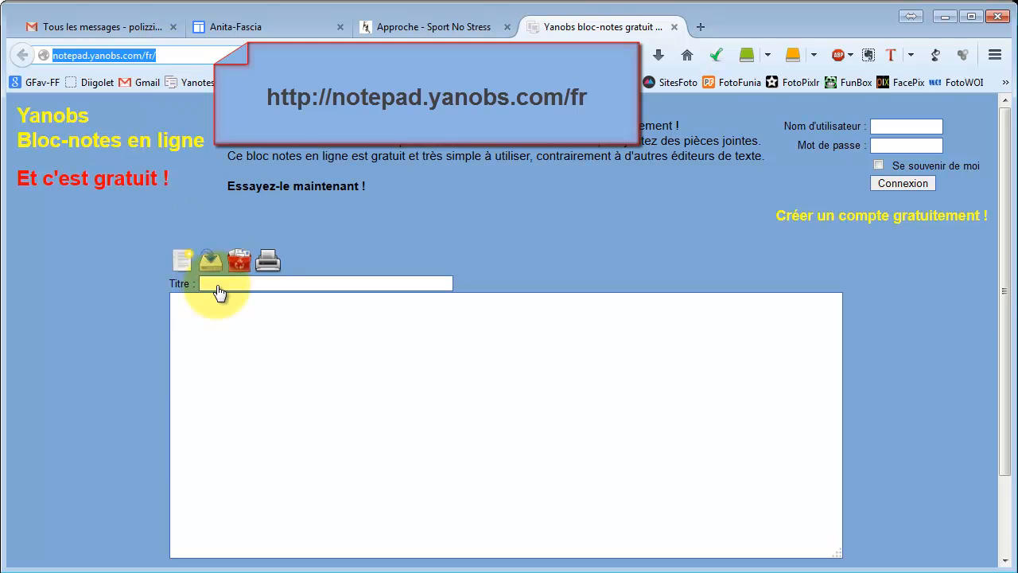
{"action": "left_click", "coordinate": [216, 322]}
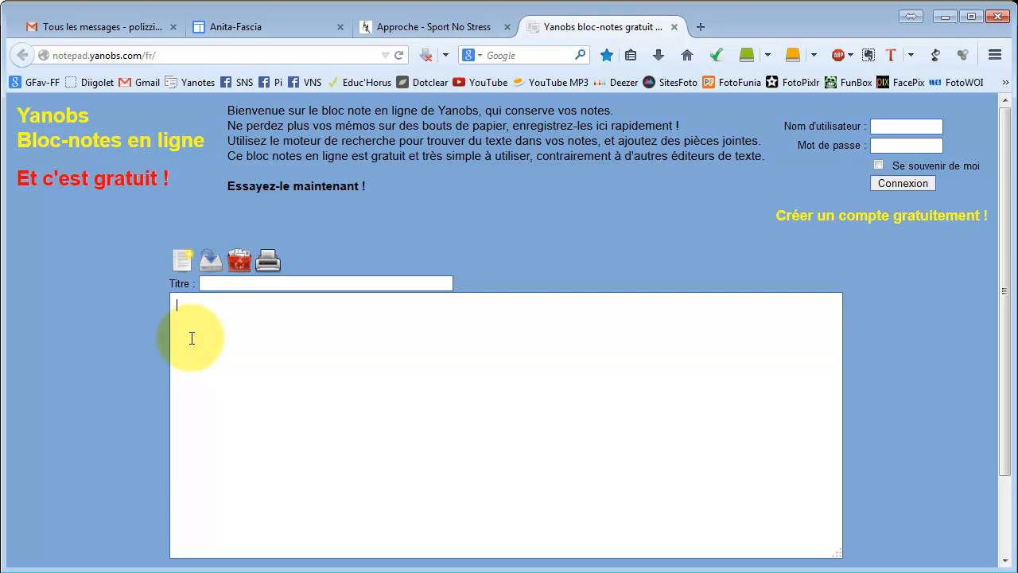
{"action": "key", "text": "ctrl+v"}
{"action": "key", "text": "ctrl+Home"}
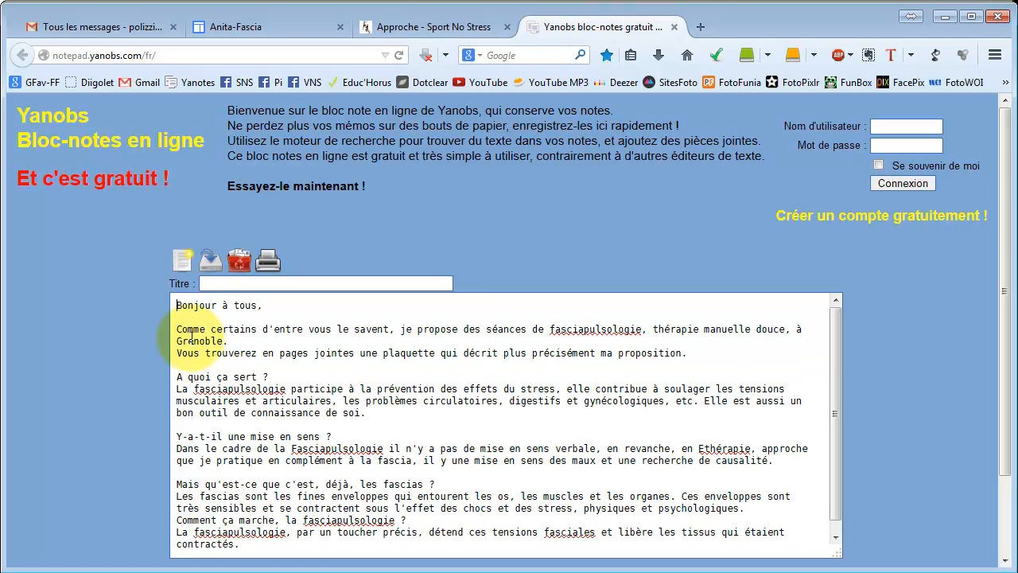
{"action": "left_click_drag", "start_coordinate": [176, 305], "coordinate": [271, 560]}
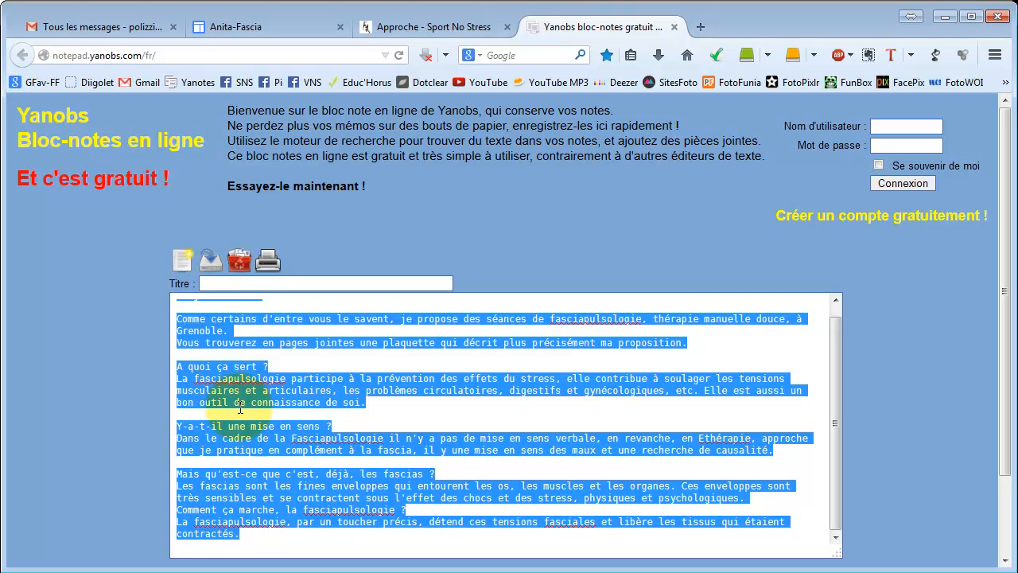
{"action": "left_click", "coordinate": [206, 393]}
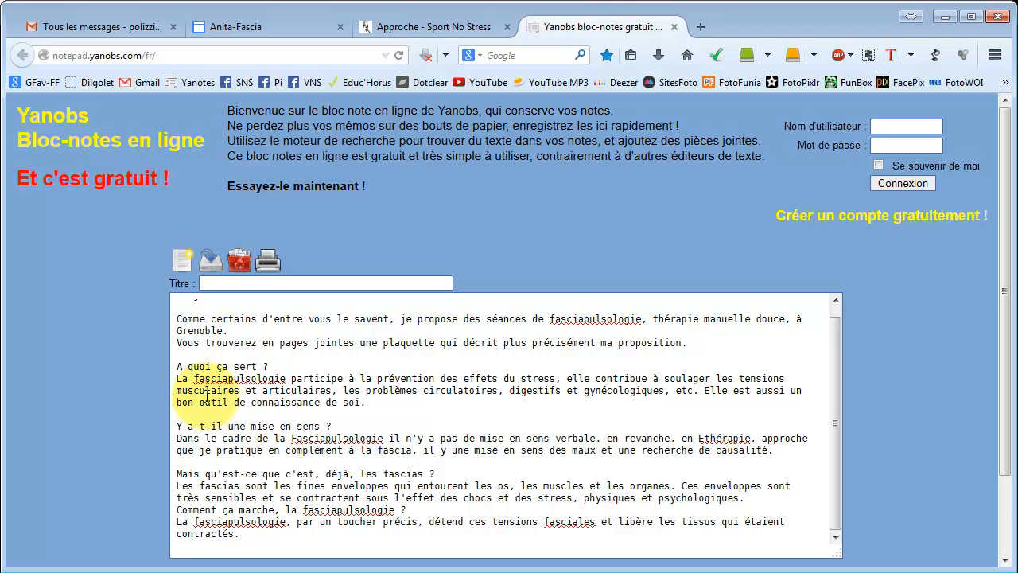
{"action": "key", "text": "ctrl+a"}
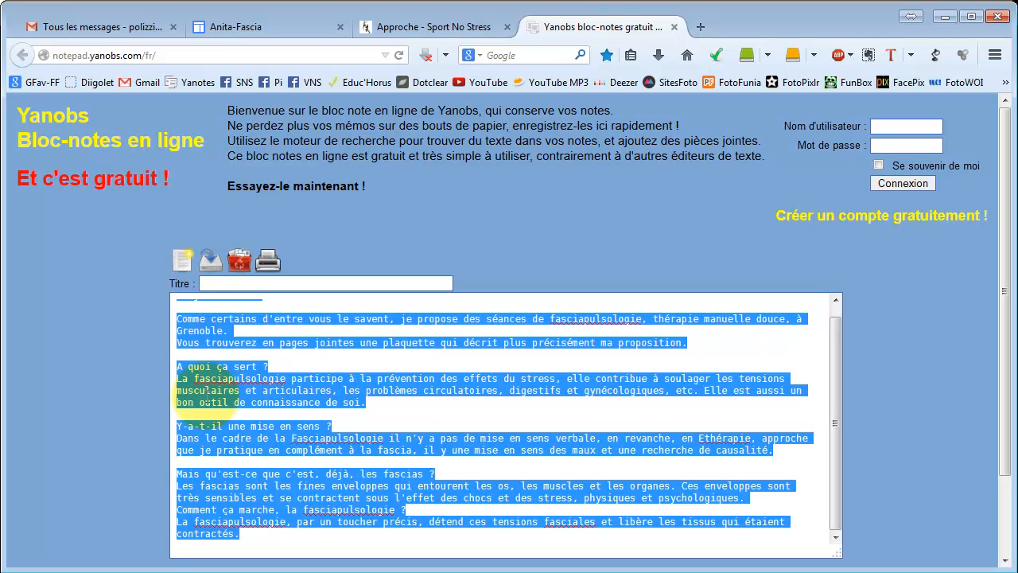
{"action": "key", "text": "Delete"}
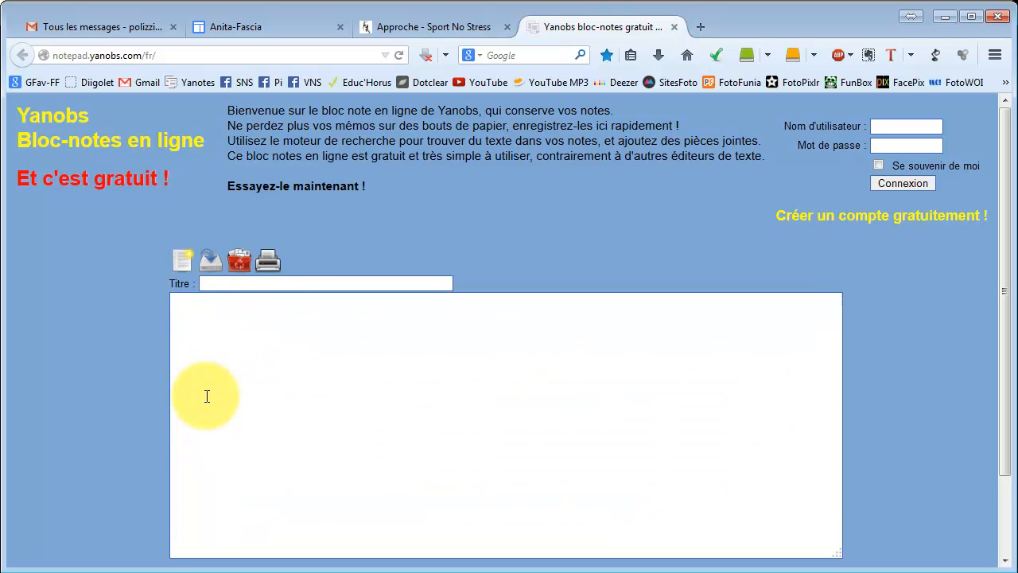
Check the heading format of the "Bonjour à tous," line and save the home page.
{"action": "left_click", "coordinate": [273, 27]}
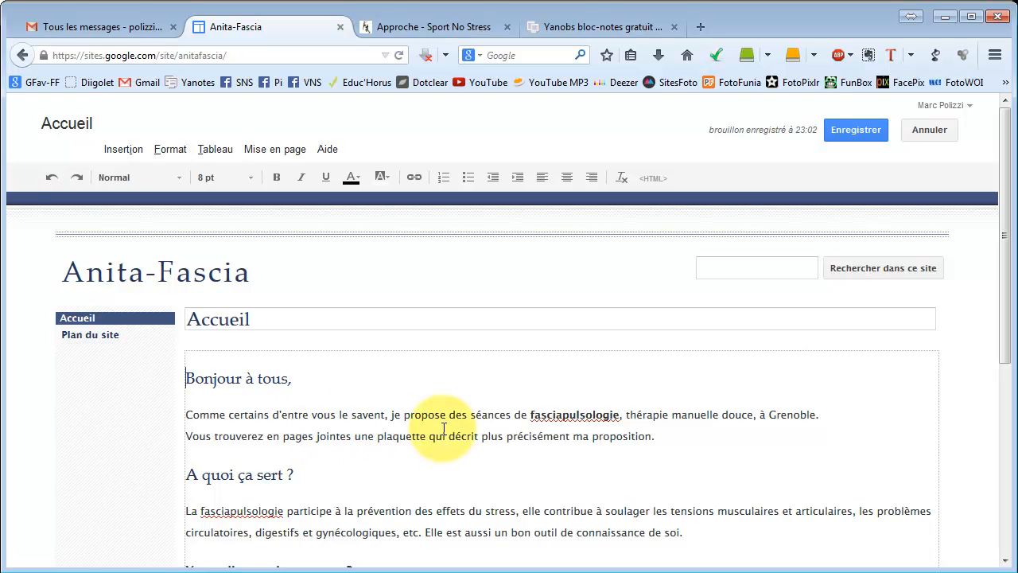
{"action": "left_click", "coordinate": [204, 380]}
{"action": "scroll", "coordinate": [220, 413], "scroll_direction": "down", "scroll_amount": 6}
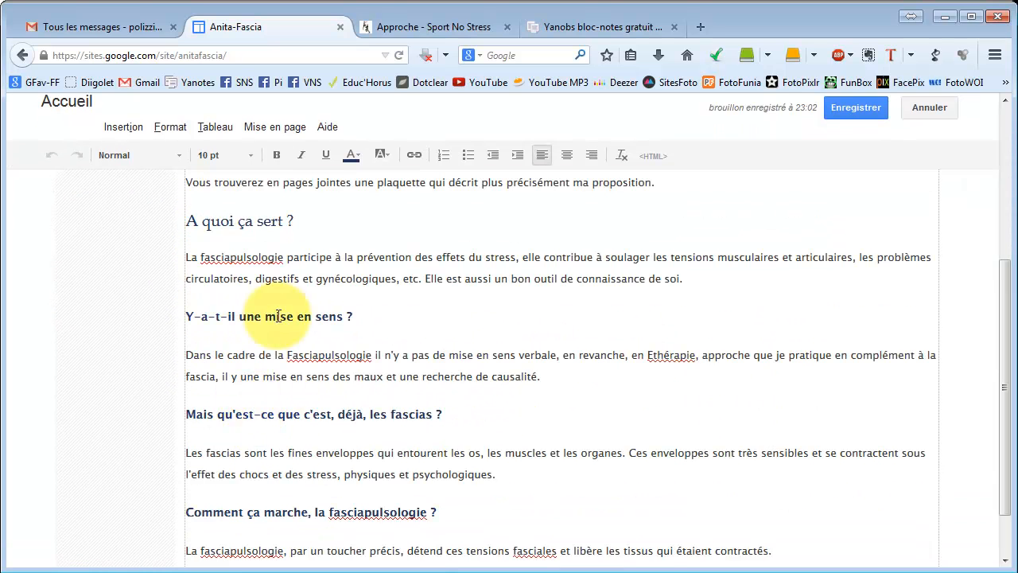
{"action": "scroll", "coordinate": [239, 255], "scroll_direction": "up", "scroll_amount": 5}
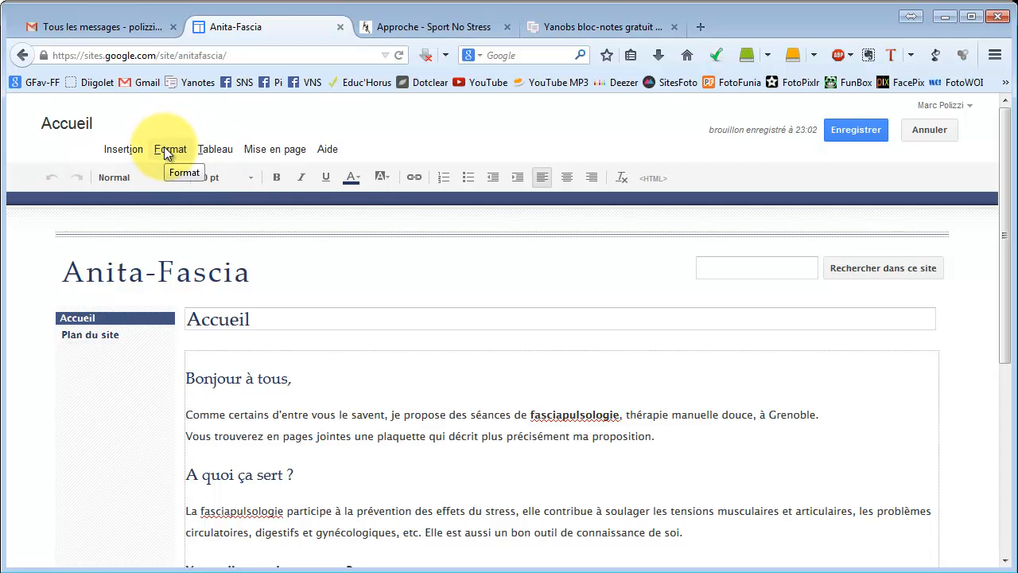
{"action": "left_click", "coordinate": [166, 152]}
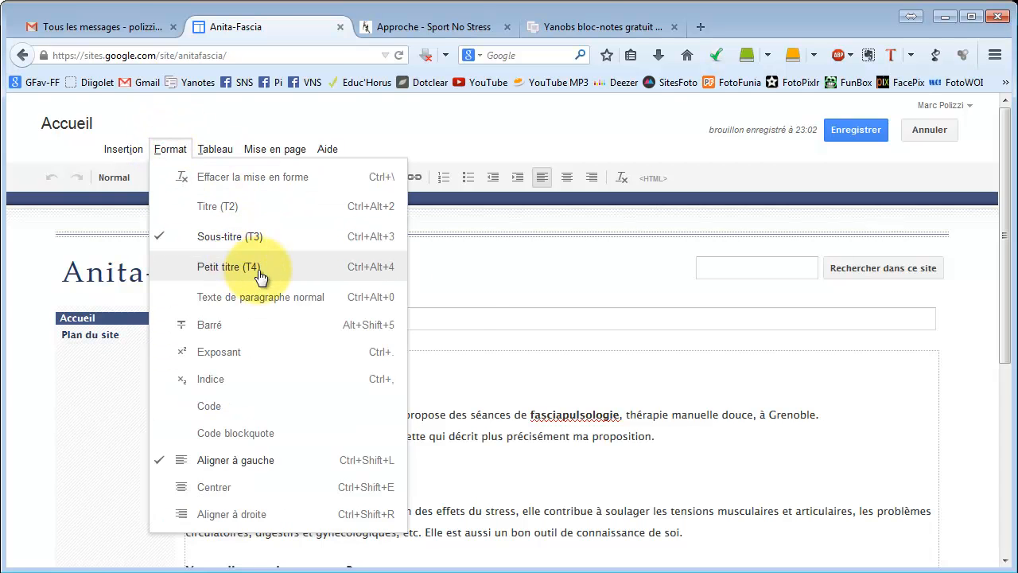
{"action": "left_click", "coordinate": [463, 295]}
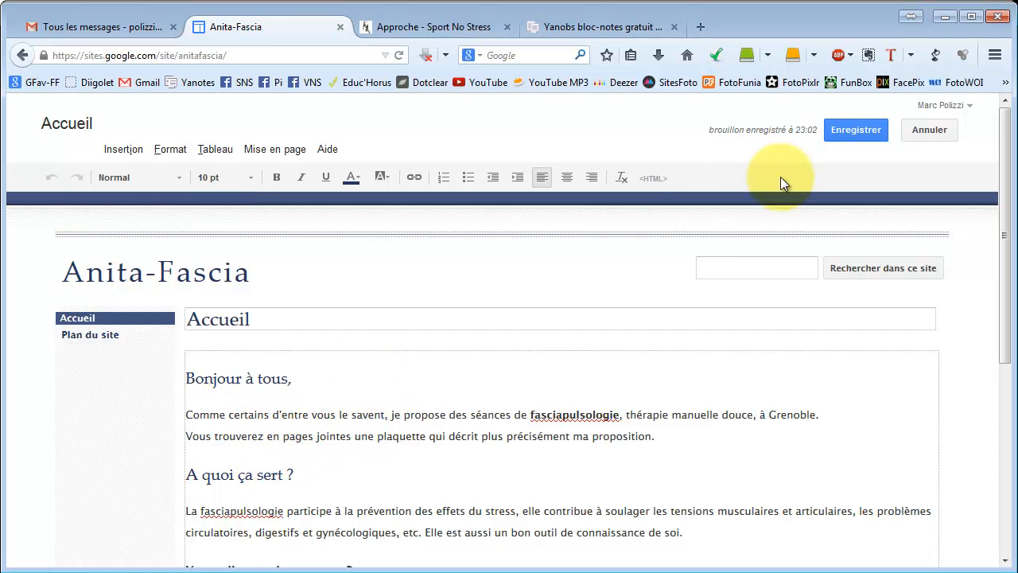
{"action": "left_click", "coordinate": [866, 131]}
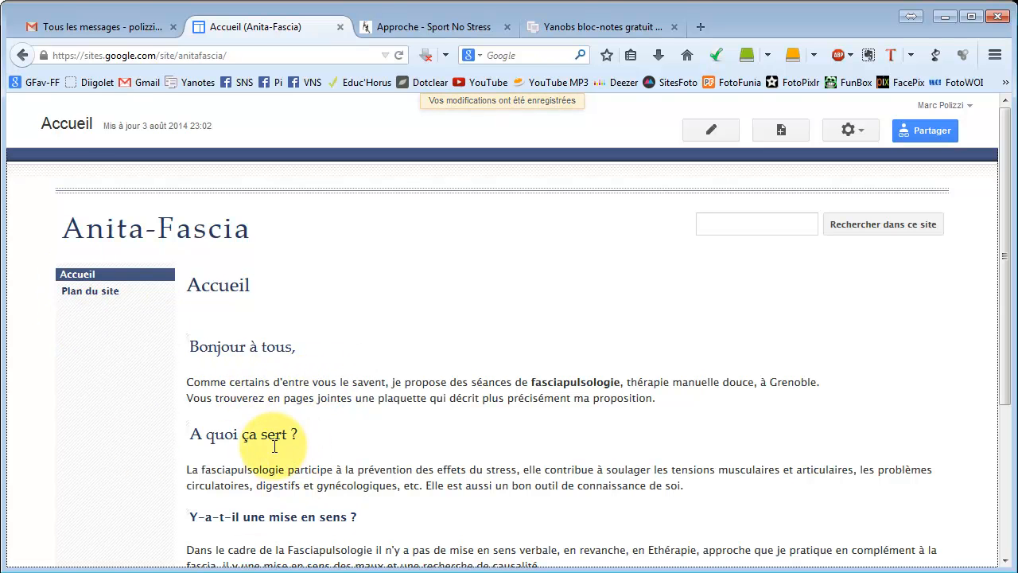
{"action": "scroll", "coordinate": [310, 405], "scroll_direction": "down", "scroll_amount": 3}
{"action": "scroll", "coordinate": [316, 414], "scroll_direction": "down", "scroll_amount": 1}
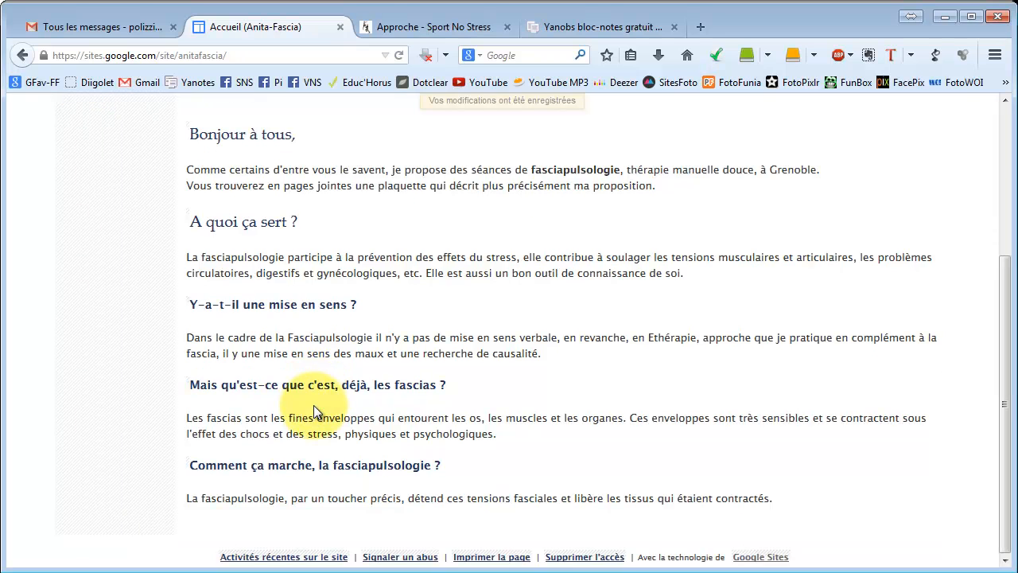
{"action": "scroll", "coordinate": [313, 403], "scroll_direction": "up", "scroll_amount": 5}
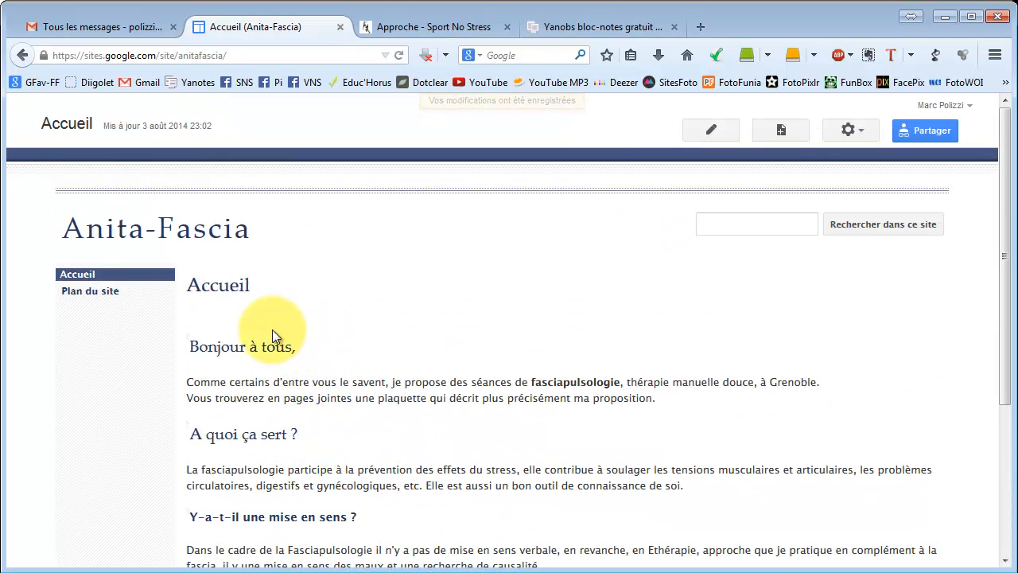